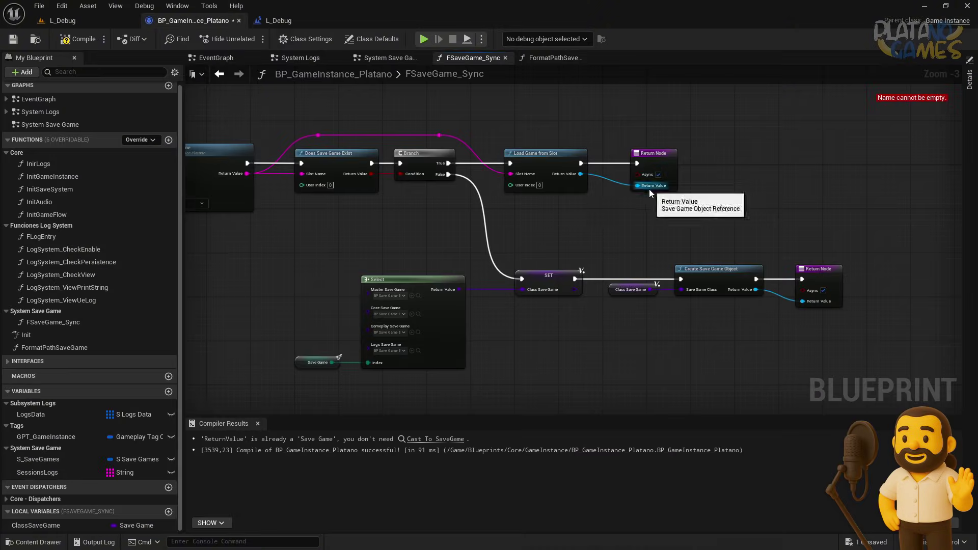
Recompile the game instance, open the EventGraph, and nudge the Branch node slightly left
{"action": "left_click", "coordinate": [76, 39]}
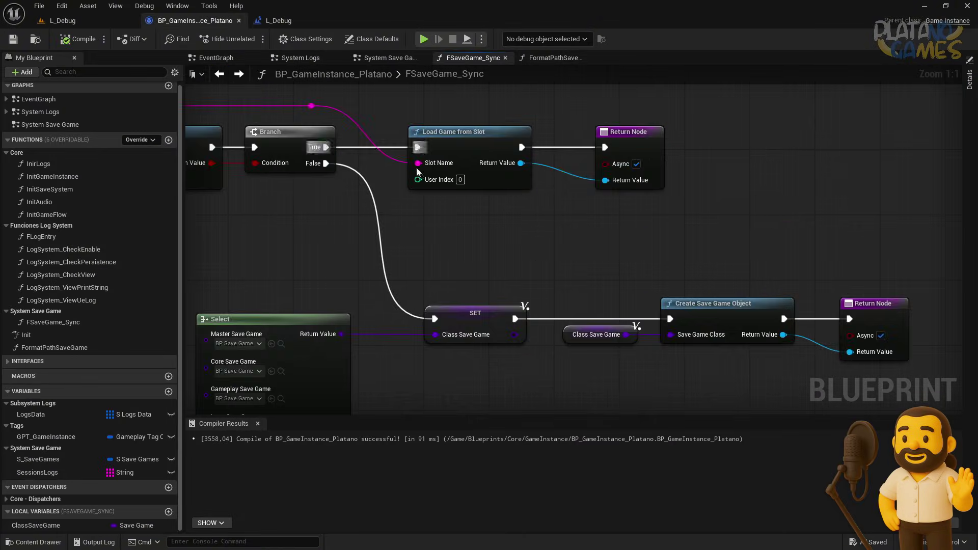
{"action": "left_click", "coordinate": [390, 57]}
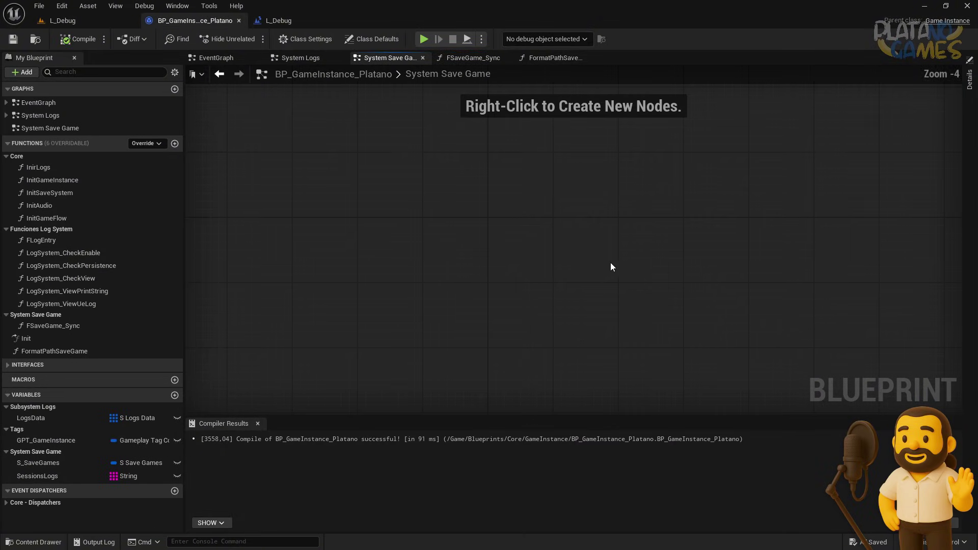
{"action": "left_click", "coordinate": [294, 58]}
{"action": "double_click", "coordinate": [69, 124]}
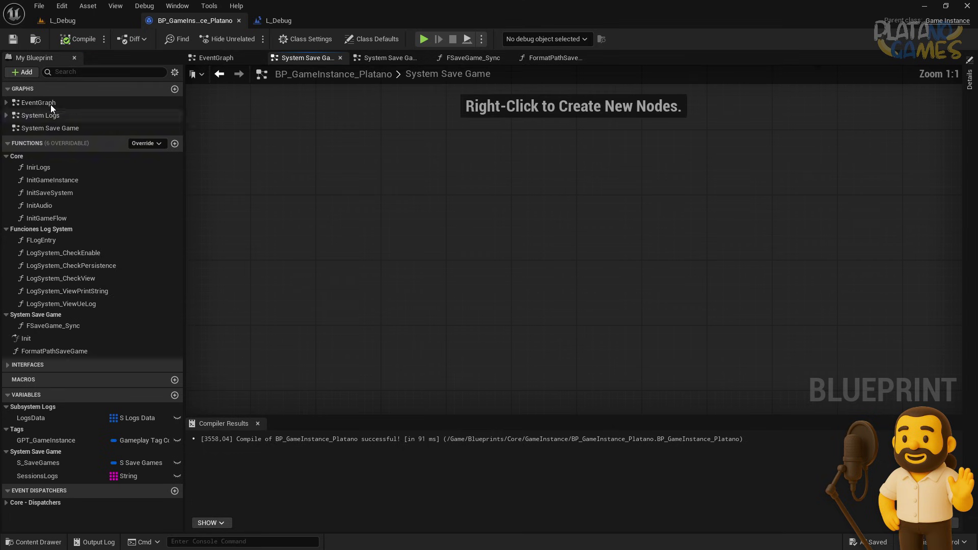
{"action": "double_click", "coordinate": [28, 102]}
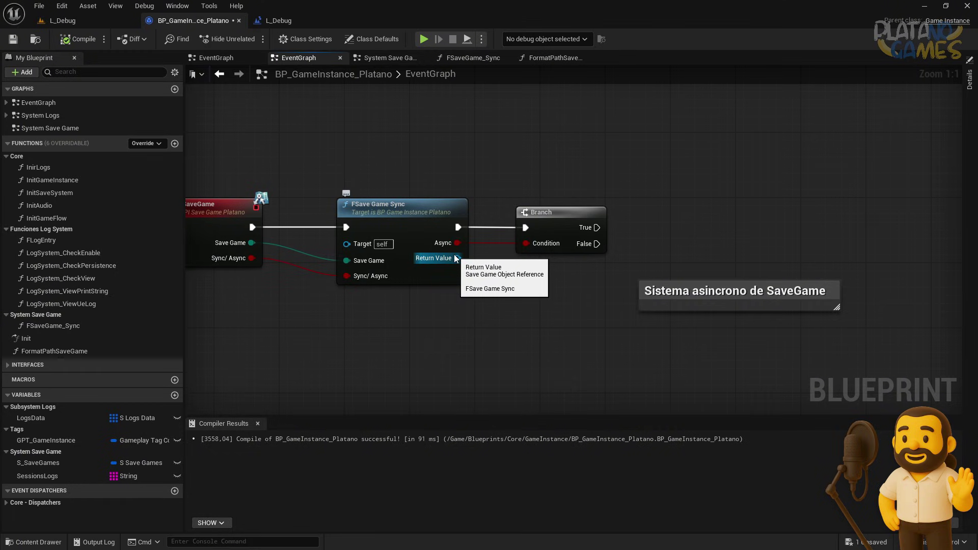
{"action": "left_click_drag", "start_coordinate": [538, 237], "coordinate": [512, 237]}
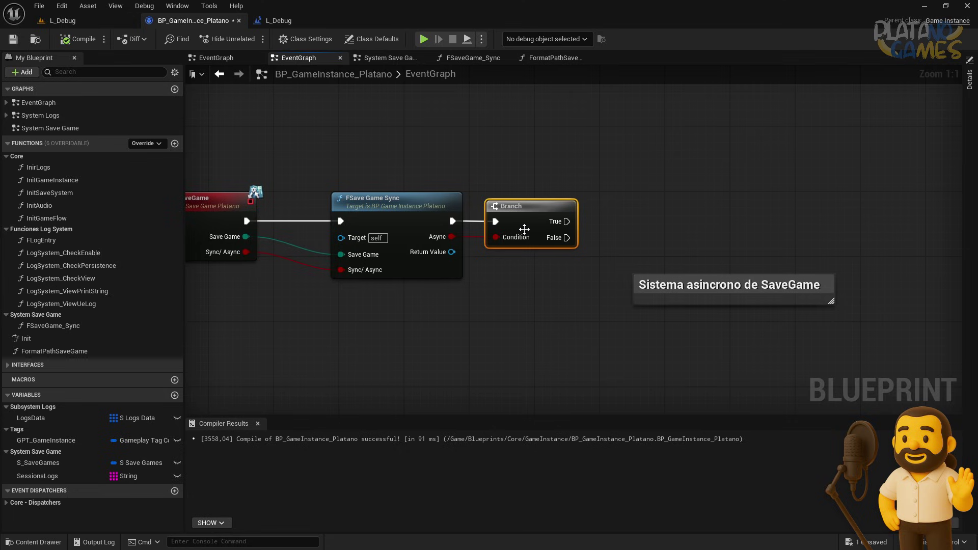
Create a new function named CastSavesGames and save the blueprint
{"action": "left_click", "coordinate": [175, 144]}
{"action": "left_click", "coordinate": [369, 315]}
{"action": "type", "text": "CastSaveGame"}
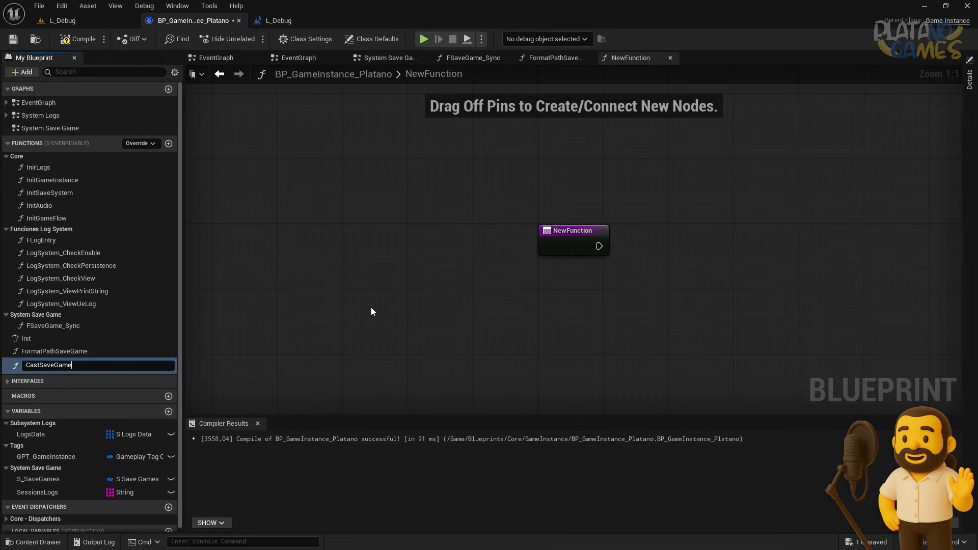
{"action": "key", "text": "Return"}
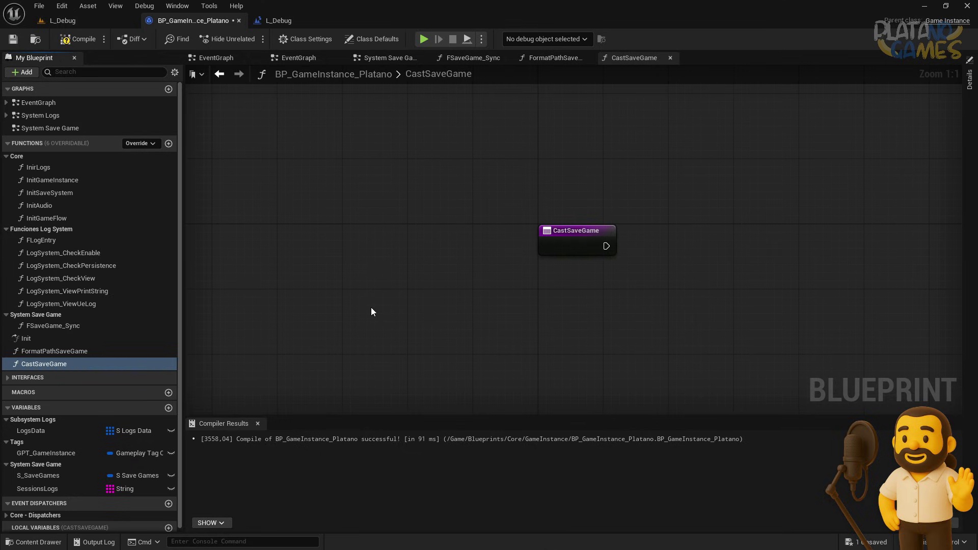
{"action": "left_click", "coordinate": [53, 365]}
{"action": "key", "text": "End"}
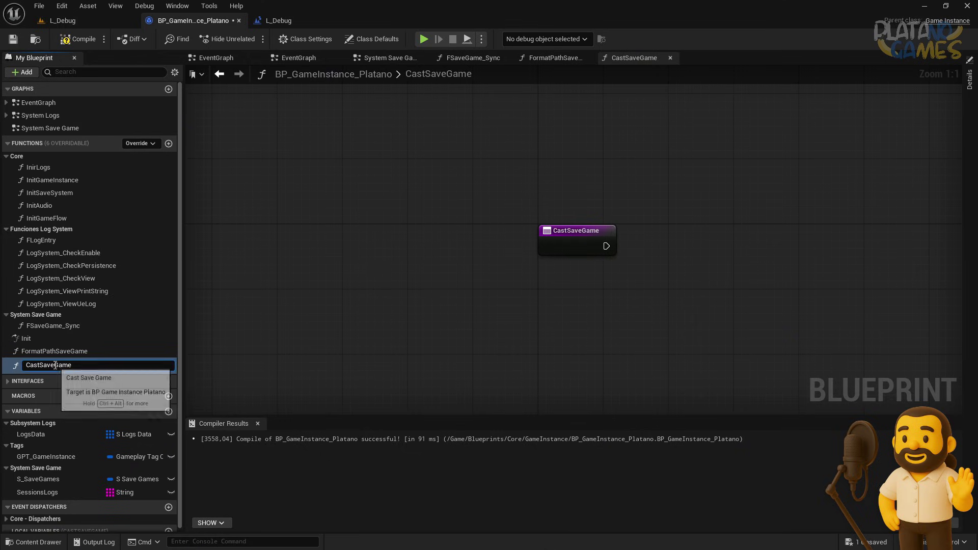
{"action": "type", "text": "s"}
{"action": "left_click", "coordinate": [57, 366]}
{"action": "type", "text": "s"}
{"action": "key", "text": "Return"}
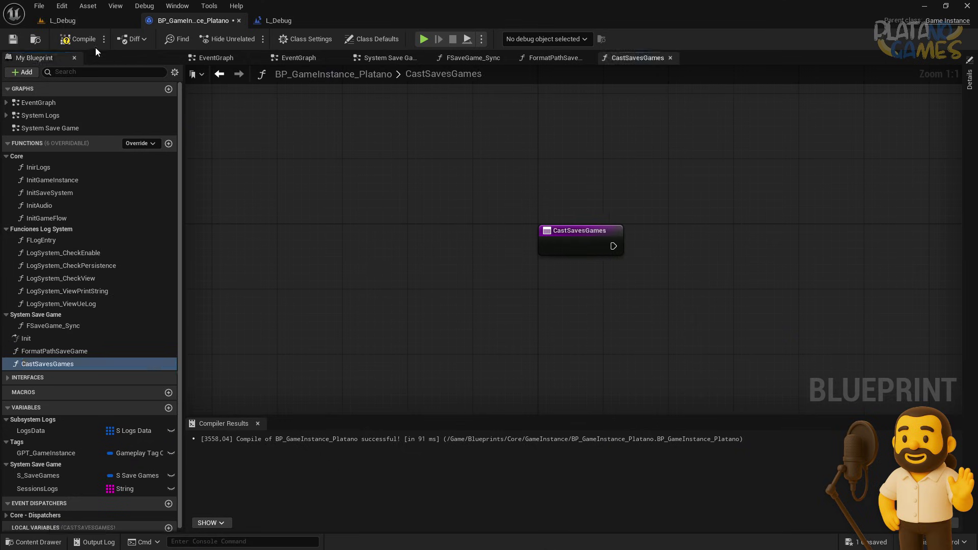
{"action": "left_click", "coordinate": [15, 39]}
Place a CastSavesGames call on the Branch's True output and open its function graph
{"action": "left_click", "coordinate": [225, 75]}
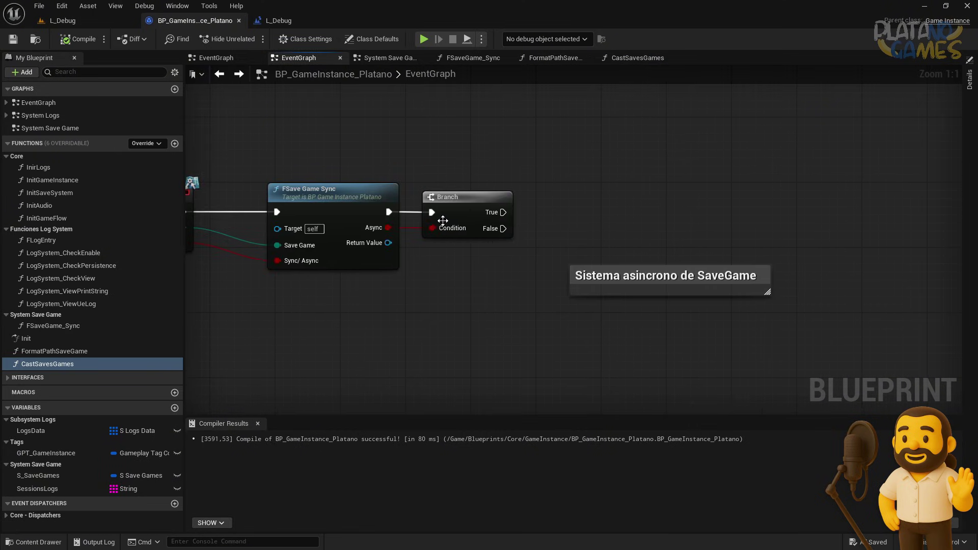
{"action": "left_click_drag", "start_coordinate": [106, 363], "coordinate": [573, 188]}
{"action": "left_click_drag", "start_coordinate": [503, 212], "coordinate": [594, 205]}
{"action": "double_click", "coordinate": [657, 189]}
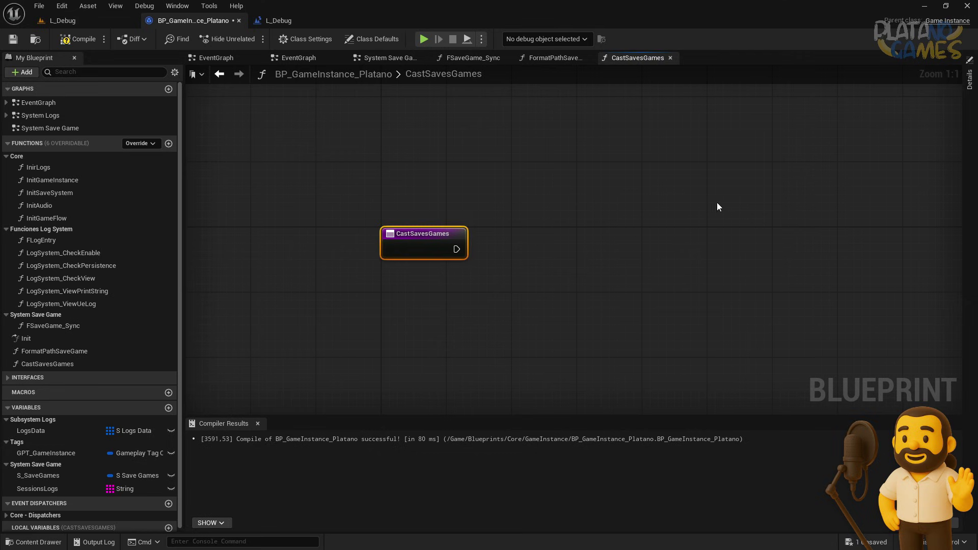
Add a SaveGame input of type Save Game object reference and compile
{"action": "left_click", "coordinate": [958, 229]}
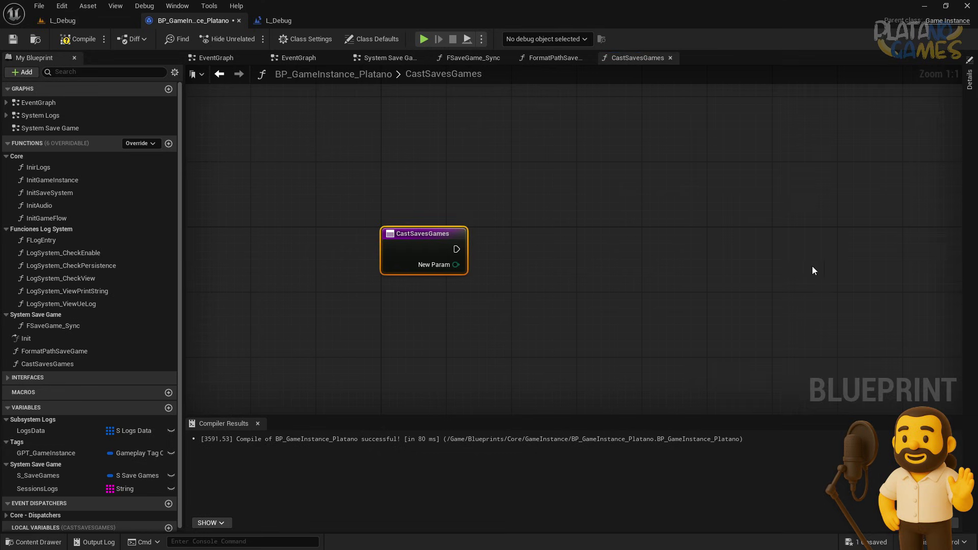
{"action": "left_click", "coordinate": [969, 122]}
{"action": "left_click", "coordinate": [841, 243]}
{"action": "type", "text": "save"}
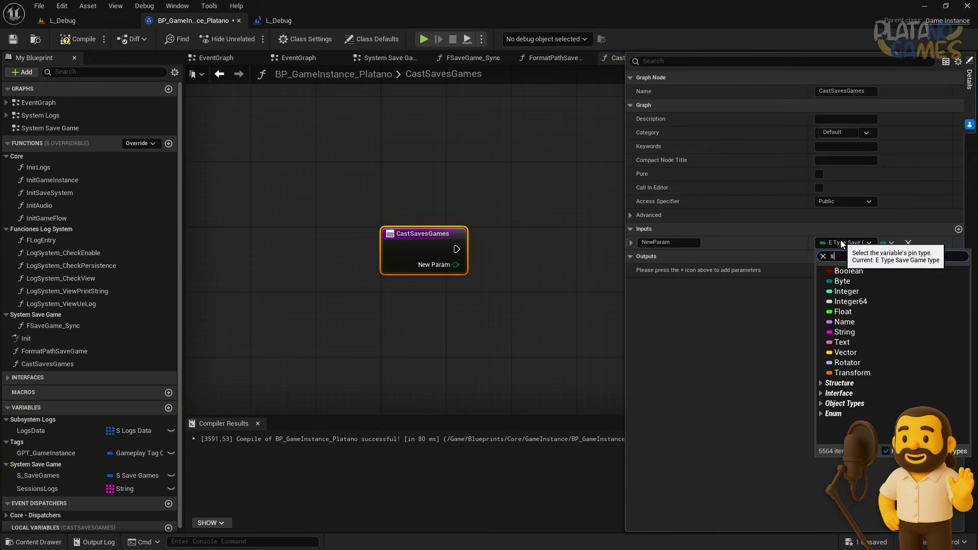
{"action": "type", "text": " game"}
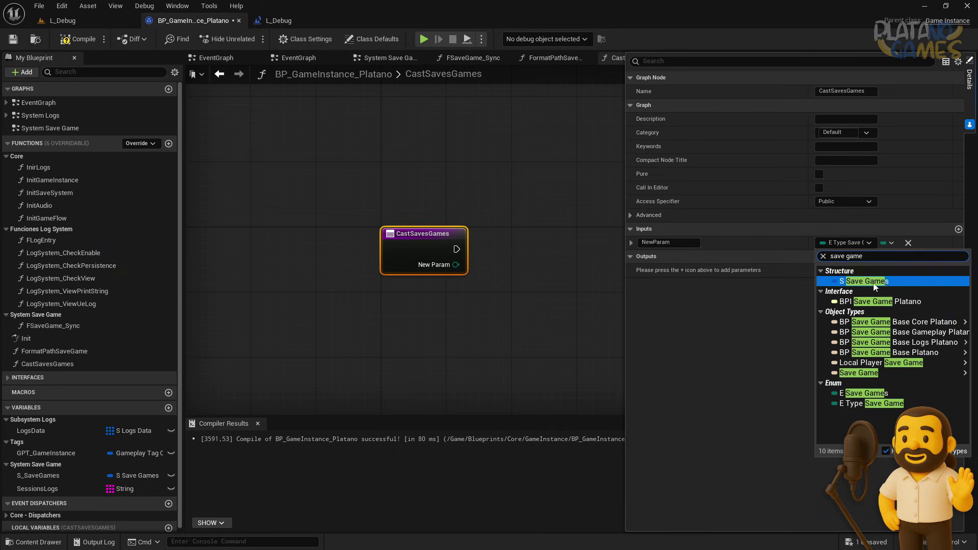
{"action": "mouse_move", "coordinate": [874, 374]}
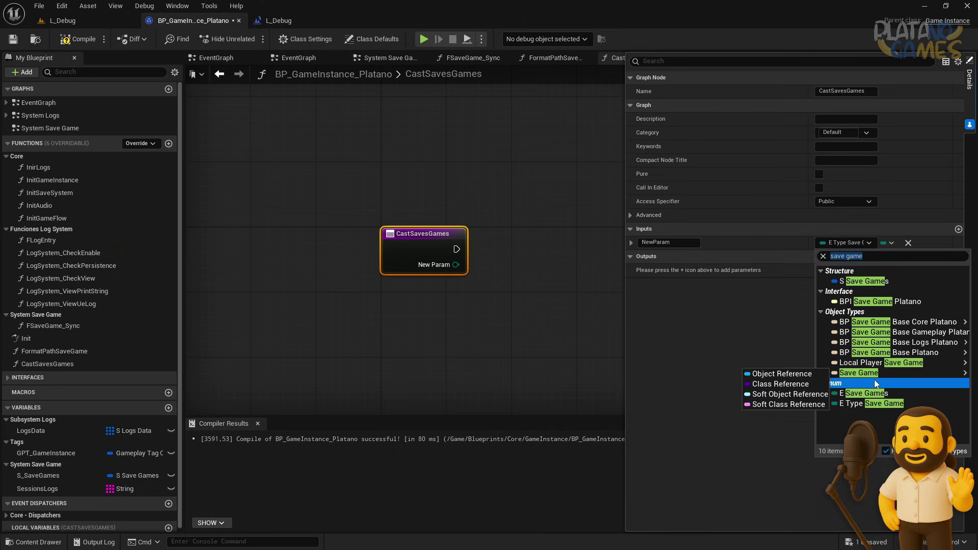
{"action": "left_click", "coordinate": [789, 378]}
{"action": "right_click_drag", "start_coordinate": [457, 323], "coordinate": [441, 285]}
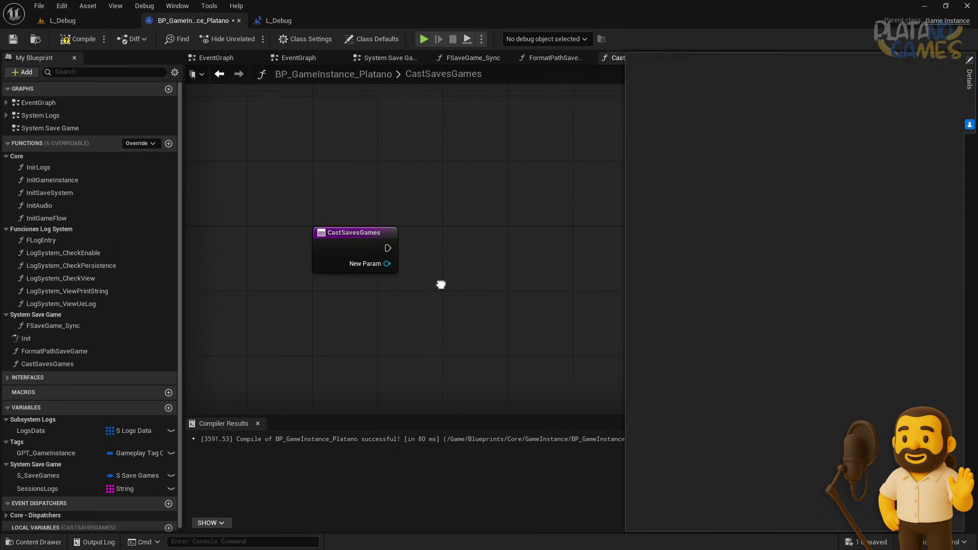
{"action": "left_click", "coordinate": [350, 247]}
{"action": "left_click", "coordinate": [684, 243]}
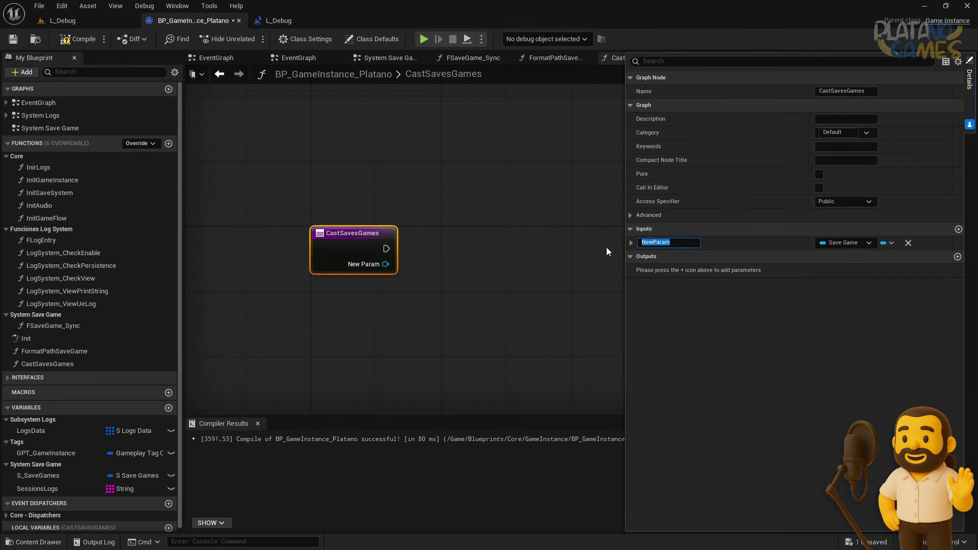
{"action": "type", "text": "SaveGame"}
{"action": "key", "text": "Return"}
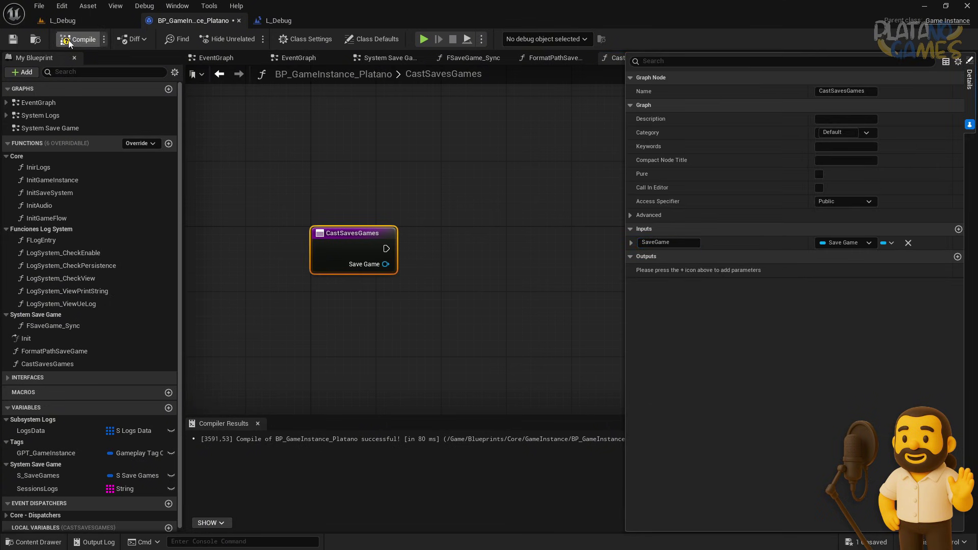
{"action": "left_click", "coordinate": [69, 41]}
Add an E SaveGame input of type E Save Games, placed above SaveGame
{"action": "left_click", "coordinate": [958, 229]}
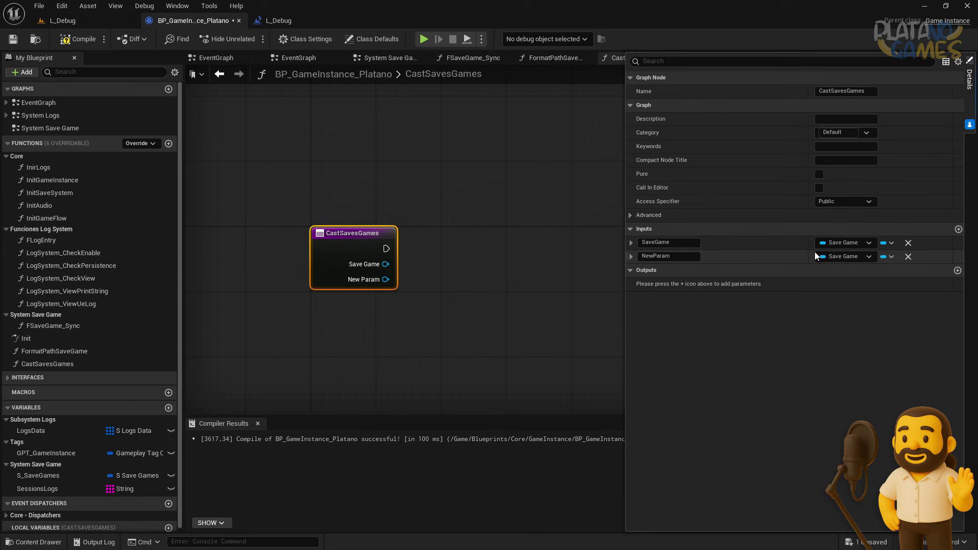
{"action": "left_click", "coordinate": [676, 259]}
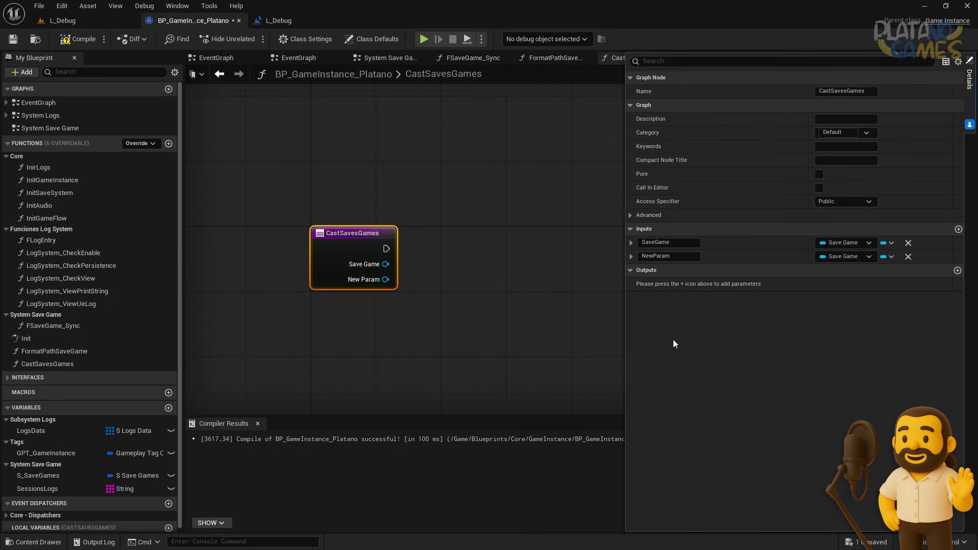
{"action": "left_click", "coordinate": [840, 256]}
{"action": "type", "text": "save"}
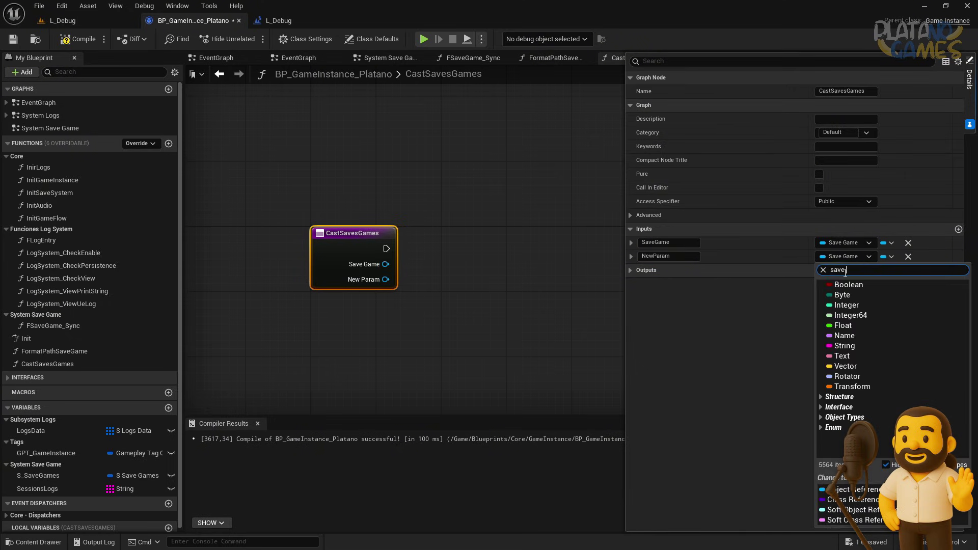
{"action": "type", "text": "game"}
{"action": "left_click", "coordinate": [868, 413]}
{"action": "left_click", "coordinate": [639, 255]}
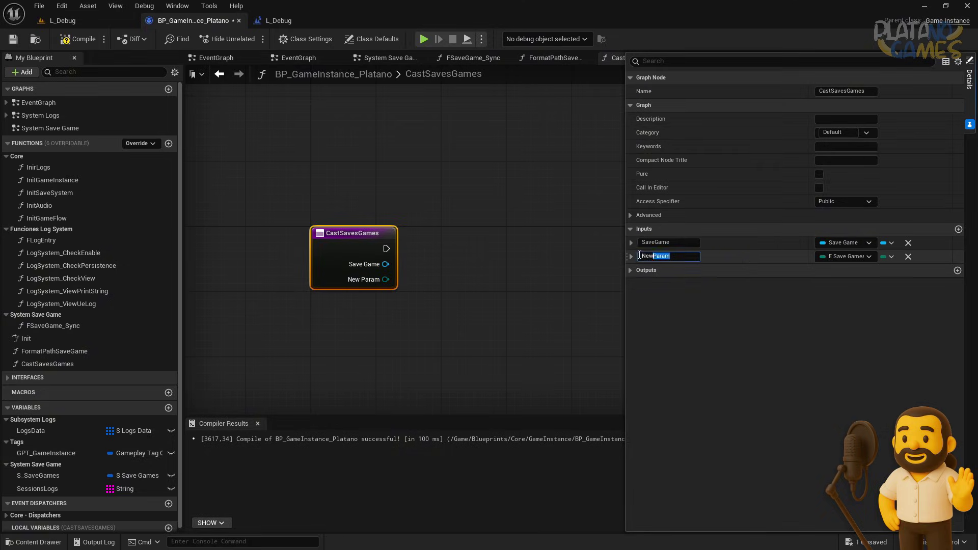
{"action": "left_click_drag", "start_coordinate": [639, 256], "coordinate": [624, 250]}
{"action": "type", "text": "E SaveGa"}
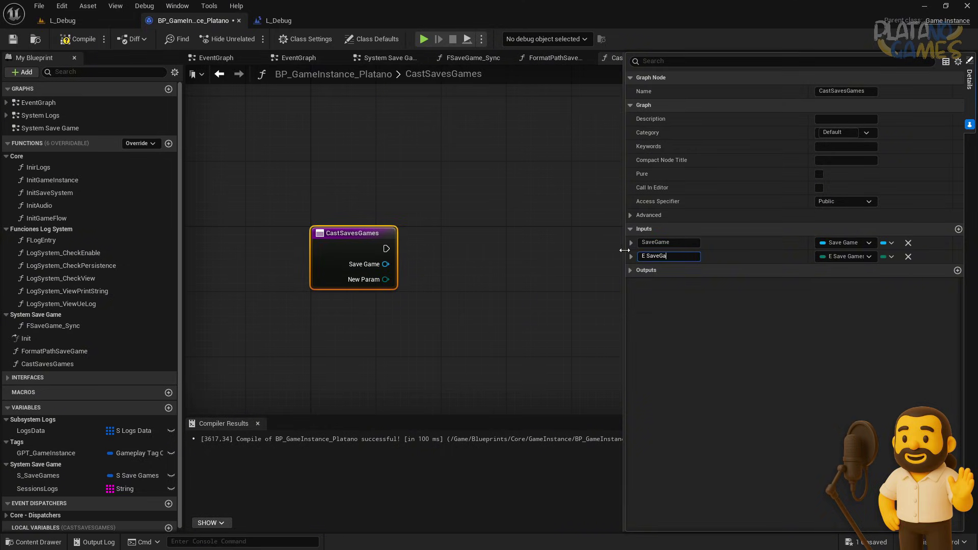
{"action": "type", "text": "me"}
{"action": "key", "text": "Return"}
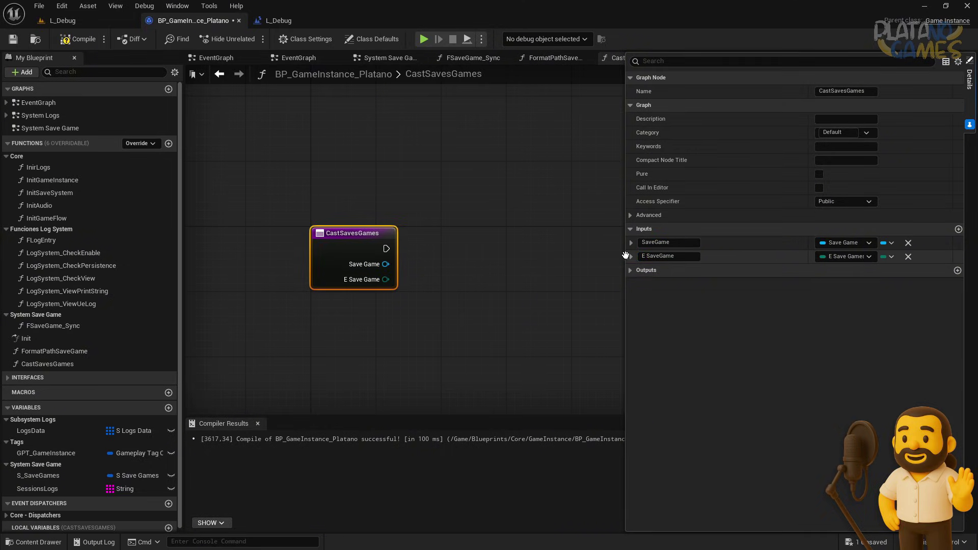
{"action": "left_click_drag", "start_coordinate": [631, 258], "coordinate": [631, 243]}
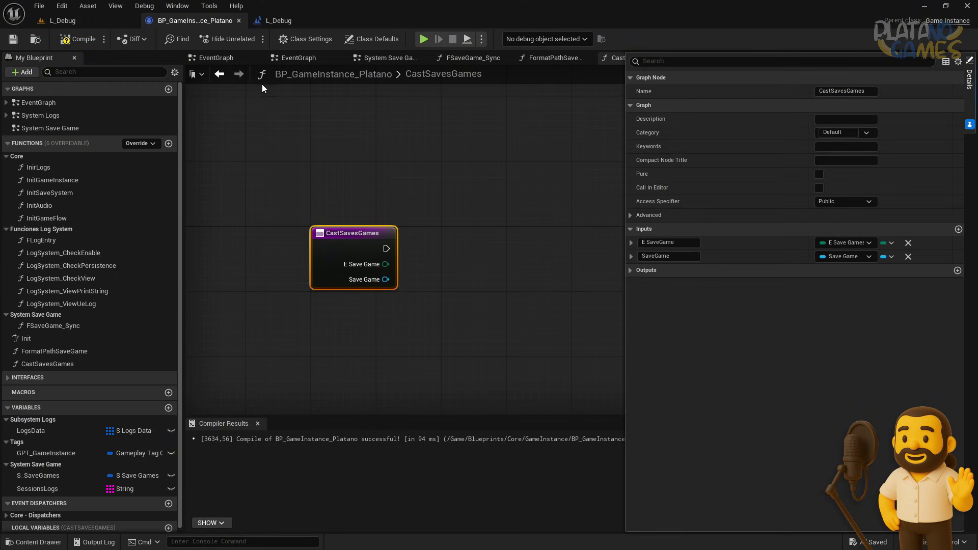
{"action": "left_click", "coordinate": [219, 74]}
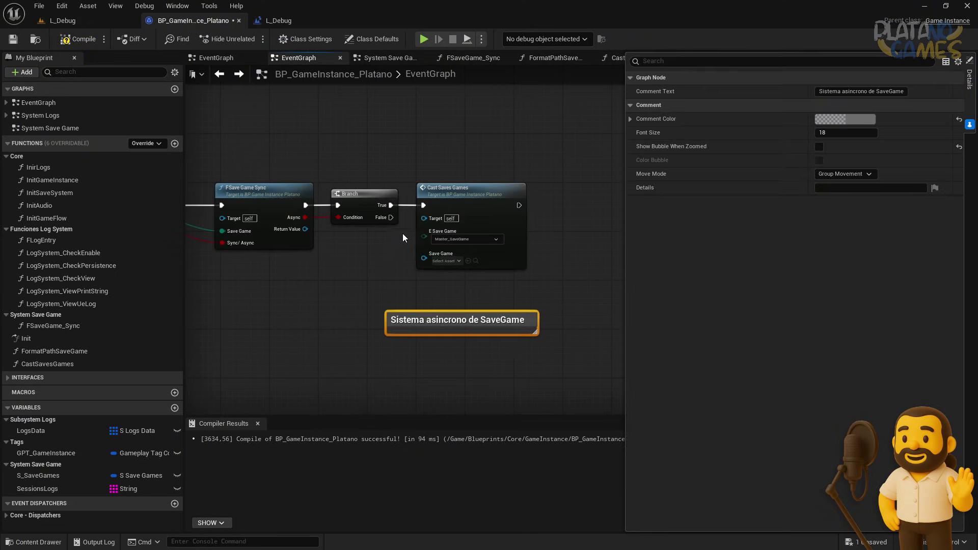
Wire Cast Saves Games' E Save Game and Save Game pins, adding a reroute on the Save Game wire
{"action": "scroll", "coordinate": [404, 238], "scroll_direction": "down", "scroll_amount": 2}
{"action": "right_click_drag", "start_coordinate": [404, 238], "coordinate": [465, 221]}
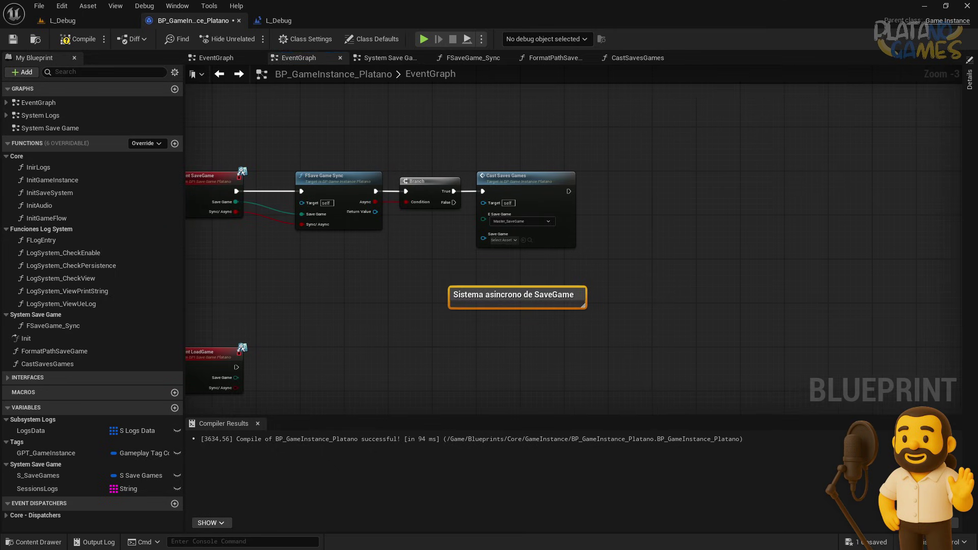
{"action": "scroll", "coordinate": [248, 238], "scroll_direction": "up", "scroll_amount": 3}
{"action": "left_click_drag", "start_coordinate": [236, 182], "coordinate": [606, 201]}
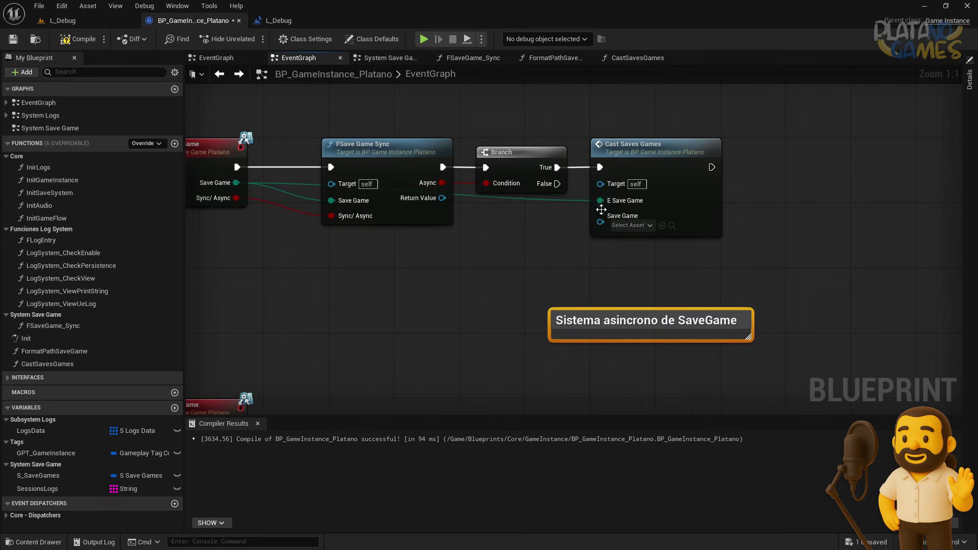
{"action": "double_click", "coordinate": [571, 202]}
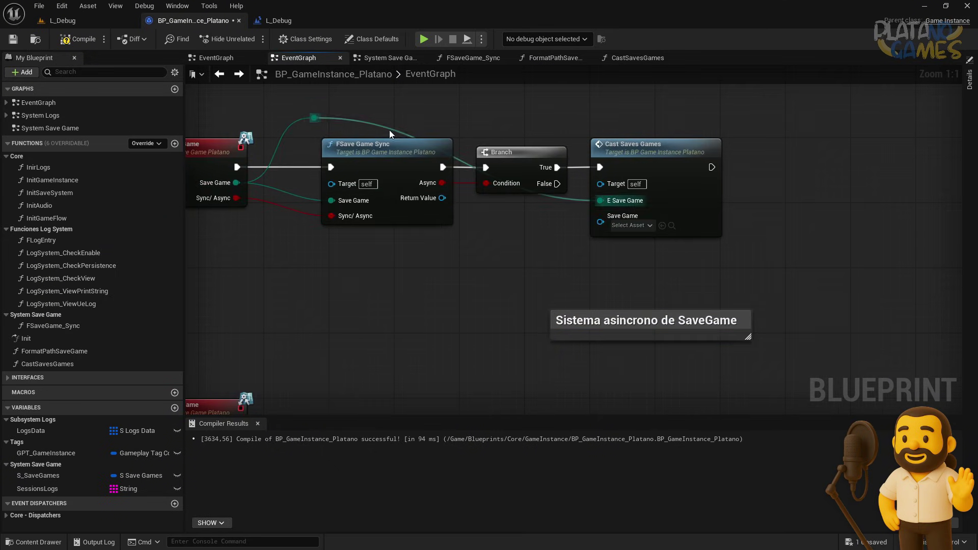
{"action": "right_click", "coordinate": [389, 130]}
{"action": "left_click", "coordinate": [385, 123]}
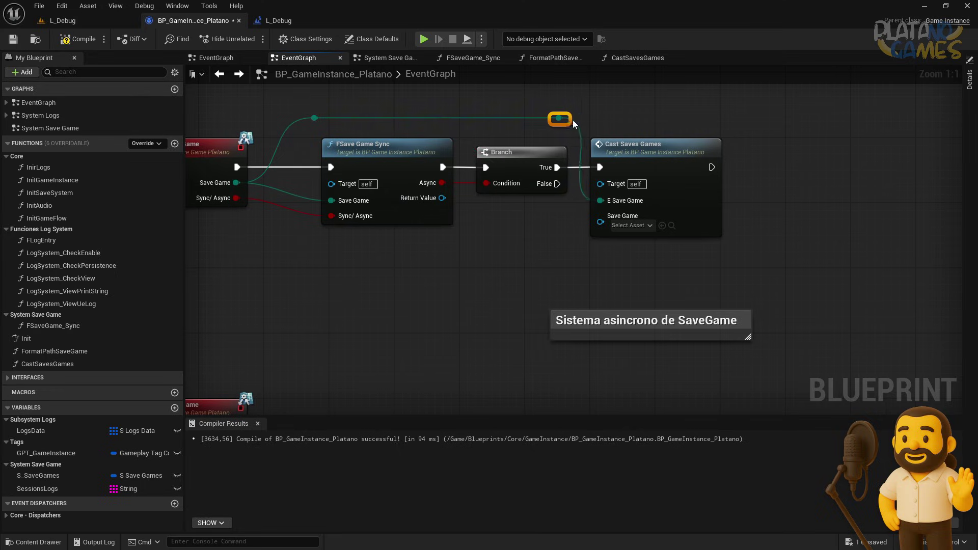
{"action": "double_click", "coordinate": [611, 185]}
Add a Switch on E_SaveGames node driven by the E Save Game input
{"action": "left_click_drag", "start_coordinate": [449, 222], "coordinate": [451, 224]}
{"action": "type", "text": "switch"}
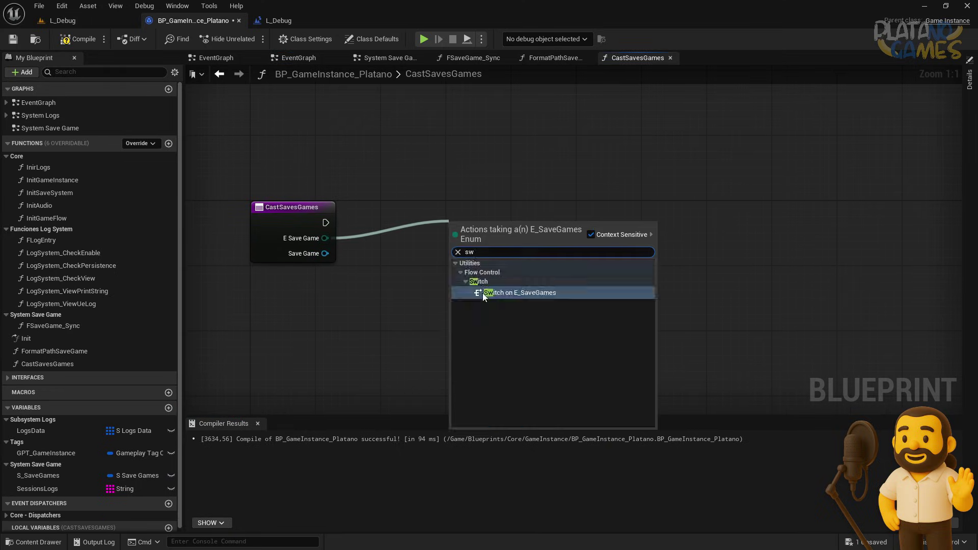
{"action": "left_click", "coordinate": [481, 290]}
{"action": "left_click_drag", "start_coordinate": [485, 277], "coordinate": [568, 266]}
{"action": "right_click_drag", "start_coordinate": [761, 198], "coordinate": [545, 211]}
Add Cast To BP_SaveGameBase_Platano, executed from the switch's Master Save Game output
{"action": "right_click", "coordinate": [546, 167]}
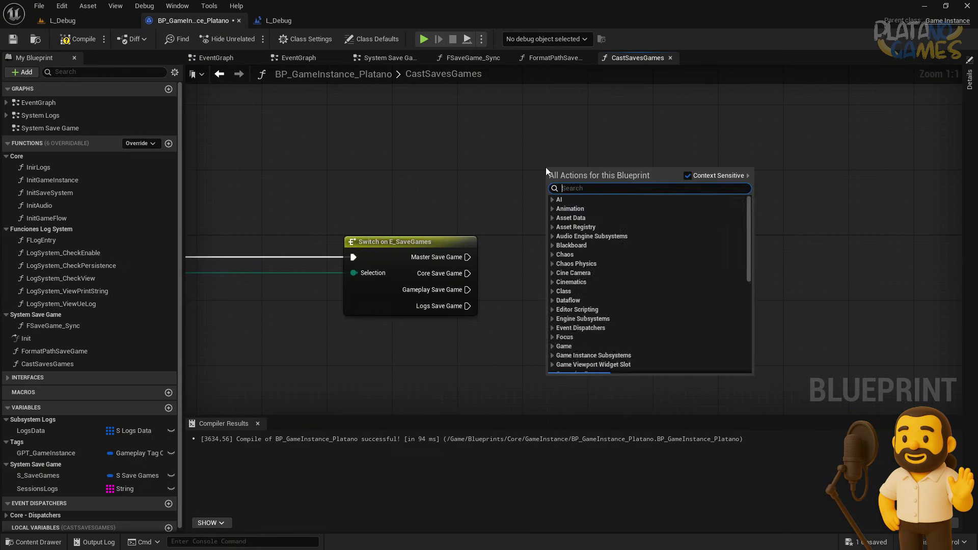
{"action": "type", "text": "cast"}
{"action": "right_click_drag", "start_coordinate": [384, 205], "coordinate": [490, 188]}
{"action": "left_click_drag", "start_coordinate": [247, 270], "coordinate": [652, 154]}
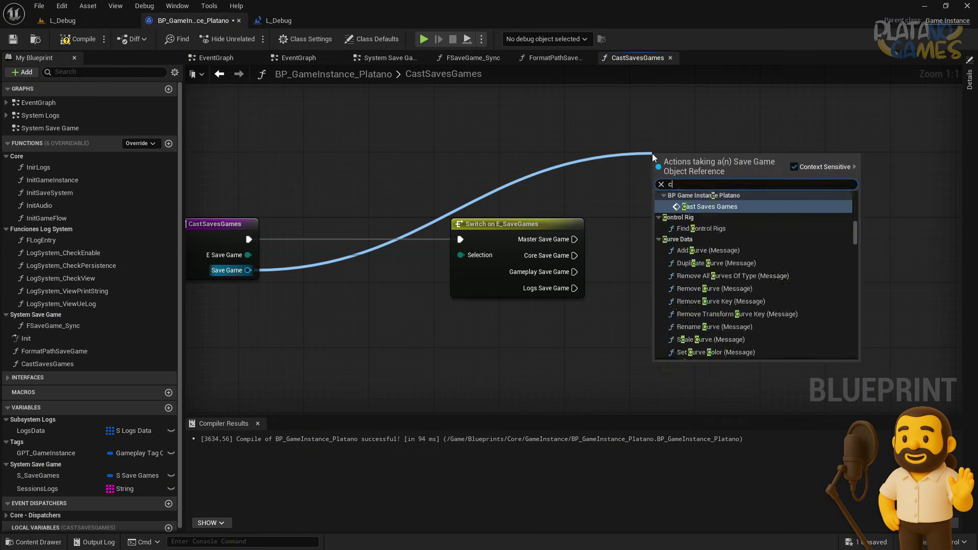
{"action": "type", "text": "cast save"}
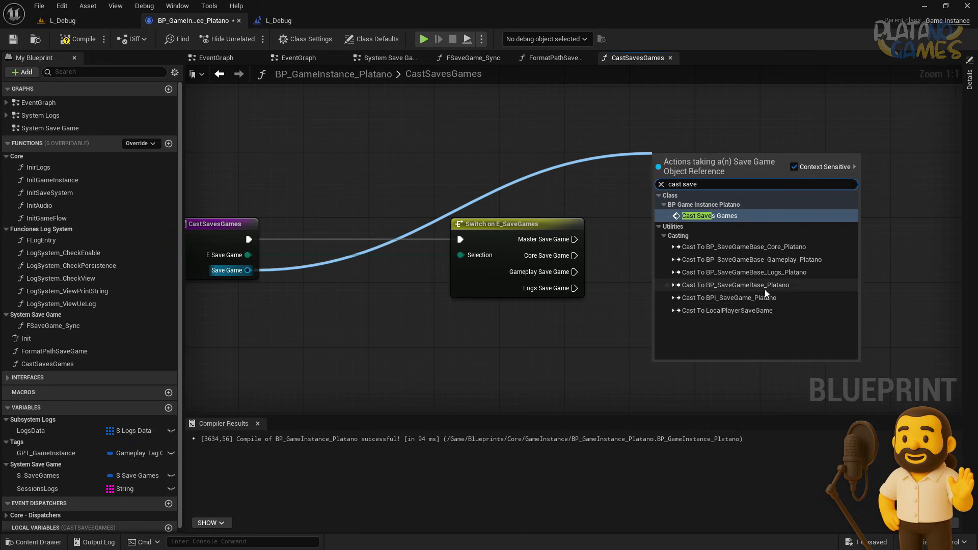
{"action": "left_click", "coordinate": [735, 285]}
{"action": "right_click_drag", "start_coordinate": [677, 234], "coordinate": [618, 243]}
{"action": "mouse_move", "coordinate": [510, 250]}
{"action": "left_mouse_down"}
{"action": "mouse_move", "coordinate": [628, 184]}
{"action": "mouse_move", "coordinate": [652, 127]}
{"action": "left_mouse_up"}
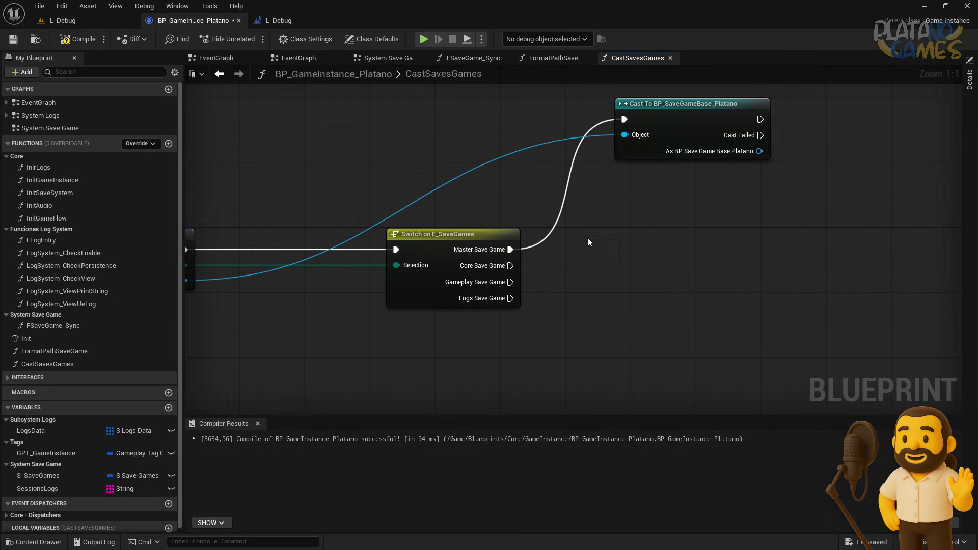
{"action": "mouse_move", "coordinate": [588, 237]}
{"action": "right_mouse_down"}
{"action": "mouse_move", "coordinate": [505, 263]}
{"action": "mouse_move", "coordinate": [638, 219]}
{"action": "mouse_move", "coordinate": [463, 246]}
{"action": "right_mouse_up"}
Arrange the switch and search for a Save Game getter for the cast's Object pin
{"action": "scroll", "coordinate": [505, 264], "scroll_direction": "down", "scroll_amount": 1}
{"action": "left_click_drag", "start_coordinate": [463, 246], "coordinate": [413, 246]}
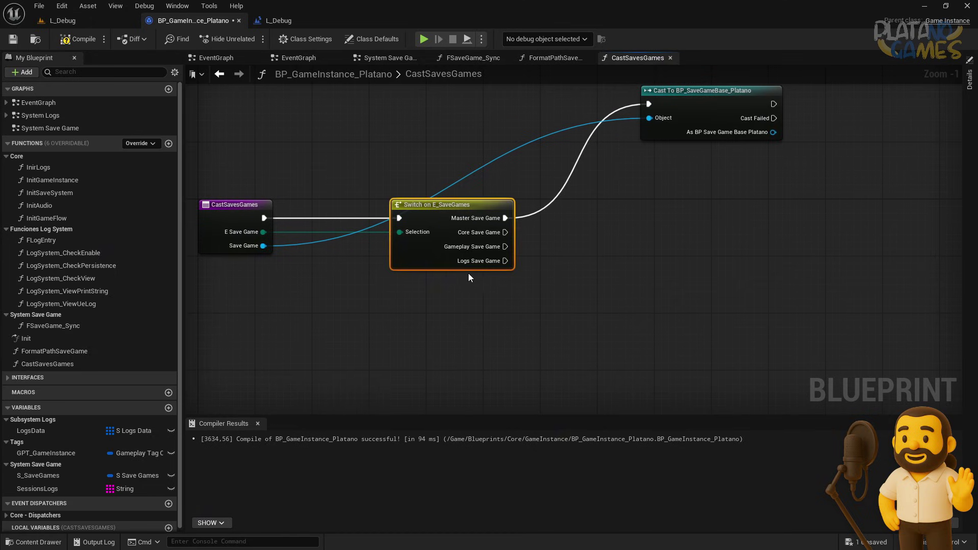
{"action": "right_click_drag", "start_coordinate": [505, 280], "coordinate": [484, 295]}
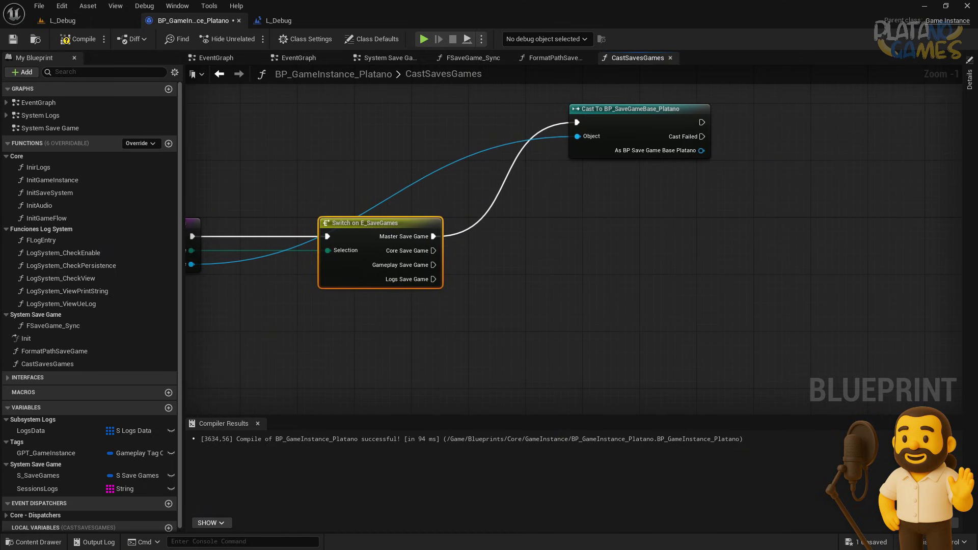
{"action": "scroll", "coordinate": [560, 212], "scroll_direction": "up", "scroll_amount": 1}
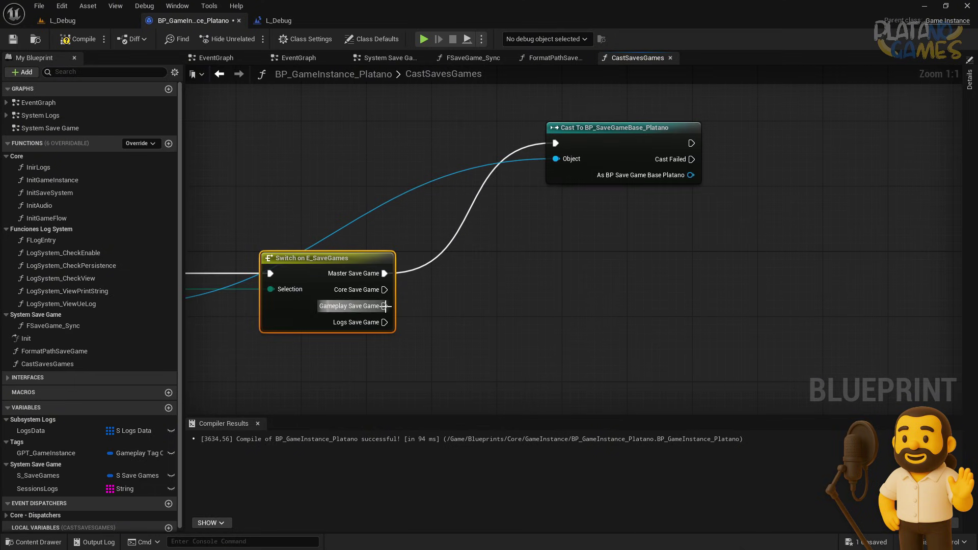
{"action": "right_click_drag", "start_coordinate": [399, 199], "coordinate": [512, 163]}
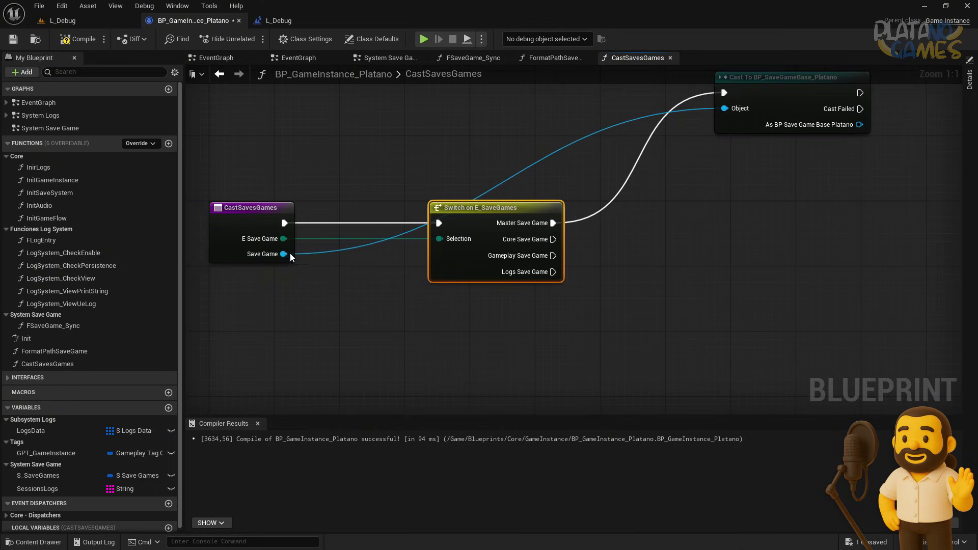
{"action": "left_click_drag", "start_coordinate": [724, 108], "coordinate": [646, 160]}
{"action": "type", "text": "save ga"}
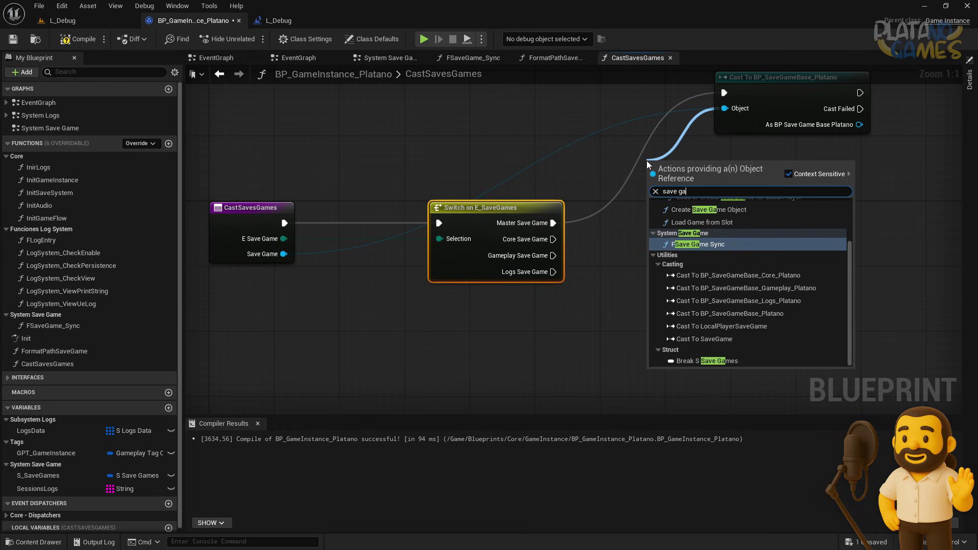
{"action": "type", "text": "me"}
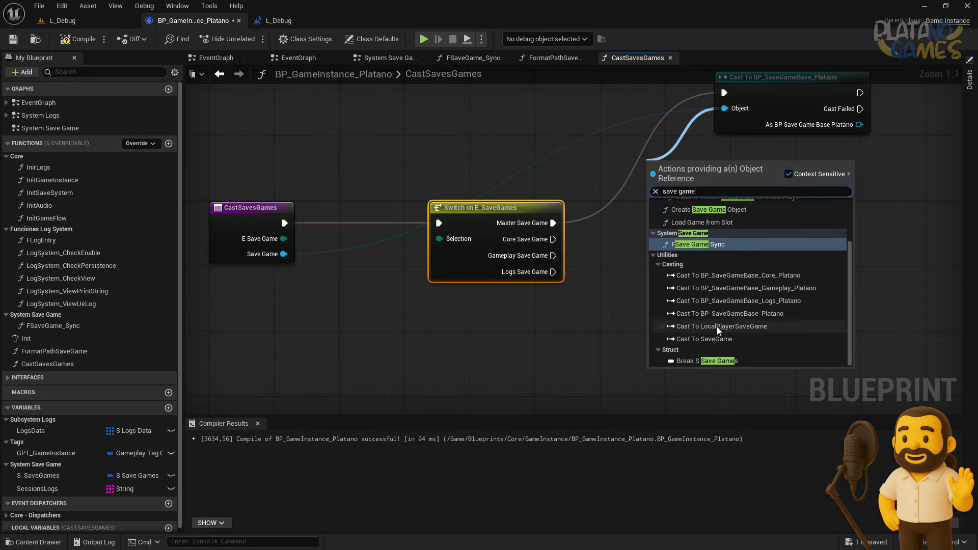
{"action": "scroll", "coordinate": [695, 334], "scroll_direction": "up", "scroll_amount": 2}
Feed the Master cast's Object from a Save Game getter and add a Core cast from the Core output
{"action": "left_click", "coordinate": [697, 223]}
{"action": "right_click_drag", "start_coordinate": [709, 191], "coordinate": [594, 237]}
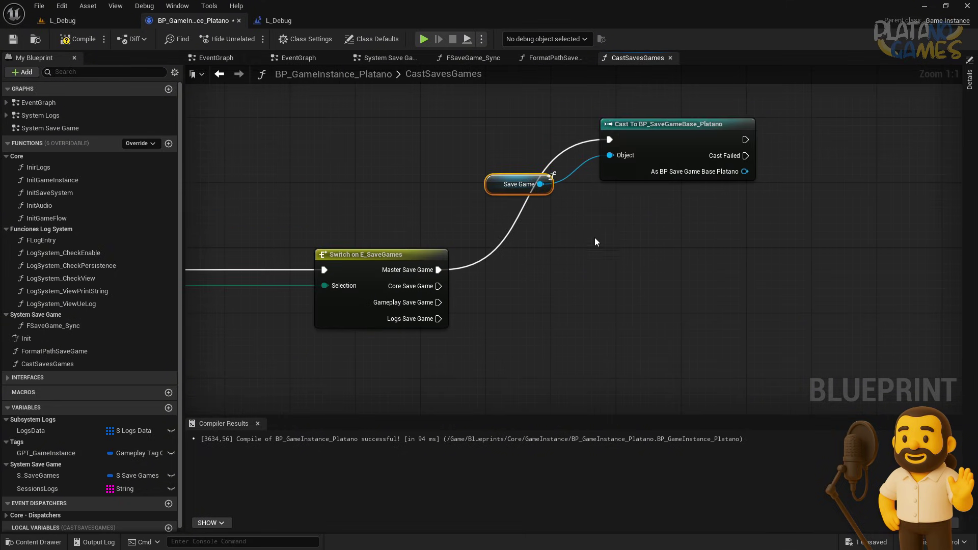
{"action": "key", "text": "ctrl+c"}
{"action": "key", "text": "ctrl+v"}
{"action": "mouse_move", "coordinate": [535, 280]}
{"action": "left_mouse_down"}
{"action": "mouse_move", "coordinate": [514, 290]}
{"action": "mouse_move", "coordinate": [596, 257]}
{"action": "left_mouse_up"}
{"action": "type", "text": "cast sa"}
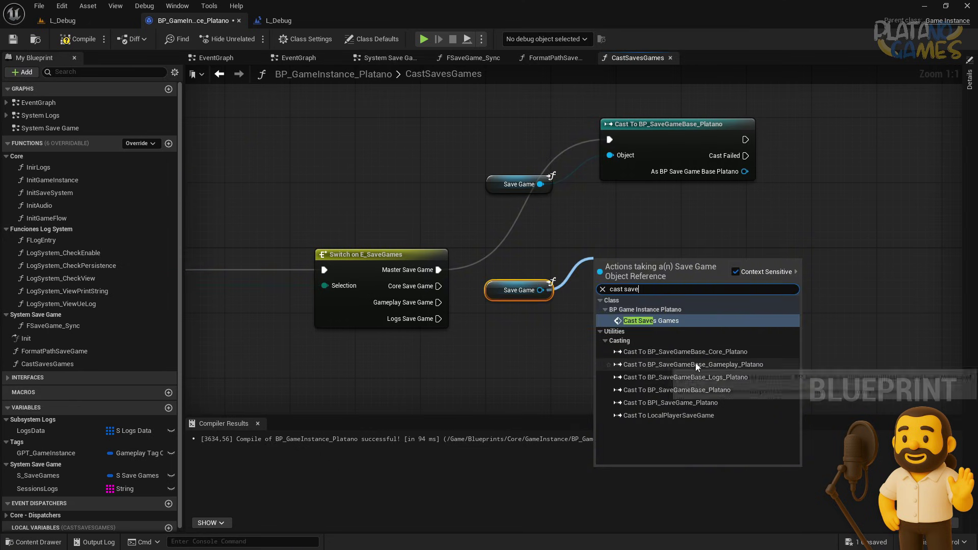
{"action": "left_click", "coordinate": [662, 351]}
{"action": "mouse_move", "coordinate": [449, 286]}
{"action": "left_mouse_down"}
{"action": "mouse_move", "coordinate": [615, 272]}
{"action": "mouse_move", "coordinate": [602, 278]}
{"action": "left_mouse_up"}
Add Cast To BP_SaveGameBase_Gameplay_Platano from a copied Save Game getter, wired from Gameplay
{"action": "left_click", "coordinate": [519, 290]}
{"action": "right_click_drag", "start_coordinate": [508, 395], "coordinate": [520, 316]}
{"action": "key", "text": "ctrl+c"}
{"action": "key", "text": "ctrl+v"}
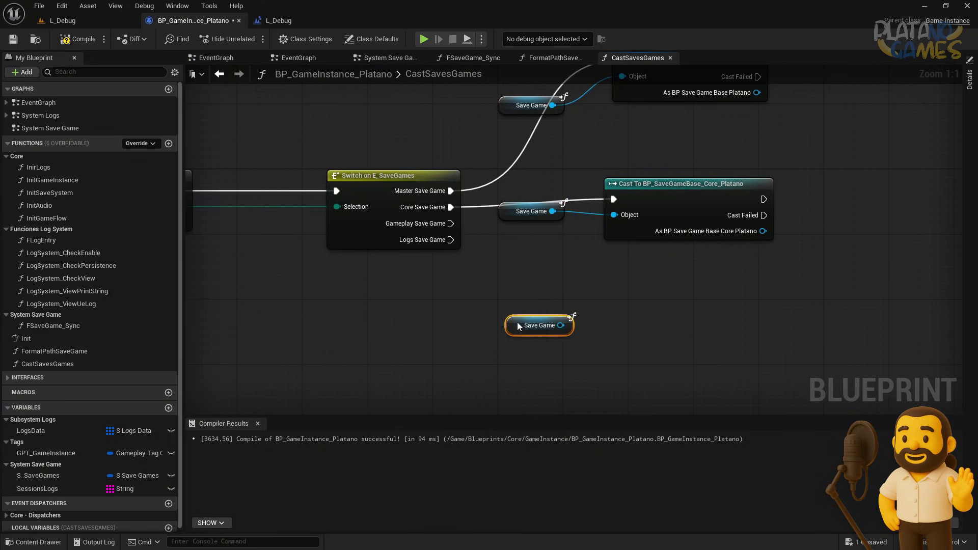
{"action": "mouse_move", "coordinate": [518, 326]}
{"action": "left_mouse_down"}
{"action": "mouse_move", "coordinate": [493, 334]}
{"action": "mouse_move", "coordinate": [662, 279]}
{"action": "left_mouse_up"}
{"action": "type", "text": "cast save"}
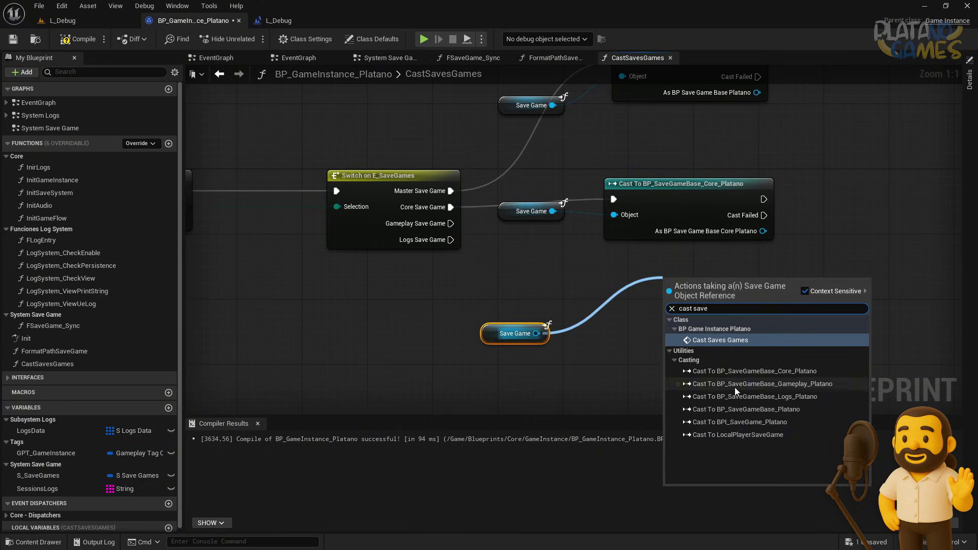
{"action": "left_click", "coordinate": [735, 386]}
{"action": "mouse_move", "coordinate": [453, 223]}
{"action": "left_mouse_down"}
{"action": "mouse_move", "coordinate": [670, 297]}
{"action": "mouse_move", "coordinate": [646, 325]}
{"action": "left_mouse_up"}
{"action": "right_click_drag", "start_coordinate": [583, 406], "coordinate": [522, 300]}
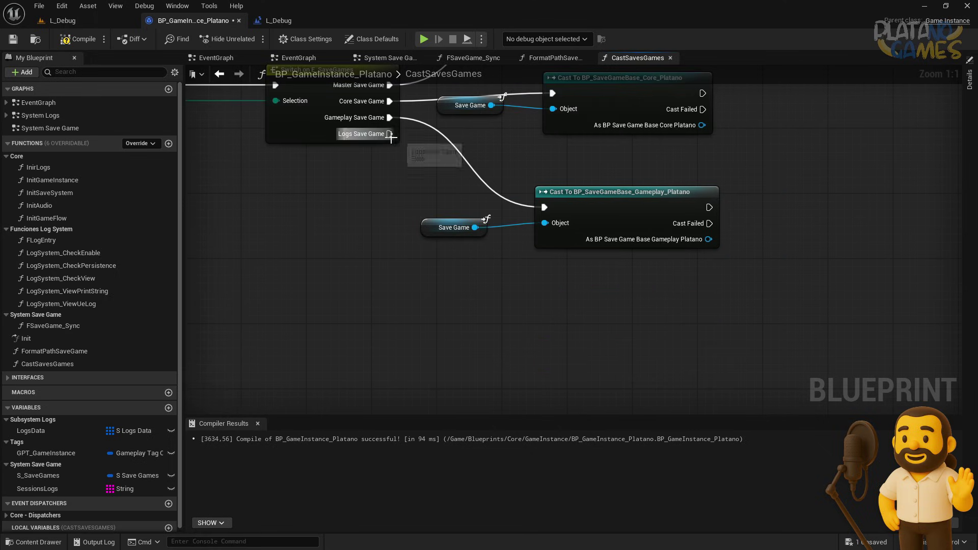
Add Cast To BP_SaveGameBase_Logs_Platano, fed by another Save Game getter, for the Logs case
{"action": "left_click_drag", "start_coordinate": [390, 134], "coordinate": [429, 298]}
{"action": "type", "text": "save g"}
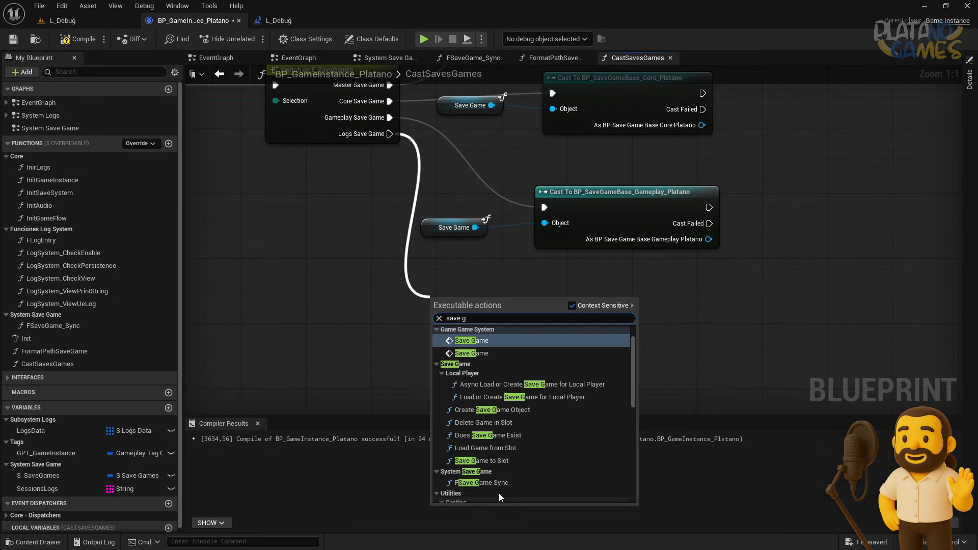
{"action": "type", "text": "ame"}
{"action": "scroll", "coordinate": [526, 417], "scroll_direction": "down", "scroll_amount": 5}
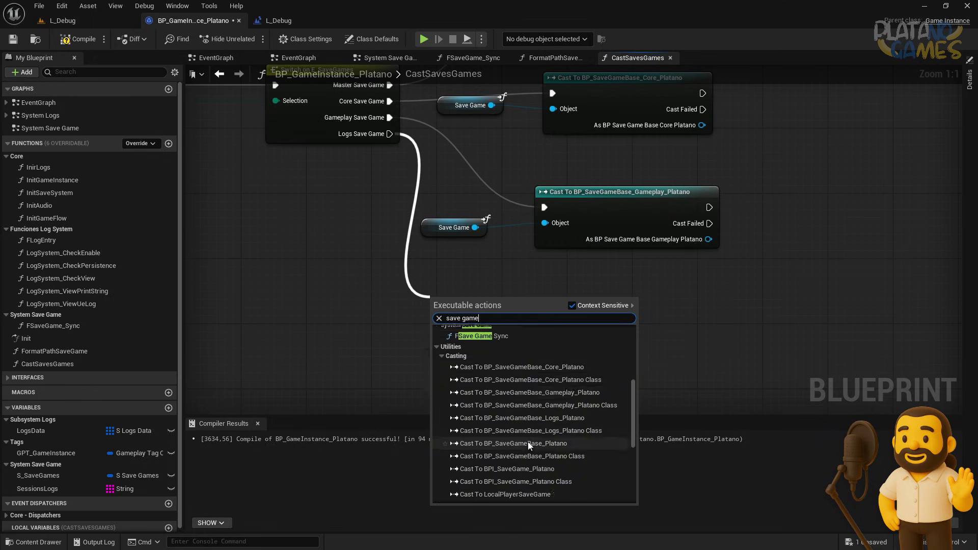
{"action": "key", "text": "ctrl+a"}
{"action": "type", "text": "cast save"}
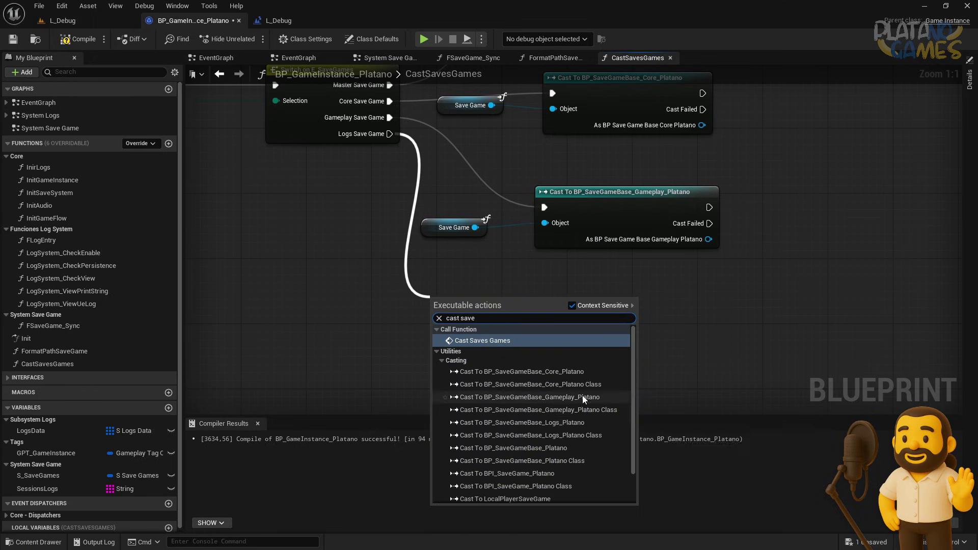
{"action": "left_click", "coordinate": [606, 422]}
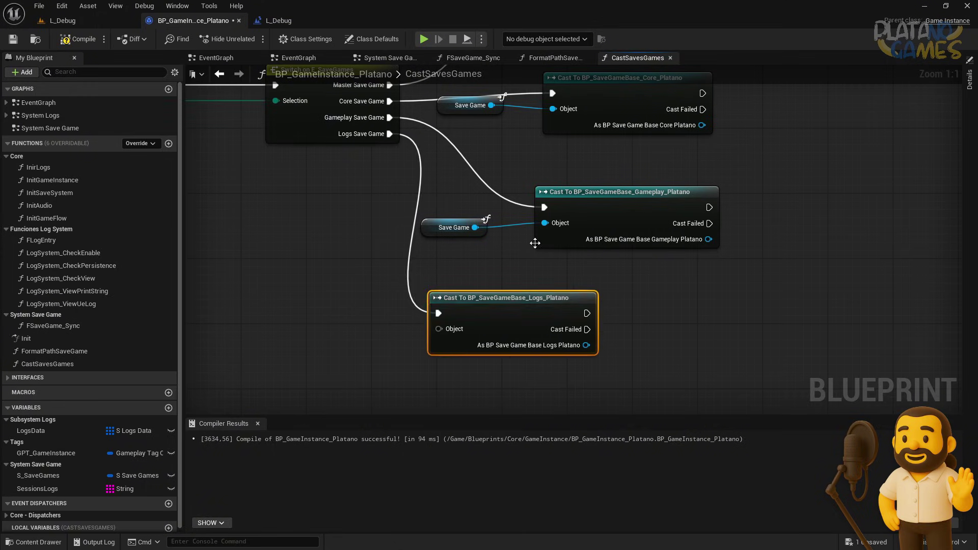
{"action": "left_click_drag", "start_coordinate": [491, 292], "coordinate": [595, 286]}
{"action": "right_click_drag", "start_coordinate": [595, 285], "coordinate": [659, 300]}
{"action": "right_click_drag", "start_coordinate": [499, 247], "coordinate": [507, 194]}
{"action": "left_click", "coordinate": [515, 188]}
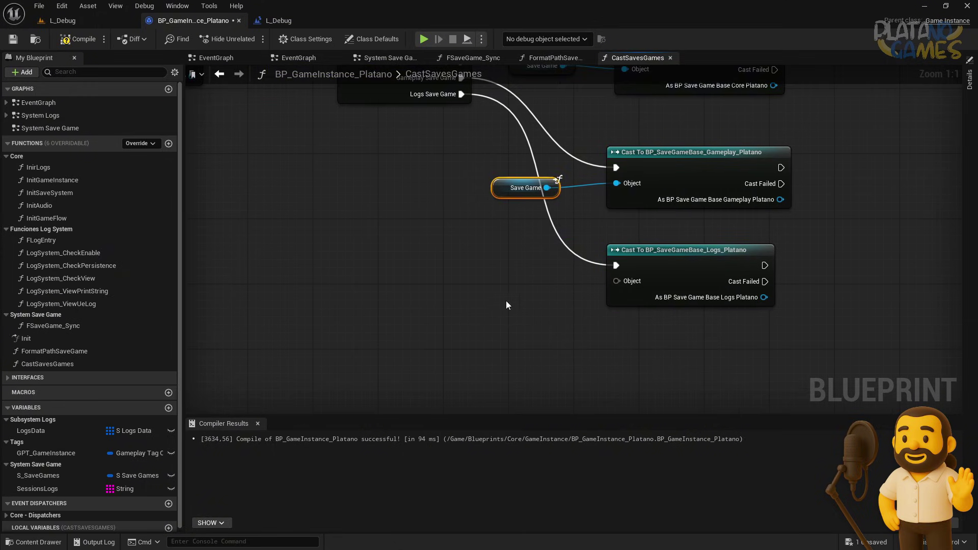
{"action": "key", "text": "ctrl+c"}
{"action": "key", "text": "ctrl+v"}
{"action": "mouse_move", "coordinate": [530, 300]}
{"action": "left_mouse_down"}
{"action": "mouse_move", "coordinate": [521, 318]}
{"action": "mouse_move", "coordinate": [631, 284]}
{"action": "left_mouse_up"}
{"action": "right_click_drag", "start_coordinate": [452, 348], "coordinate": [378, 372]}
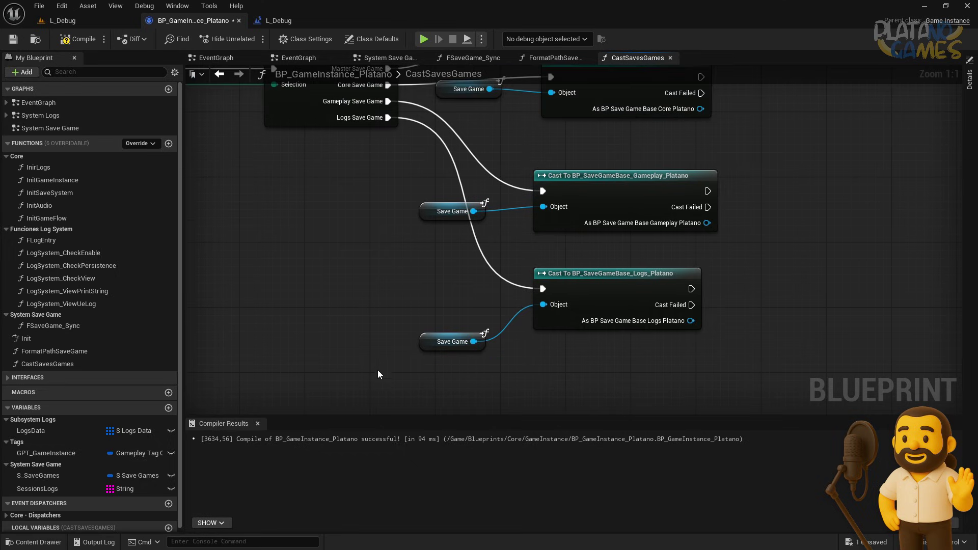
{"action": "scroll", "coordinate": [458, 305], "scroll_direction": "down", "scroll_amount": 2}
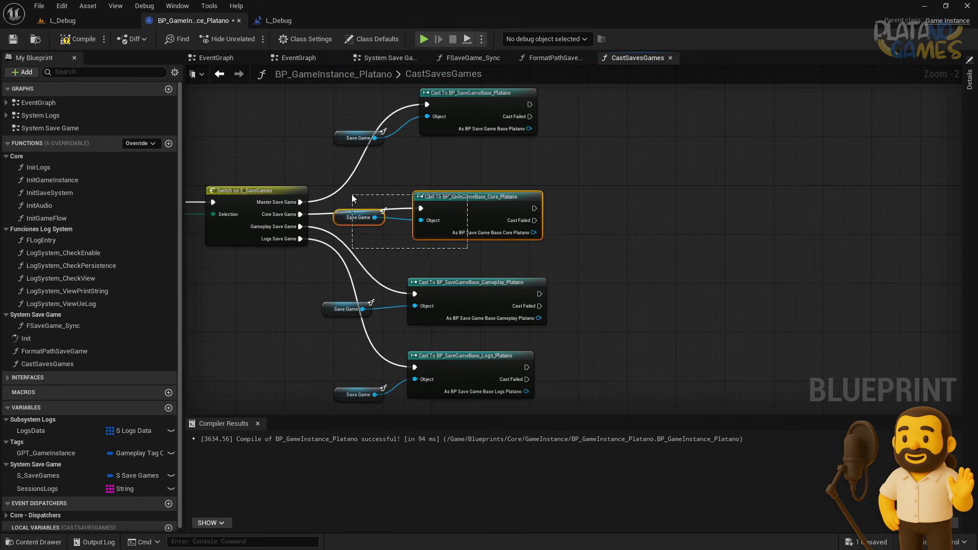
Stack the four casts and their getters neatly, then save the blueprint
{"action": "left_click", "coordinate": [474, 94]}
{"action": "left_click_drag", "start_coordinate": [463, 120], "coordinate": [456, 124]}
{"action": "right_click_drag", "start_coordinate": [480, 290], "coordinate": [479, 265]}
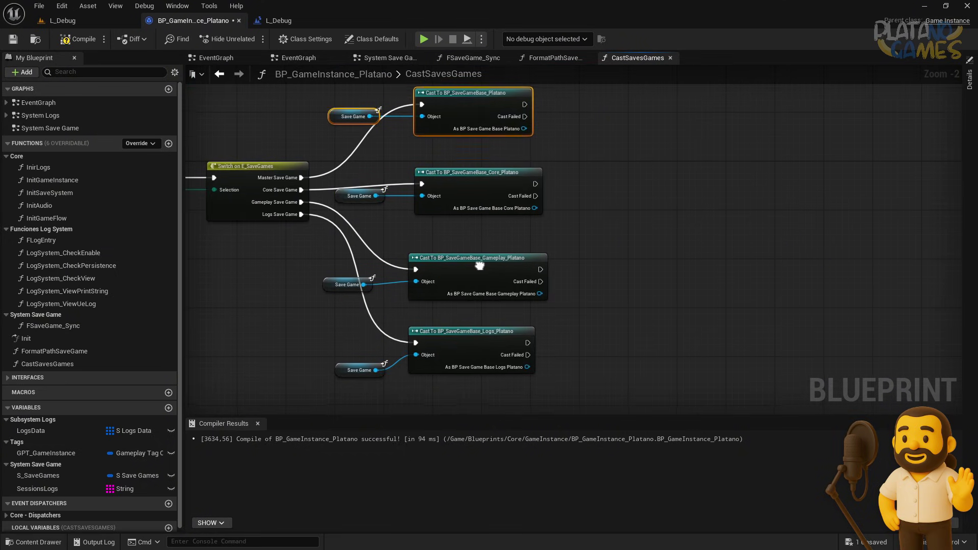
{"action": "left_click_drag", "start_coordinate": [498, 271], "coordinate": [503, 234]}
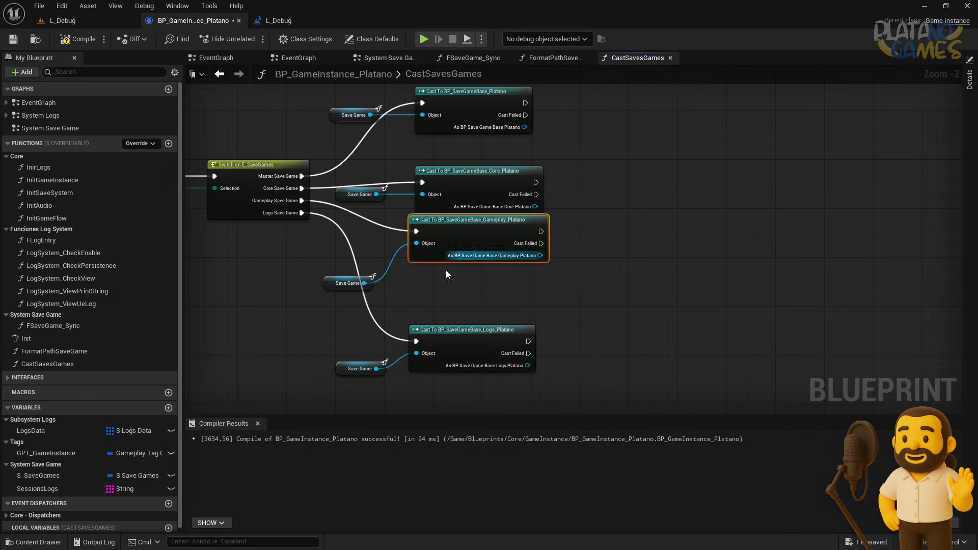
{"action": "left_click_drag", "start_coordinate": [466, 340], "coordinate": [463, 278]}
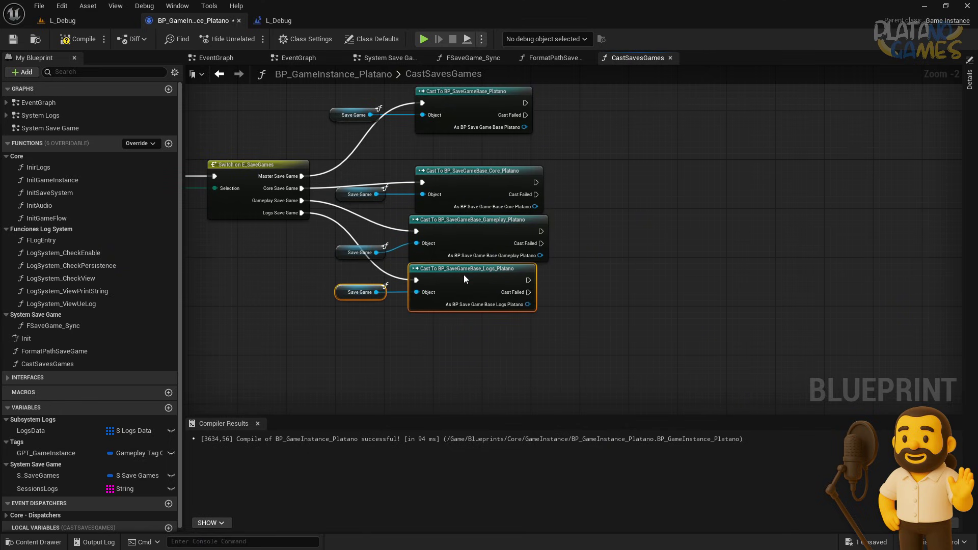
{"action": "right_click_drag", "start_coordinate": [421, 151], "coordinate": [410, 204]}
{"action": "mouse_move", "coordinate": [337, 156]}
{"action": "left_mouse_down"}
{"action": "mouse_move", "coordinate": [463, 184]}
{"action": "mouse_move", "coordinate": [464, 200]}
{"action": "left_mouse_up"}
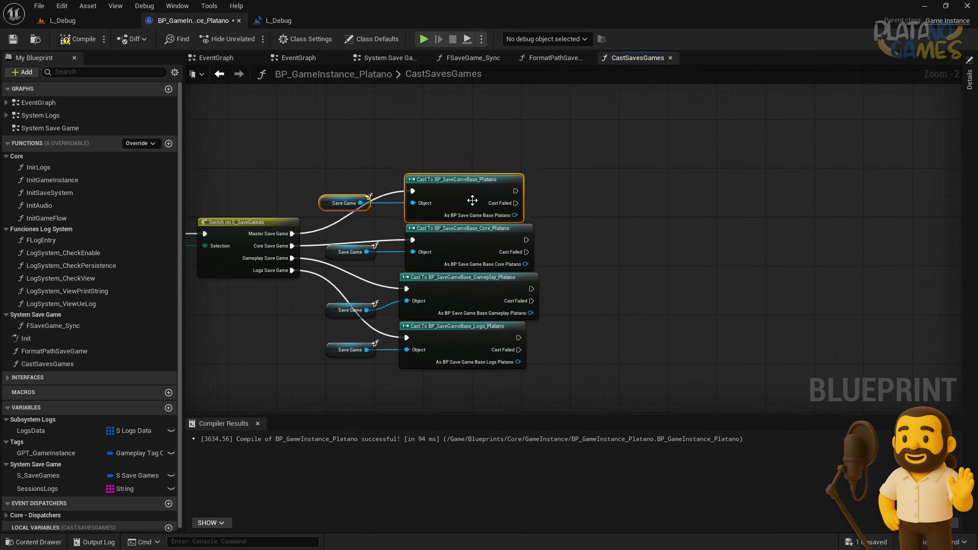
{"action": "left_click", "coordinate": [575, 314]}
{"action": "right_click_drag", "start_coordinate": [575, 314], "coordinate": [607, 282]}
{"action": "left_click", "coordinate": [18, 40]}
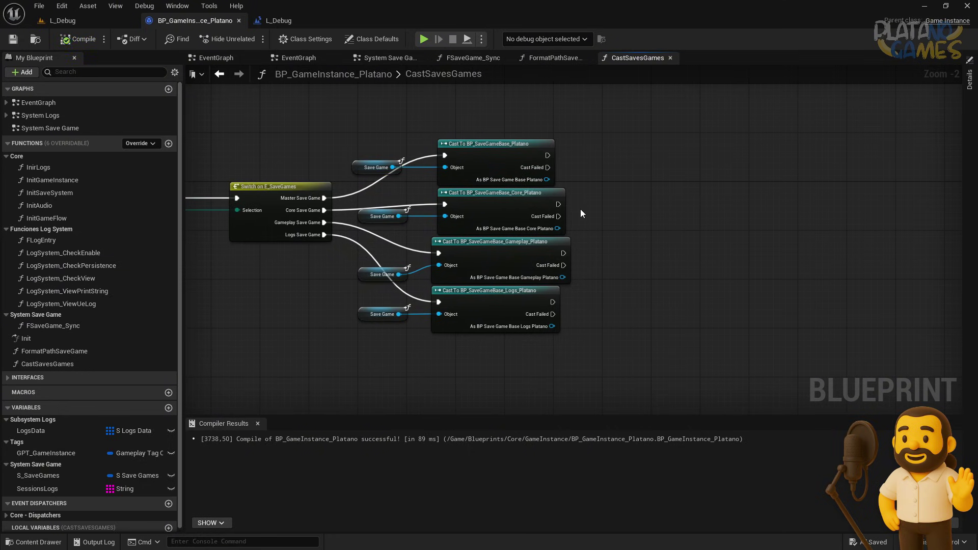
Add Set members in S Save Games with Master_SaveGame exposed, fed by the Master cast result
{"action": "mouse_move", "coordinate": [509, 168]}
{"action": "left_mouse_down"}
{"action": "mouse_move", "coordinate": [521, 190]}
{"action": "mouse_move", "coordinate": [618, 122]}
{"action": "left_mouse_up"}
{"action": "left_click", "coordinate": [522, 190]}
{"action": "scroll", "coordinate": [539, 173], "scroll_direction": "up", "scroll_amount": 2}
{"action": "type", "text": "set"}
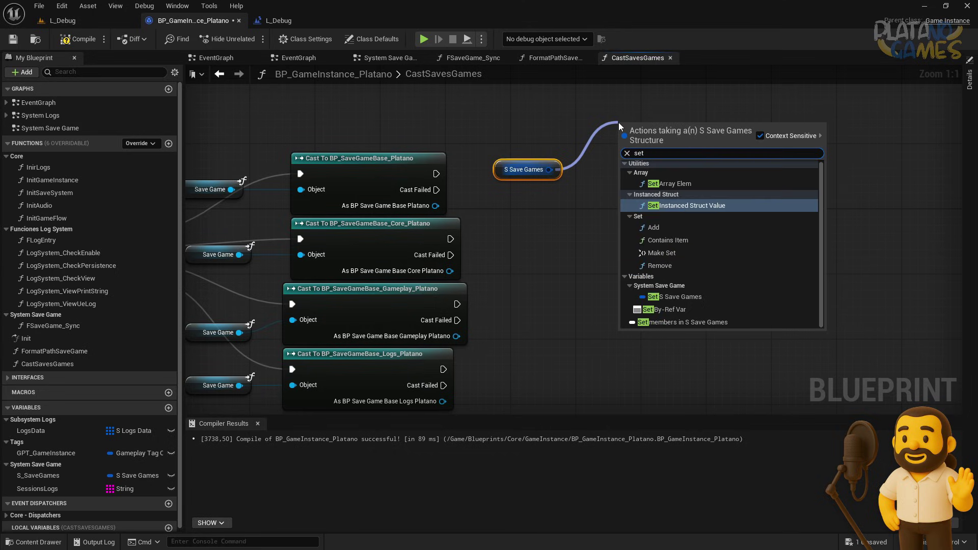
{"action": "type", "text": " membe"}
{"action": "key", "text": "Return"}
{"action": "left_click_drag", "start_coordinate": [436, 173], "coordinate": [627, 141]}
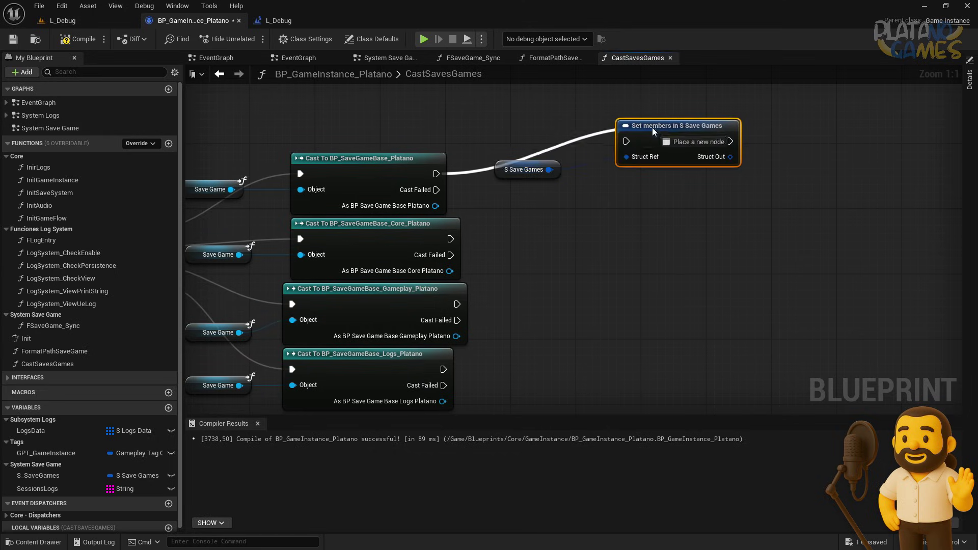
{"action": "left_click_drag", "start_coordinate": [509, 176], "coordinate": [476, 128]}
{"action": "left_click_drag", "start_coordinate": [671, 147], "coordinate": [621, 170]}
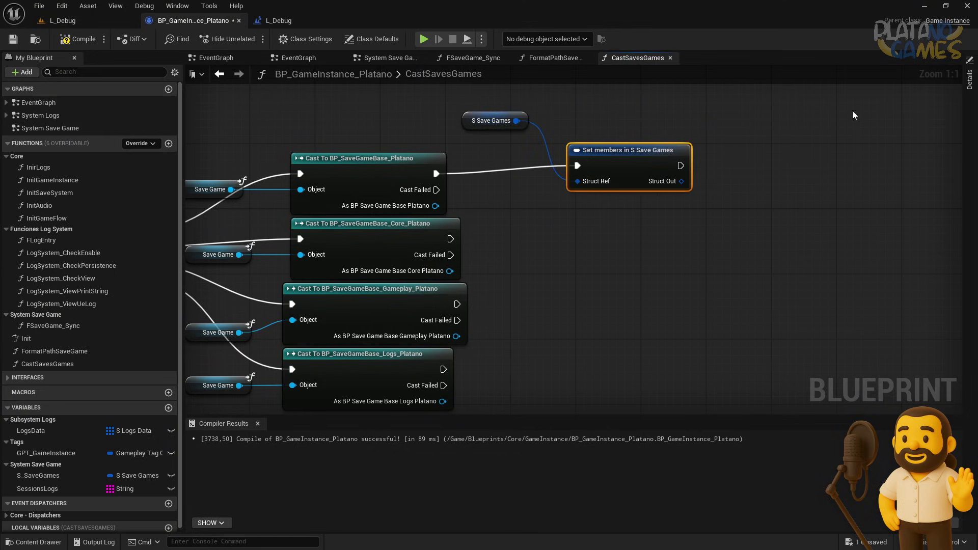
{"action": "left_click", "coordinate": [969, 79]}
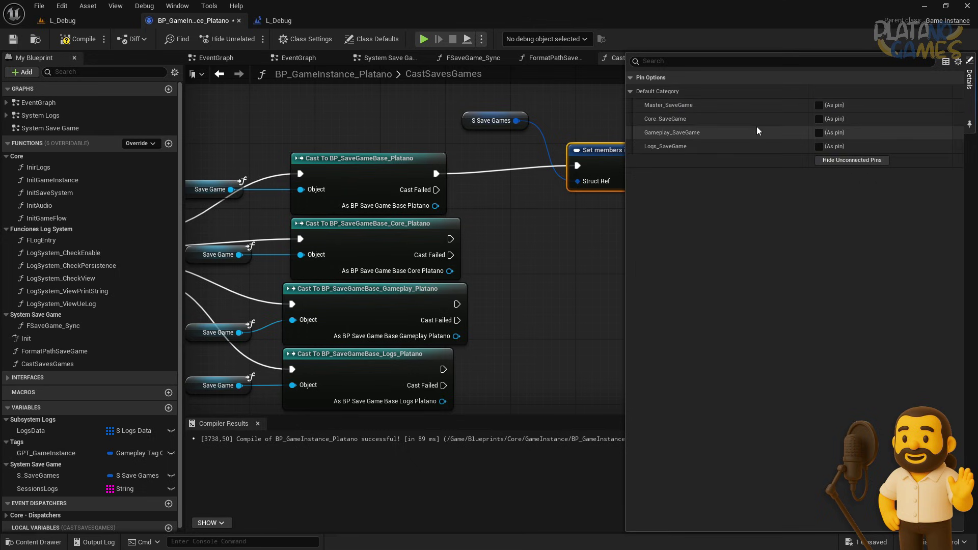
{"action": "left_click", "coordinate": [819, 105]}
{"action": "left_click", "coordinate": [520, 216]}
{"action": "left_click_drag", "start_coordinate": [430, 206], "coordinate": [578, 203]}
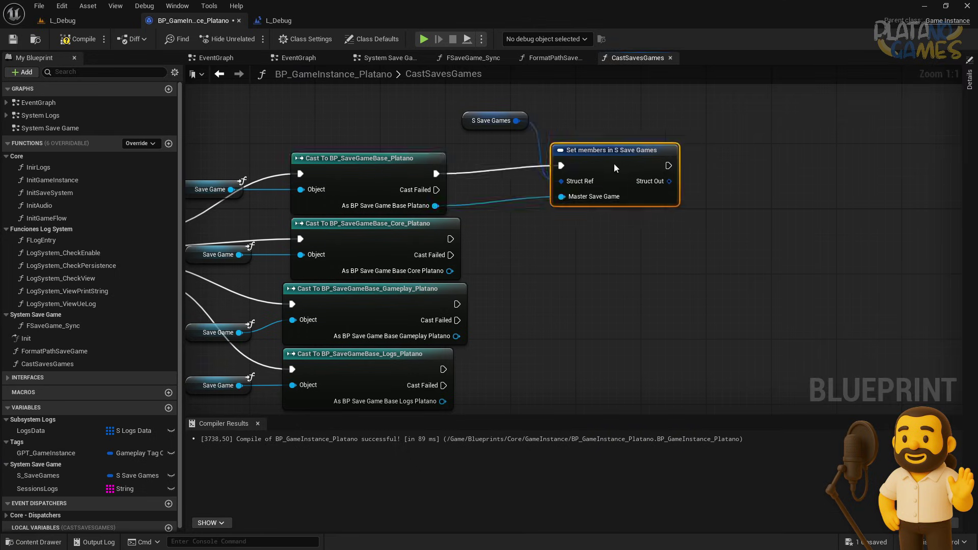
{"action": "left_click_drag", "start_coordinate": [637, 150], "coordinate": [603, 149]}
Duplicate the S Save Games and Set members pair three times, stacked below
{"action": "right_click_drag", "start_coordinate": [623, 282], "coordinate": [589, 253]}
{"action": "key", "text": "ctrl+d"}
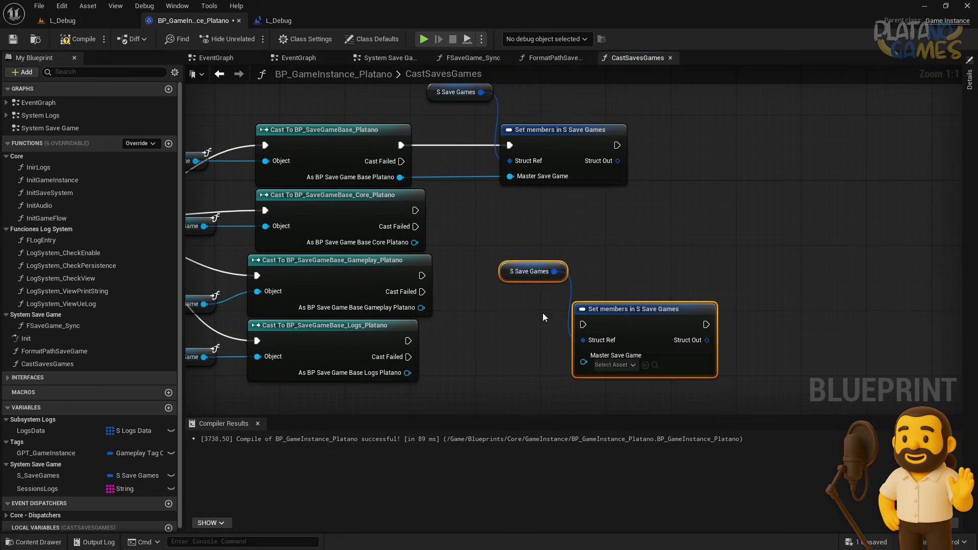
{"action": "right_click_drag", "start_coordinate": [543, 313], "coordinate": [532, 265]}
{"action": "left_click_drag", "start_coordinate": [607, 269], "coordinate": [536, 150]}
{"action": "key", "text": "ctrl+d"}
{"action": "left_click_drag", "start_coordinate": [637, 302], "coordinate": [540, 220]}
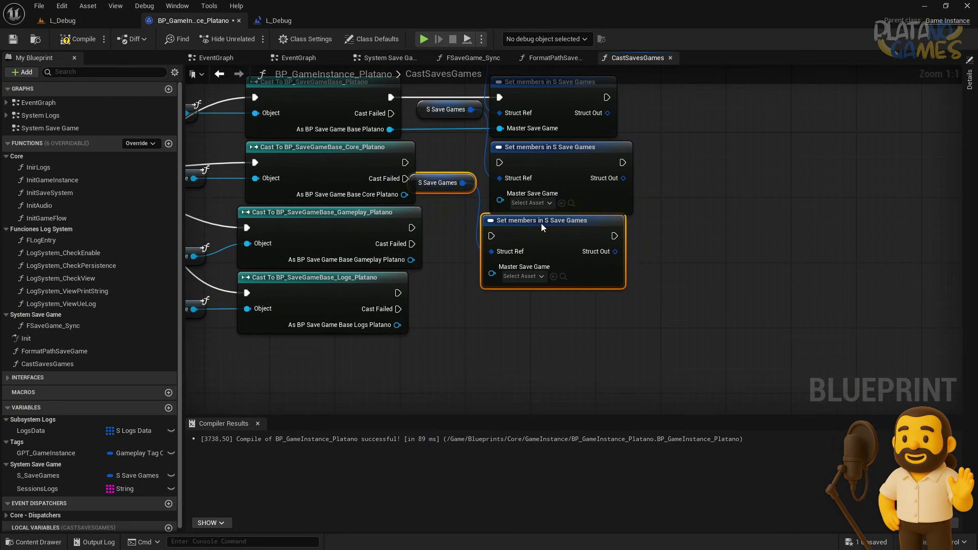
{"action": "key", "text": "ctrl+d"}
{"action": "left_click_drag", "start_coordinate": [626, 339], "coordinate": [556, 295]}
{"action": "right_click_drag", "start_coordinate": [707, 307], "coordinate": [688, 358]}
{"action": "left_click_drag", "start_coordinate": [688, 357], "coordinate": [397, 84]}
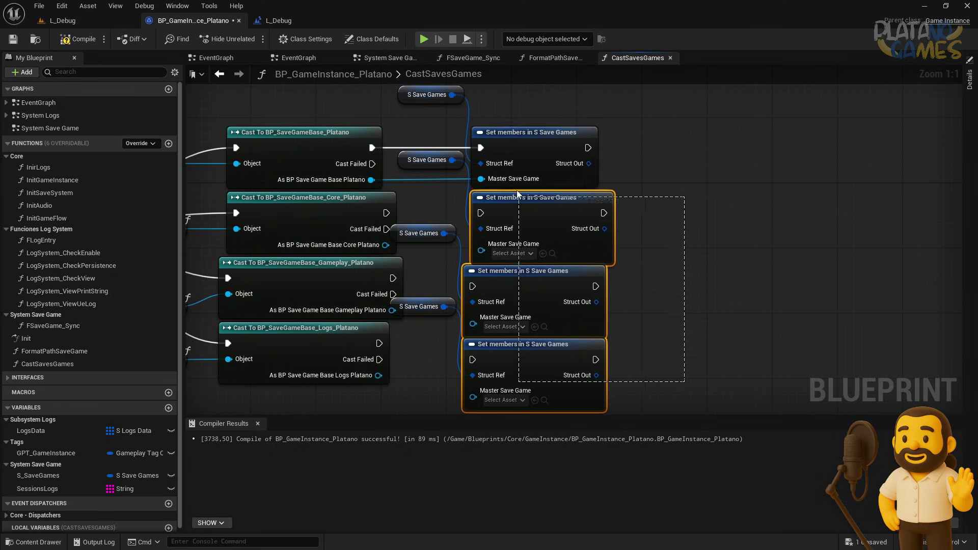
Expose Core_SaveGame on the second Set members node and Gameplay_SaveGame on the third, dropping its Master pin
{"action": "left_click_drag", "start_coordinate": [548, 232], "coordinate": [613, 232]}
{"action": "left_click", "coordinate": [614, 232]}
{"action": "left_click", "coordinate": [969, 77]}
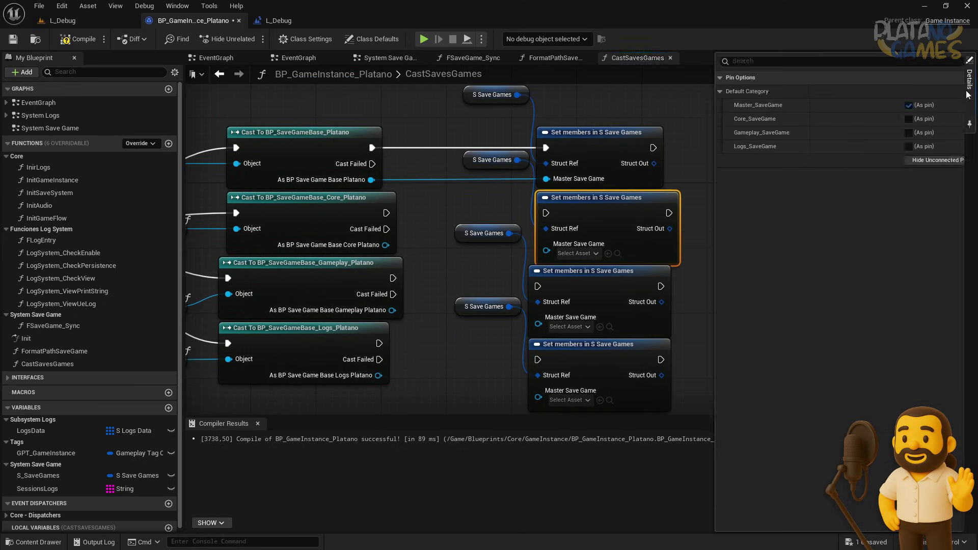
{"action": "left_click", "coordinate": [819, 119]}
{"action": "left_click", "coordinate": [579, 280]}
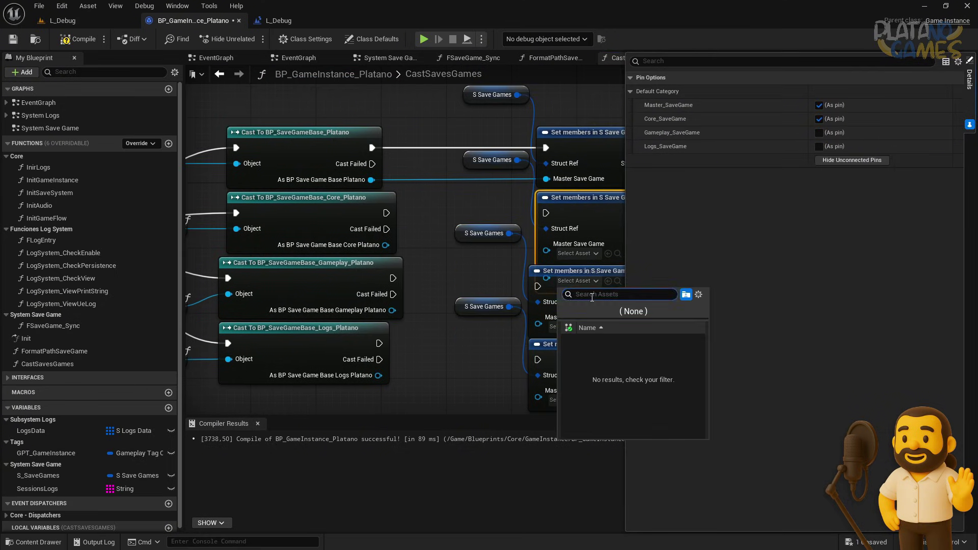
{"action": "left_click", "coordinate": [560, 270]}
{"action": "left_click", "coordinate": [819, 133]}
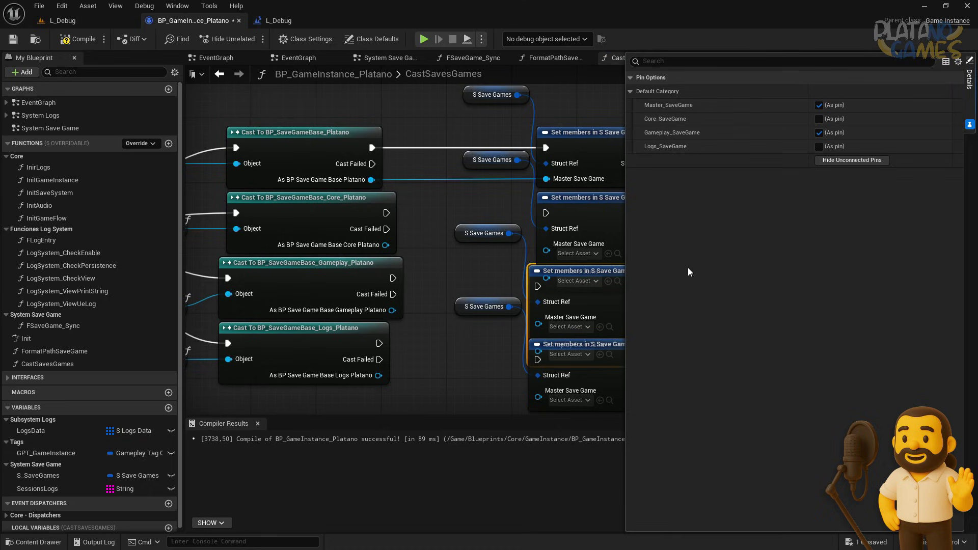
{"action": "left_click", "coordinate": [819, 105]}
Expose Logs_SaveGame on the fourth node and remove Master_SaveGame from the fourth and second nodes
{"action": "left_click", "coordinate": [606, 344]}
{"action": "left_click", "coordinate": [819, 147]}
{"action": "left_click", "coordinate": [818, 105]}
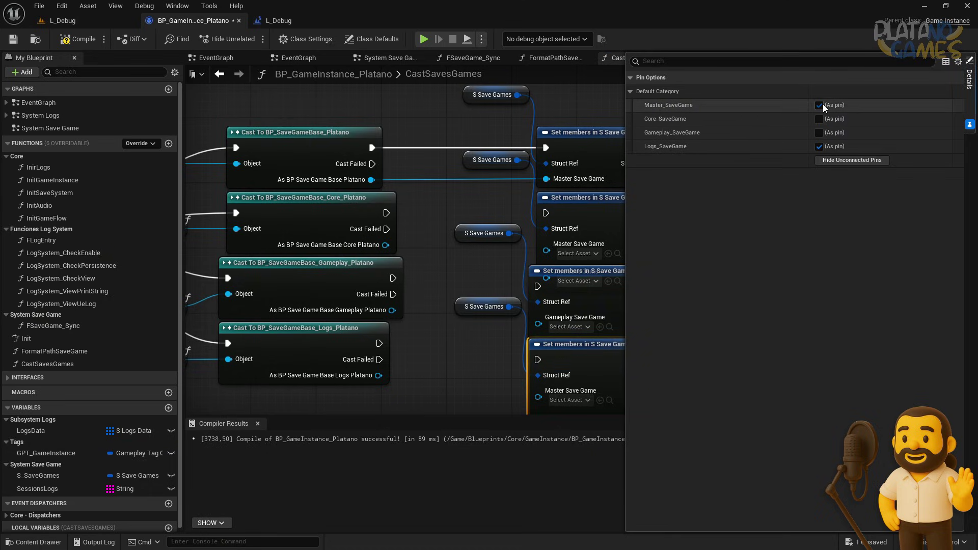
{"action": "left_click", "coordinate": [398, 280]}
{"action": "left_click", "coordinate": [581, 203]}
{"action": "left_click", "coordinate": [819, 118]}
{"action": "left_click", "coordinate": [818, 105]}
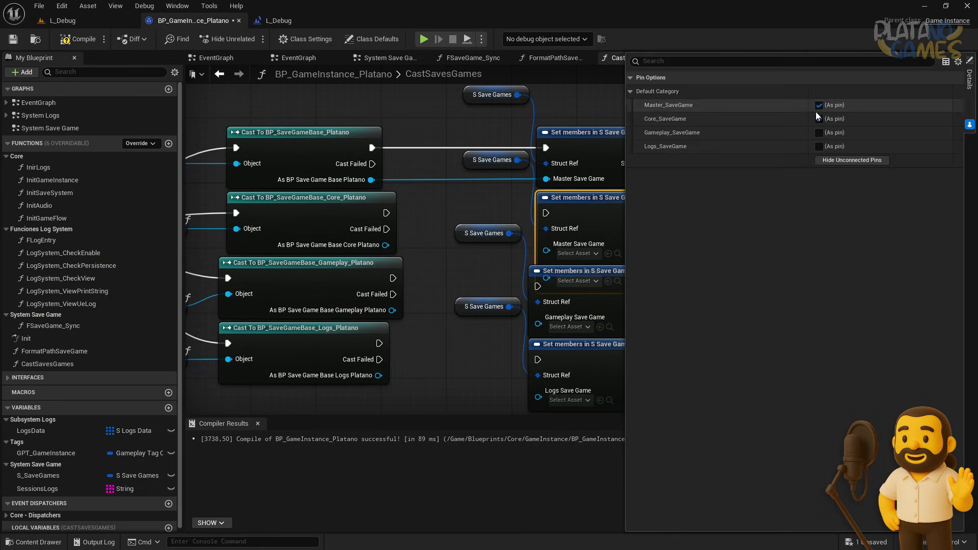
{"action": "left_click", "coordinate": [427, 271]}
Wire the Core, Gameplay and Logs casts' success and result into their Set members nodes
{"action": "left_click_drag", "start_coordinate": [385, 245], "coordinate": [546, 251]}
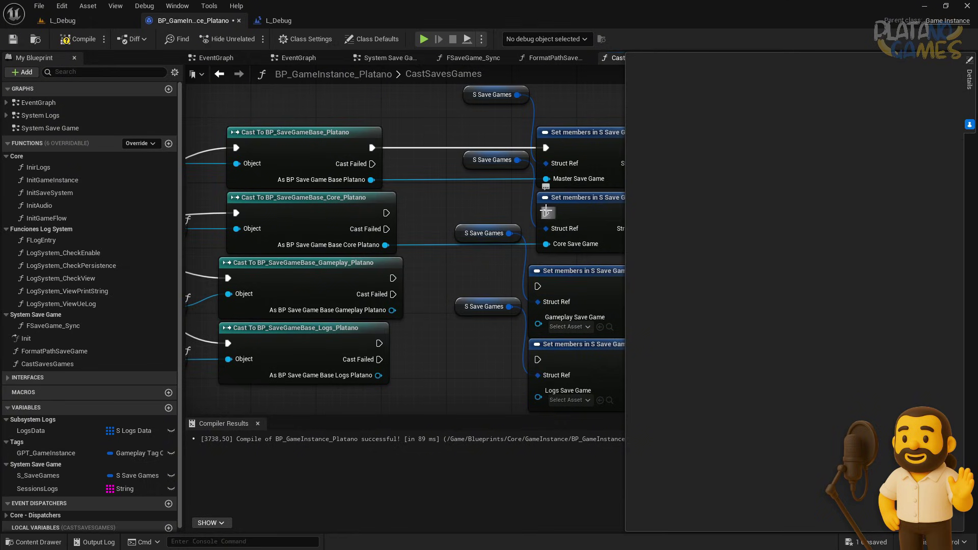
{"action": "left_click_drag", "start_coordinate": [386, 213], "coordinate": [546, 213]}
{"action": "mouse_move", "coordinate": [392, 310]}
{"action": "left_mouse_down"}
{"action": "mouse_move", "coordinate": [512, 334]}
{"action": "mouse_move", "coordinate": [538, 323]}
{"action": "left_mouse_up"}
{"action": "left_click_drag", "start_coordinate": [538, 286], "coordinate": [393, 279]}
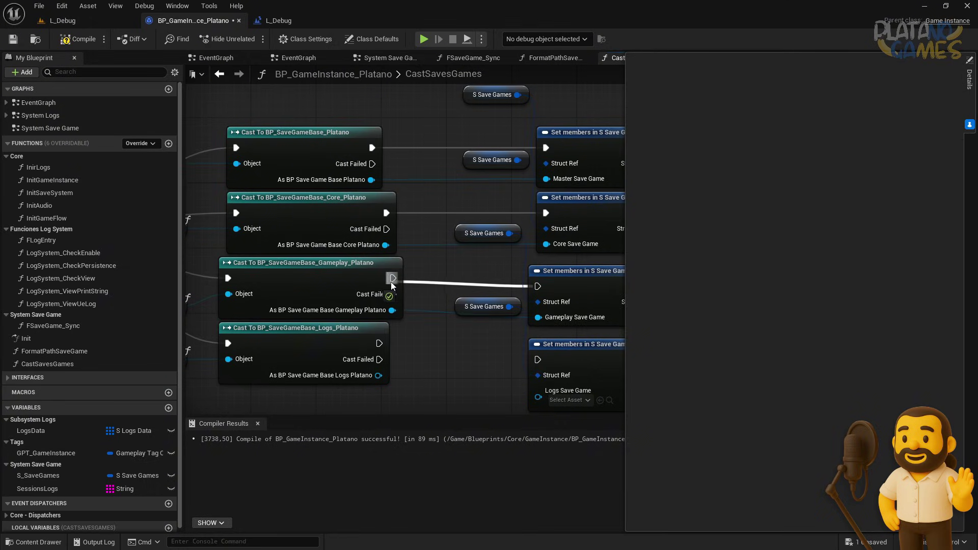
{"action": "right_click_drag", "start_coordinate": [369, 387], "coordinate": [308, 300]}
{"action": "left_click_drag", "start_coordinate": [317, 290], "coordinate": [500, 317]}
{"action": "mouse_move", "coordinate": [318, 257]}
{"action": "left_mouse_down"}
{"action": "mouse_move", "coordinate": [477, 273]}
{"action": "mouse_move", "coordinate": [497, 251]}
{"action": "left_mouse_up"}
Reposition the Gameplay Set members and top S Save Games nodes beside their casts, then save
{"action": "left_click", "coordinate": [466, 320]}
{"action": "right_click_drag", "start_coordinate": [466, 320], "coordinate": [418, 367]}
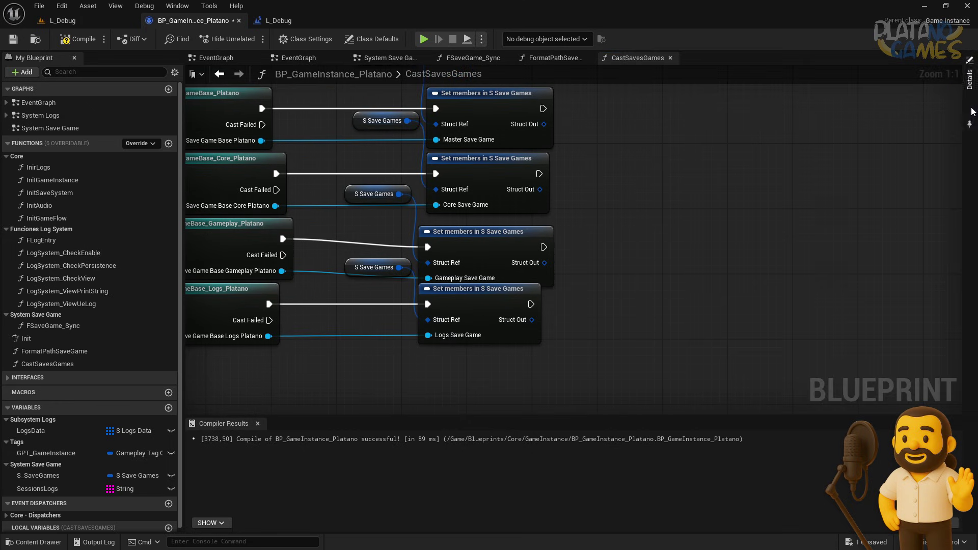
{"action": "left_click_drag", "start_coordinate": [480, 249], "coordinate": [481, 240]}
{"action": "right_click_drag", "start_coordinate": [651, 229], "coordinate": [674, 252]}
{"action": "scroll", "coordinate": [674, 252], "scroll_direction": "down", "scroll_amount": 1}
{"action": "left_click_drag", "start_coordinate": [500, 130], "coordinate": [477, 164]}
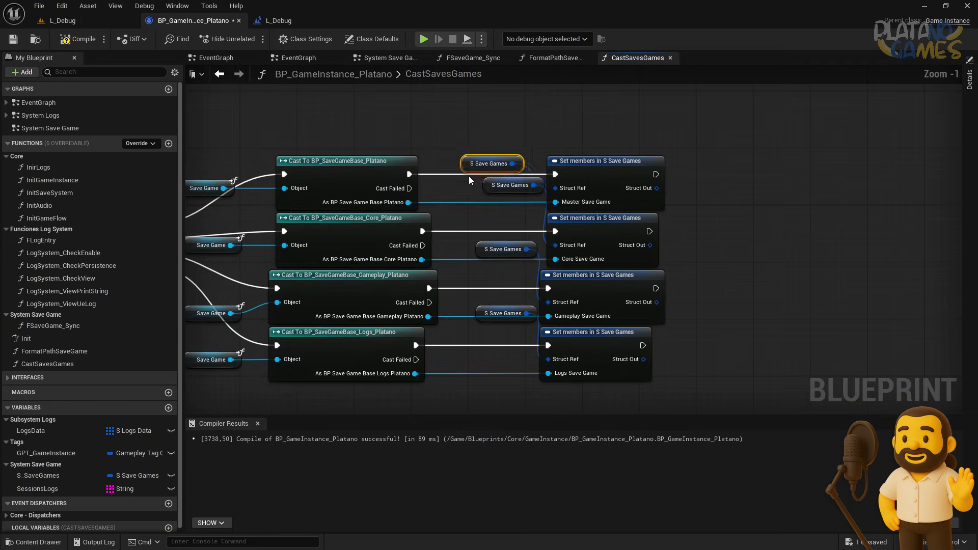
{"action": "scroll", "coordinate": [432, 155], "scroll_direction": "down", "scroll_amount": 2}
{"action": "mouse_move", "coordinate": [541, 158]}
{"action": "right_mouse_down"}
{"action": "mouse_move", "coordinate": [720, 153]}
{"action": "mouse_move", "coordinate": [646, 162]}
{"action": "right_mouse_up"}
{"action": "key", "text": "ctrl+s"}
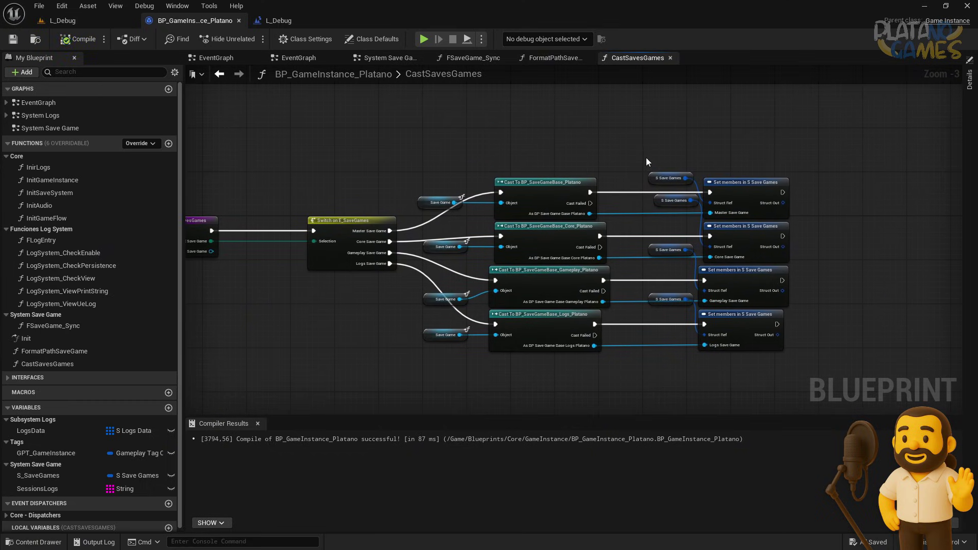
Realign the S Save Games nodes and shift all nodes except the entry closer to the Switch
{"action": "left_click_drag", "start_coordinate": [654, 301], "coordinate": [650, 334]}
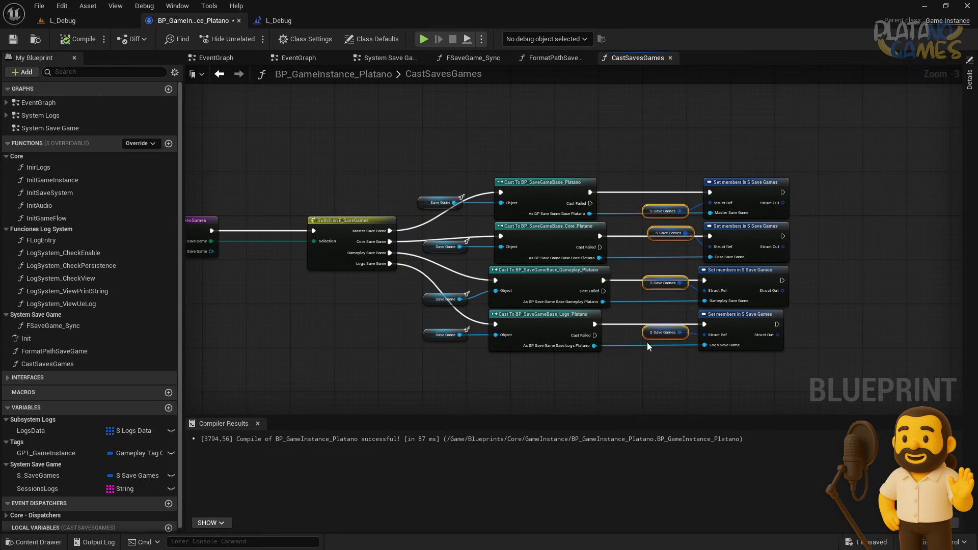
{"action": "left_click", "coordinate": [646, 342]}
{"action": "left_click_drag", "start_coordinate": [650, 219], "coordinate": [650, 207]}
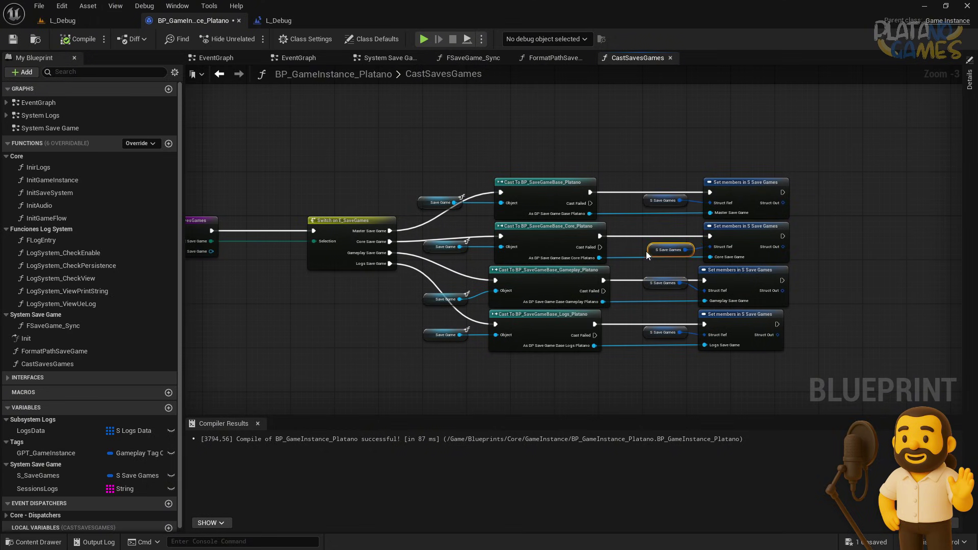
{"action": "left_click", "coordinate": [646, 251]}
{"action": "right_click_drag", "start_coordinate": [646, 252], "coordinate": [692, 249]}
{"action": "left_click_drag", "start_coordinate": [366, 156], "coordinate": [841, 359]}
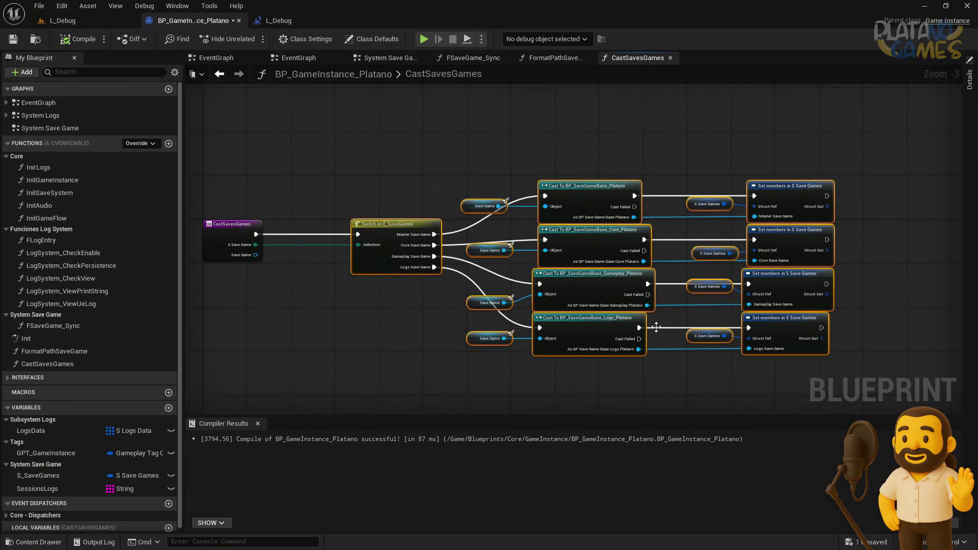
{"action": "left_click_drag", "start_coordinate": [586, 252], "coordinate": [526, 252]}
{"action": "left_click", "coordinate": [384, 149]}
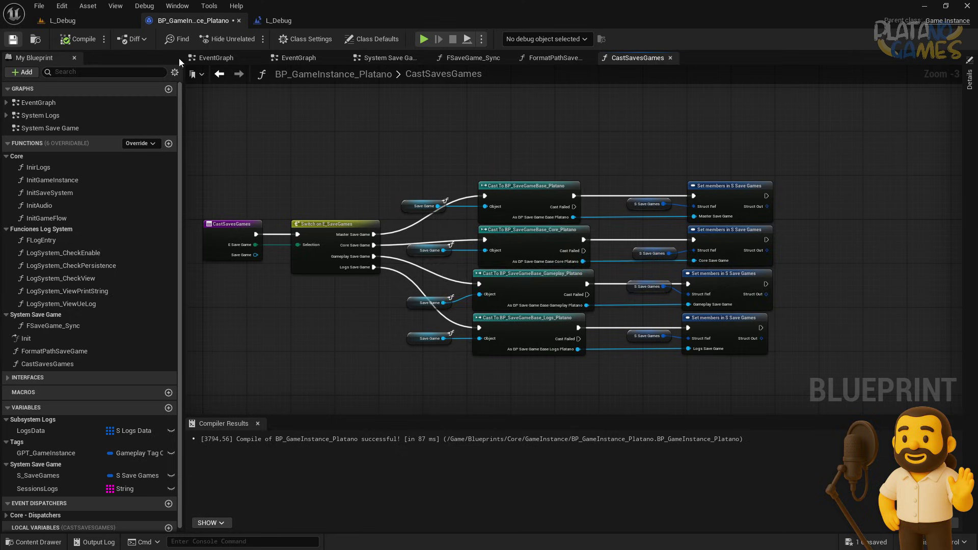
{"action": "left_click", "coordinate": [219, 73]}
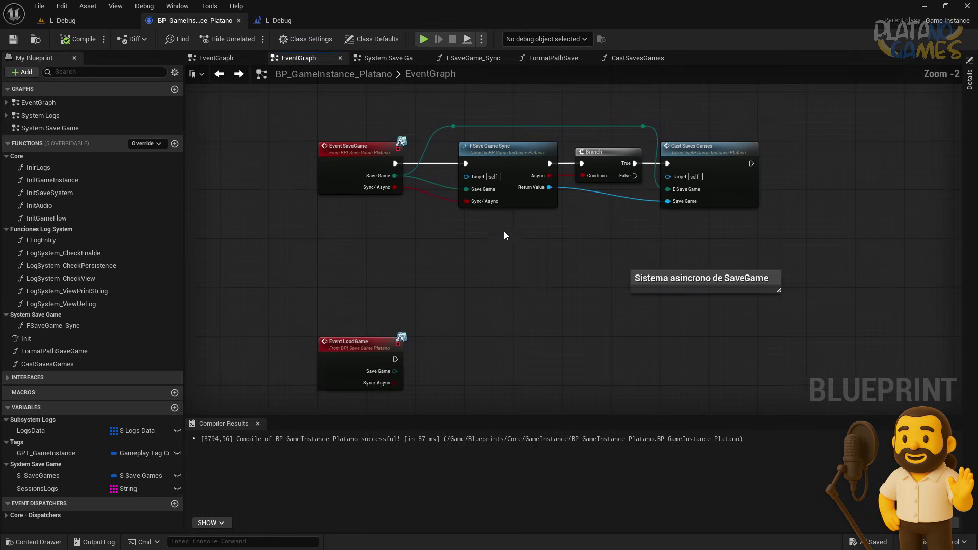
Inspect the CastSavesGames and FSaveGame_Sync function graphs from the Event SaveGame chain
{"action": "scroll", "coordinate": [503, 236], "scroll_direction": "up", "scroll_amount": 2}
{"action": "mouse_move", "coordinate": [458, 261]}
{"action": "right_mouse_down"}
{"action": "mouse_move", "coordinate": [428, 307]}
{"action": "mouse_move", "coordinate": [527, 141]}
{"action": "right_mouse_up"}
{"action": "left_click_drag", "start_coordinate": [712, 234], "coordinate": [207, 232]}
{"action": "right_click_drag", "start_coordinate": [207, 232], "coordinate": [209, 331]}
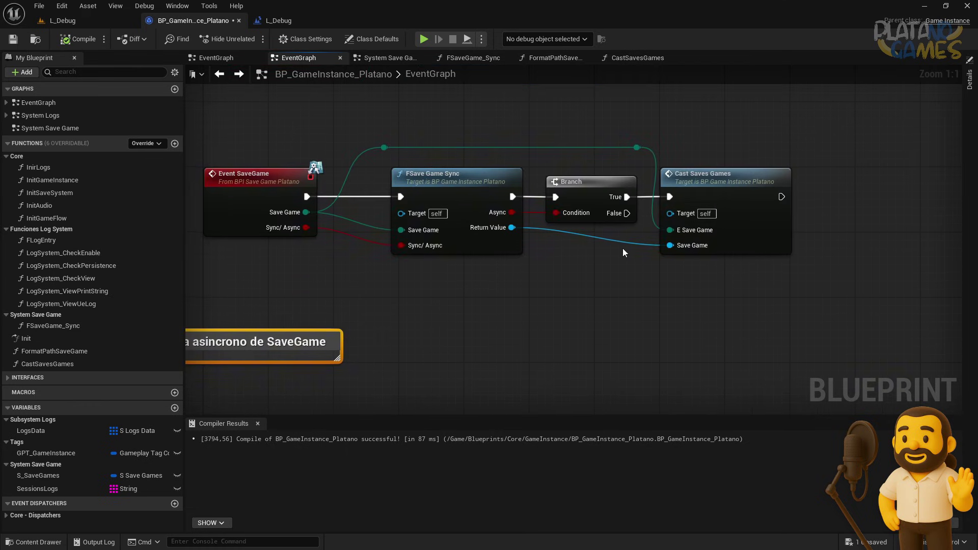
{"action": "double_click", "coordinate": [716, 178]}
{"action": "left_click_drag", "start_coordinate": [406, 127], "coordinate": [793, 377]}
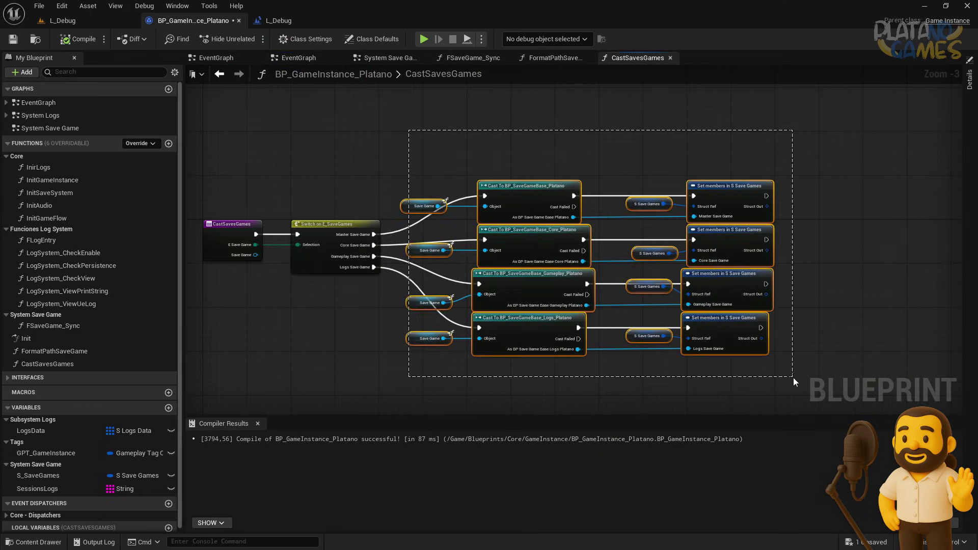
{"action": "left_click", "coordinate": [219, 74]}
{"action": "double_click", "coordinate": [446, 206]}
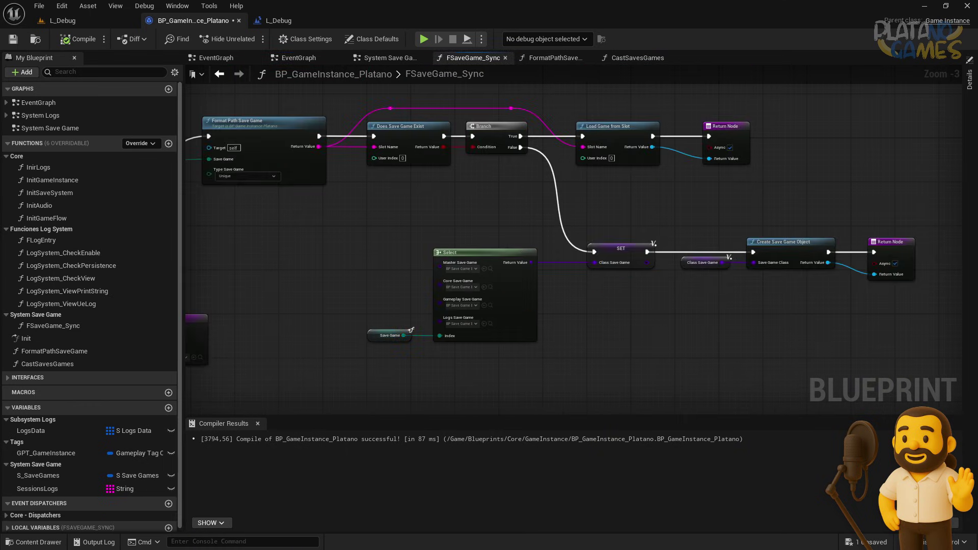
{"action": "left_click", "coordinate": [220, 74]}
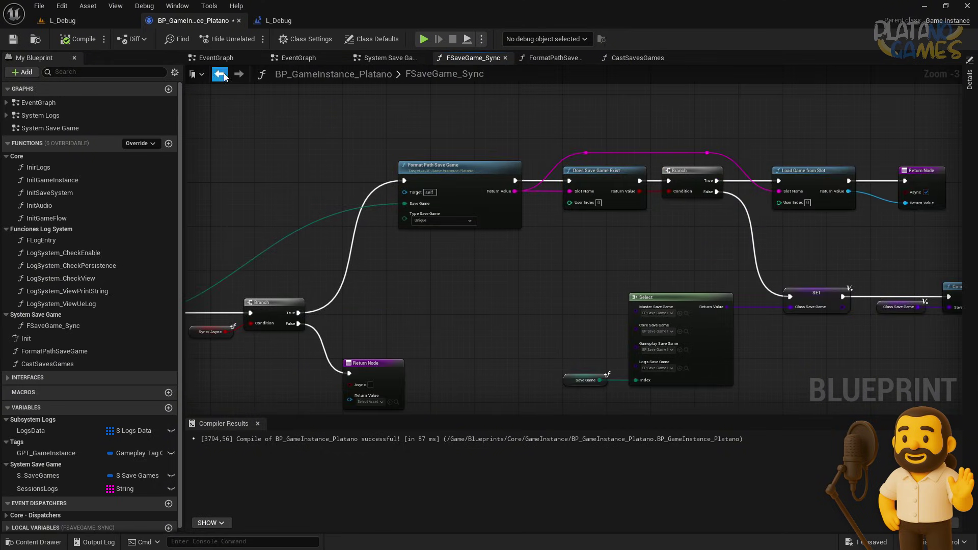
{"action": "left_click", "coordinate": [224, 76]}
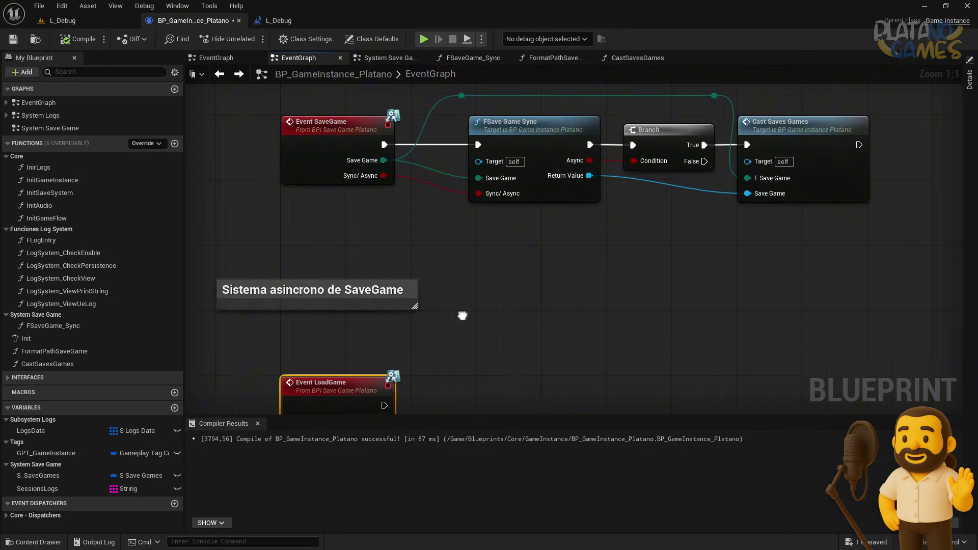
Move the FSave Game Sync chain from Event SaveGame to Event LoadGame, routing Save Game via reroute
{"action": "left_click", "coordinate": [384, 175], "text": "alt"}
{"action": "left_click", "coordinate": [383, 160], "text": "alt"}
{"action": "left_click_drag", "start_coordinate": [942, 298], "coordinate": [443, 106]}
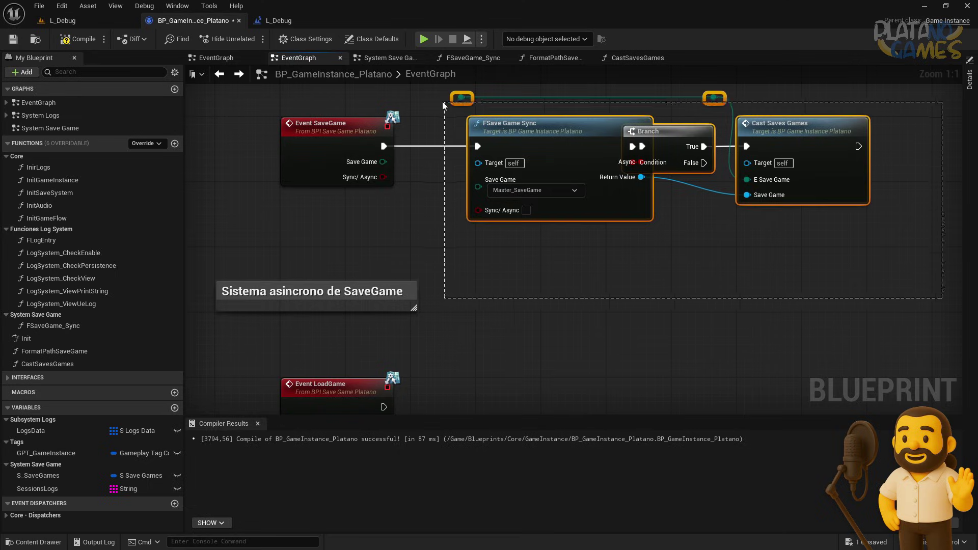
{"action": "left_click_drag", "start_coordinate": [607, 99], "coordinate": [608, 342]}
{"action": "left_click", "coordinate": [416, 104], "text": "alt"}
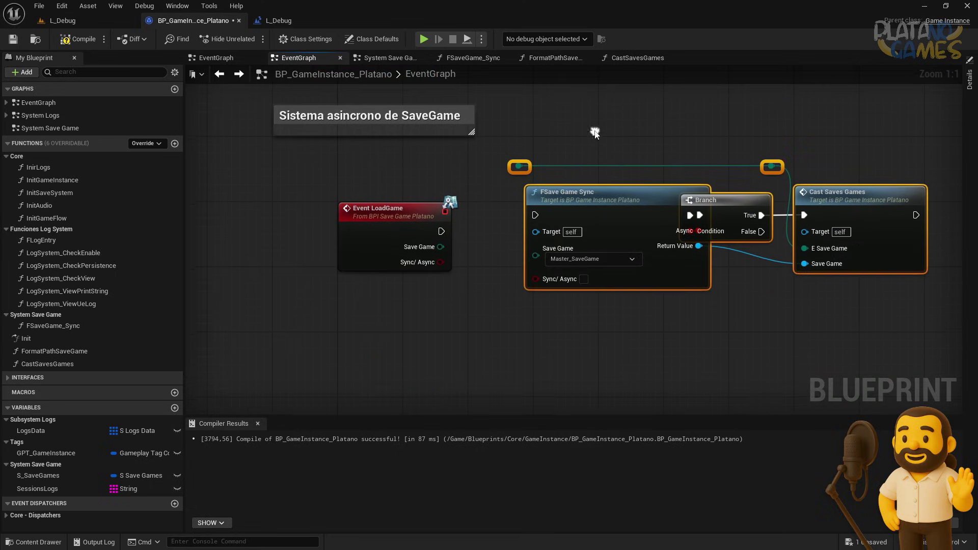
{"action": "left_click_drag", "start_coordinate": [441, 231], "coordinate": [543, 215]}
{"action": "left_click_drag", "start_coordinate": [439, 247], "coordinate": [536, 254]}
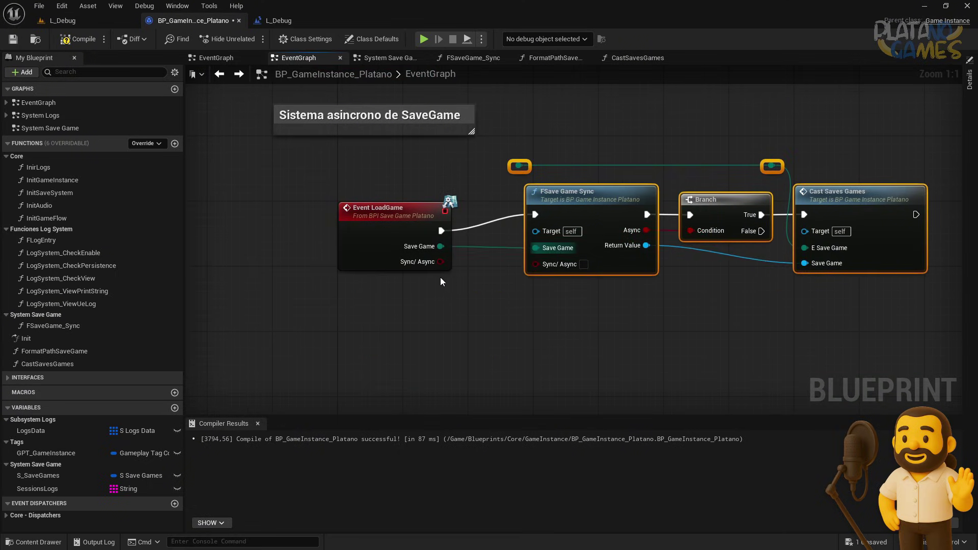
{"action": "mouse_move", "coordinate": [440, 262]}
{"action": "left_mouse_down"}
{"action": "mouse_move", "coordinate": [535, 278]}
{"action": "mouse_move", "coordinate": [515, 170]}
{"action": "left_mouse_up"}
{"action": "right_click_drag", "start_coordinate": [516, 170], "coordinate": [419, 186]}
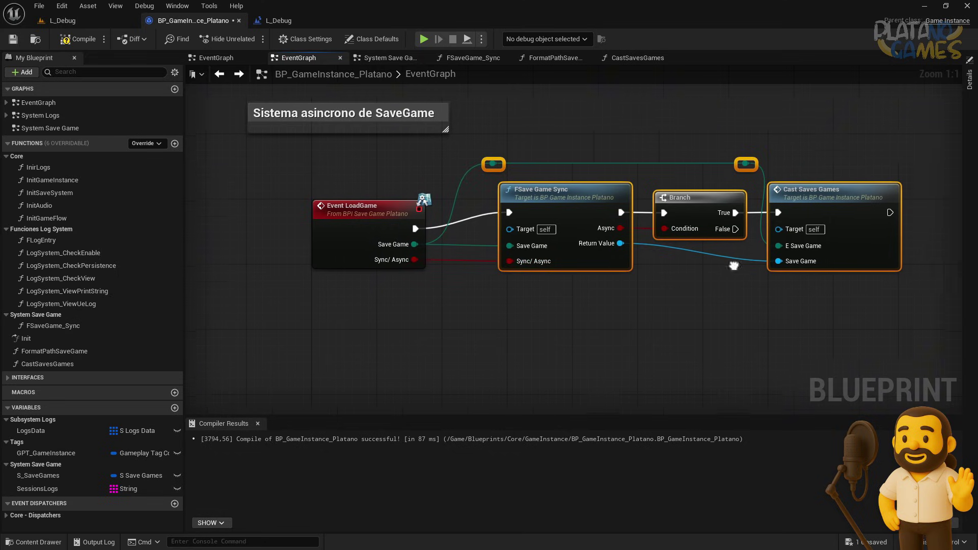
{"action": "left_click", "coordinate": [422, 189]}
Save and compile the blueprint, then select the 'Sistema asincrono de SaveGame' comment
{"action": "scroll", "coordinate": [422, 189], "scroll_direction": "down", "scroll_amount": 1}
{"action": "scroll", "coordinate": [422, 194], "scroll_direction": "down", "scroll_amount": 1}
{"action": "right_click_drag", "start_coordinate": [243, 86], "coordinate": [225, 167]}
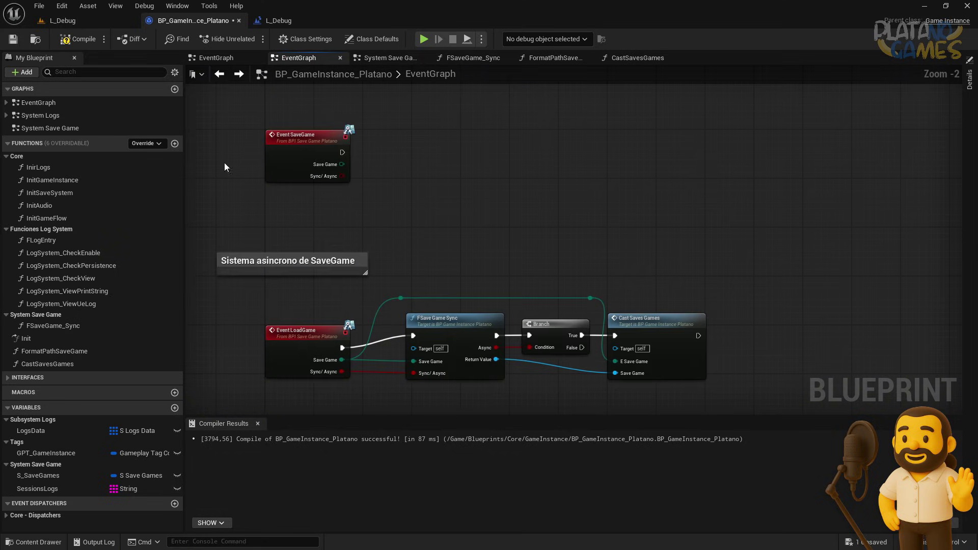
{"action": "key", "text": "ctrl+s"}
{"action": "scroll", "coordinate": [441, 181], "scroll_direction": "down", "scroll_amount": 1}
{"action": "left_click", "coordinate": [405, 174]}
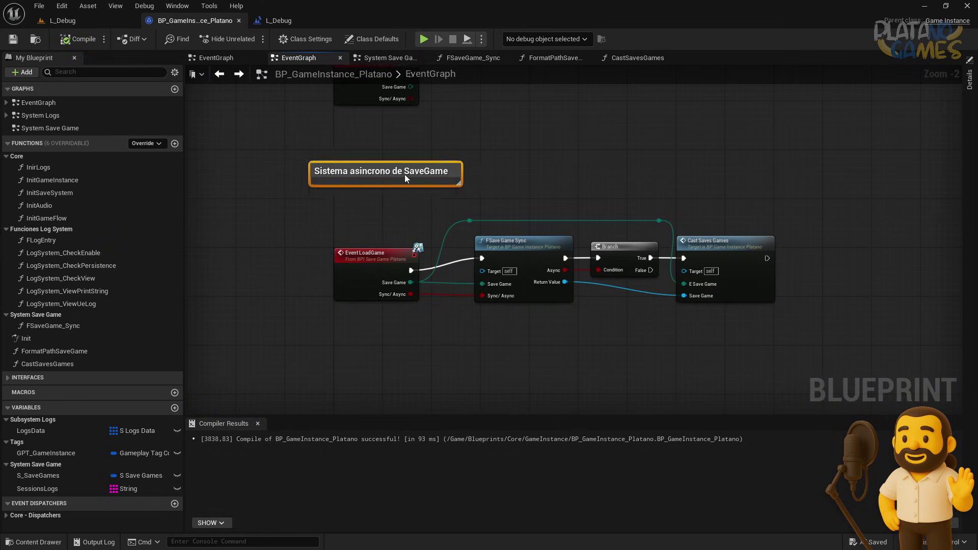
{"action": "scroll", "coordinate": [513, 182], "scroll_direction": "up", "scroll_amount": 2}
{"action": "scroll", "coordinate": [514, 187], "scroll_direction": "up", "scroll_amount": 1}
Review the FSaveGame_Sync function's Does Save Game Exist check and load branch
{"action": "double_click", "coordinate": [506, 239]}
{"action": "scroll", "coordinate": [458, 224], "scroll_direction": "down", "scroll_amount": 4}
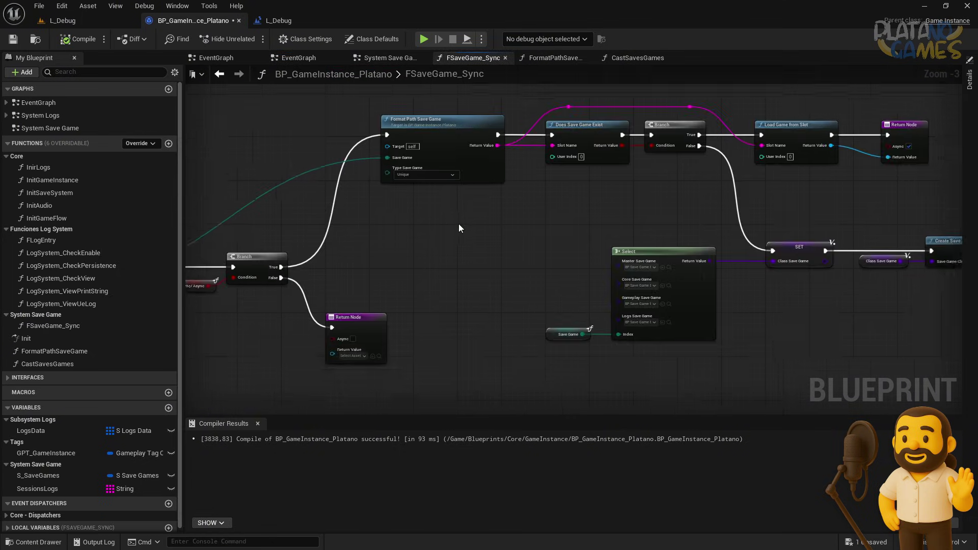
{"action": "left_click_drag", "start_coordinate": [363, 141], "coordinate": [452, 219]}
{"action": "scroll", "coordinate": [520, 234], "scroll_direction": "up", "scroll_amount": 4}
{"action": "left_click_drag", "start_coordinate": [527, 232], "coordinate": [571, 106]}
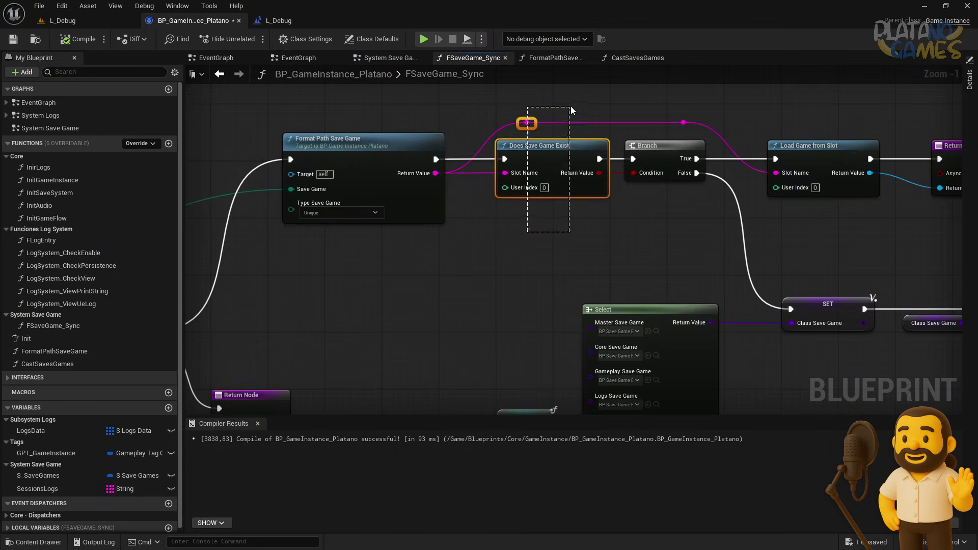
{"action": "right_click_drag", "start_coordinate": [627, 191], "coordinate": [408, 224]}
{"action": "scroll", "coordinate": [407, 224], "scroll_direction": "down", "scroll_amount": 1}
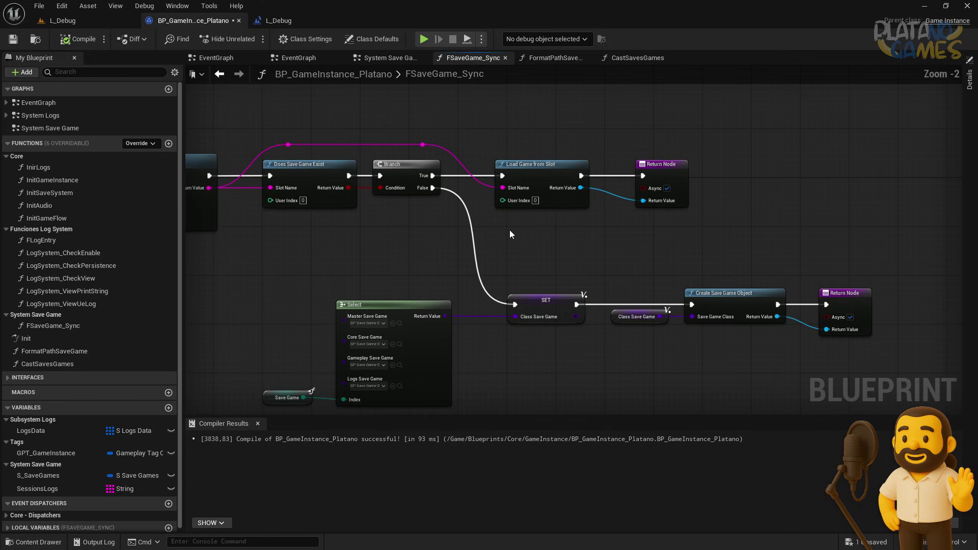
{"action": "left_click_drag", "start_coordinate": [509, 231], "coordinate": [619, 145]}
Review the CastSavesGames cast, set and reroute nodes, then return to the EventGraph
{"action": "left_click", "coordinate": [221, 77]}
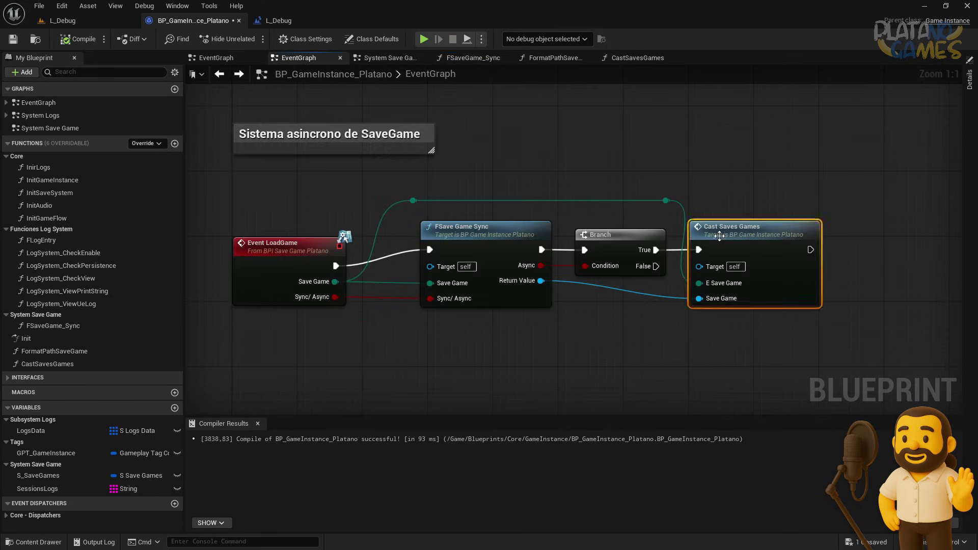
{"action": "double_click", "coordinate": [717, 234]}
{"action": "mouse_move", "coordinate": [392, 158]}
{"action": "left_mouse_down"}
{"action": "mouse_move", "coordinate": [797, 386]}
{"action": "mouse_move", "coordinate": [387, 141]}
{"action": "left_mouse_up"}
{"action": "left_click", "coordinate": [222, 75]}
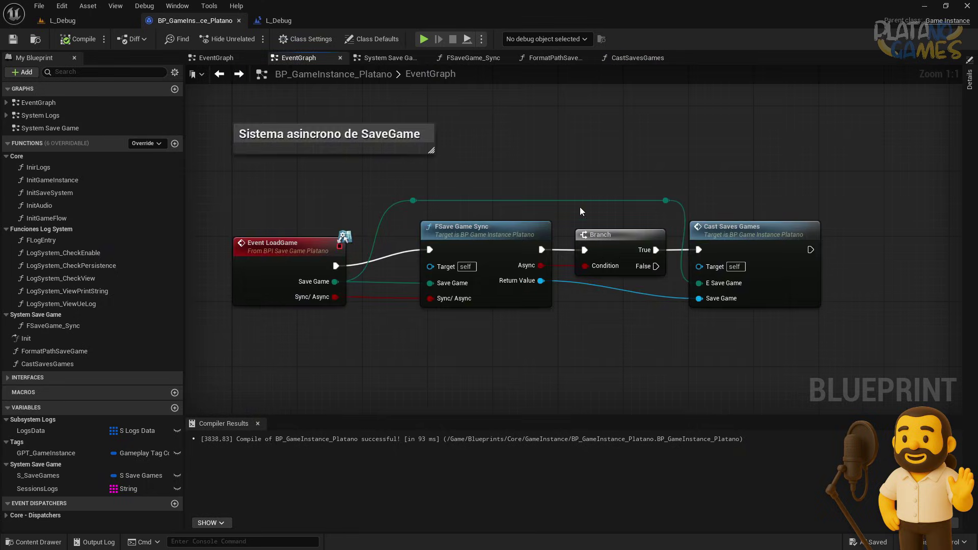
{"action": "left_click", "coordinate": [236, 58]}
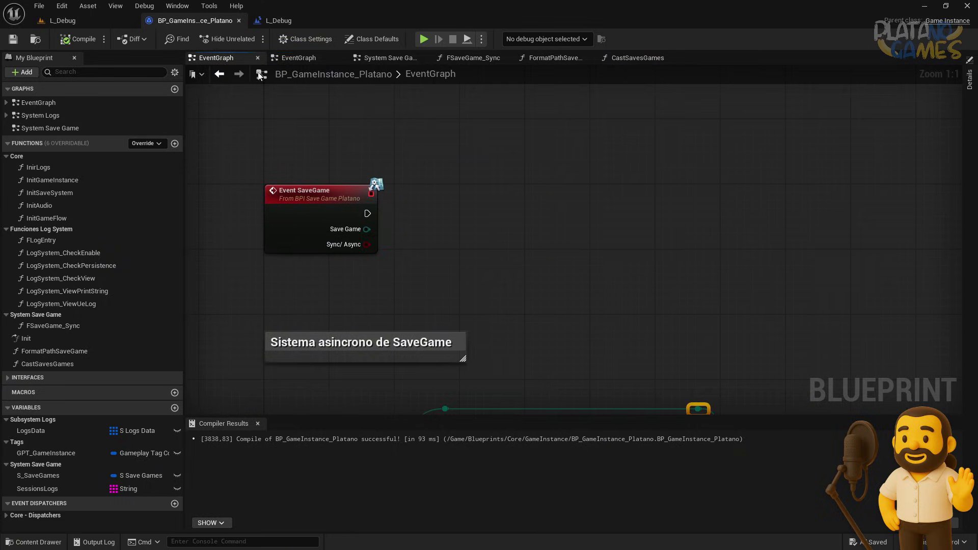
Open InitSaveSystem and make room beside Call On Init Save System for new nodes
{"action": "double_click", "coordinate": [51, 194]}
{"action": "left_click_drag", "start_coordinate": [664, 235], "coordinate": [906, 226]}
{"action": "scroll", "coordinate": [61, 412], "scroll_direction": "down", "scroll_amount": 1}
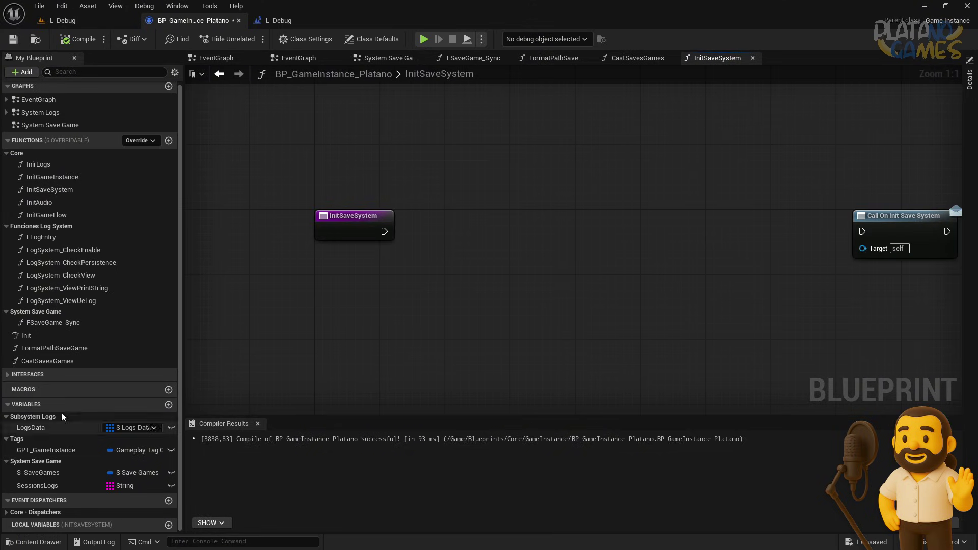
{"action": "right_click", "coordinate": [421, 258]}
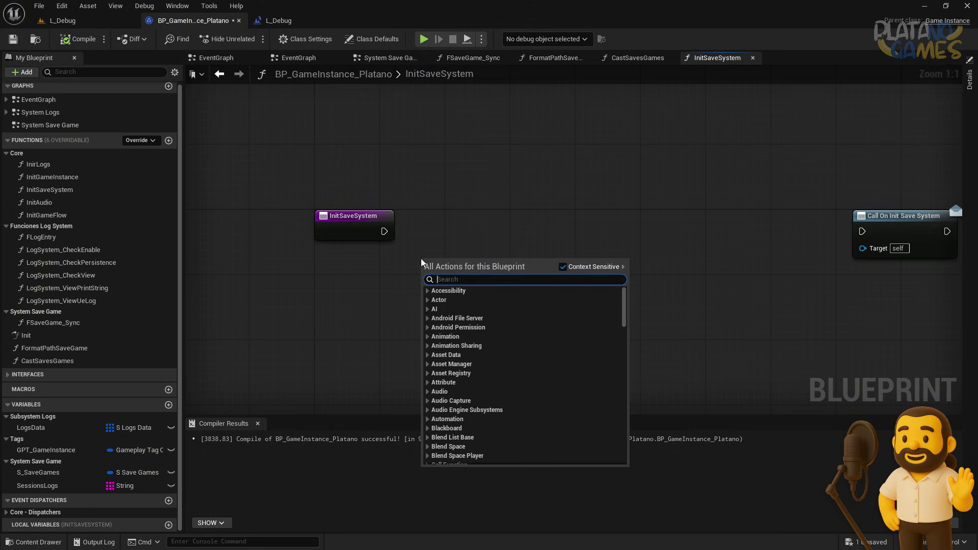
{"action": "type", "text": "load save"}
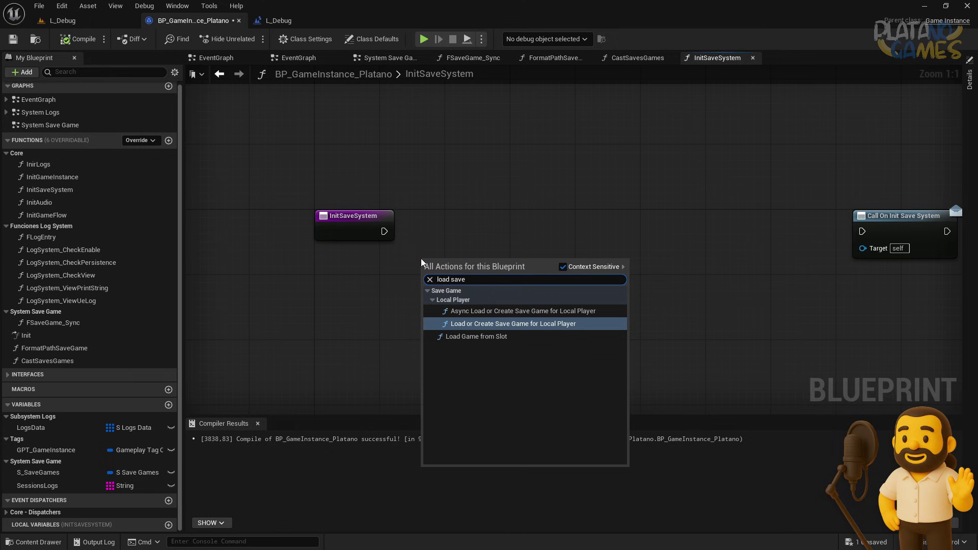
{"action": "key", "text": "BackSpace"}
{"action": "key", "text": "BackSpace"}
{"action": "key", "text": "BackSpace"}
{"action": "key", "text": "BackSpace"}
{"action": "key", "text": "BackSpace"}
{"action": "key", "text": "BackSpace"}
{"action": "key", "text": "Escape"}
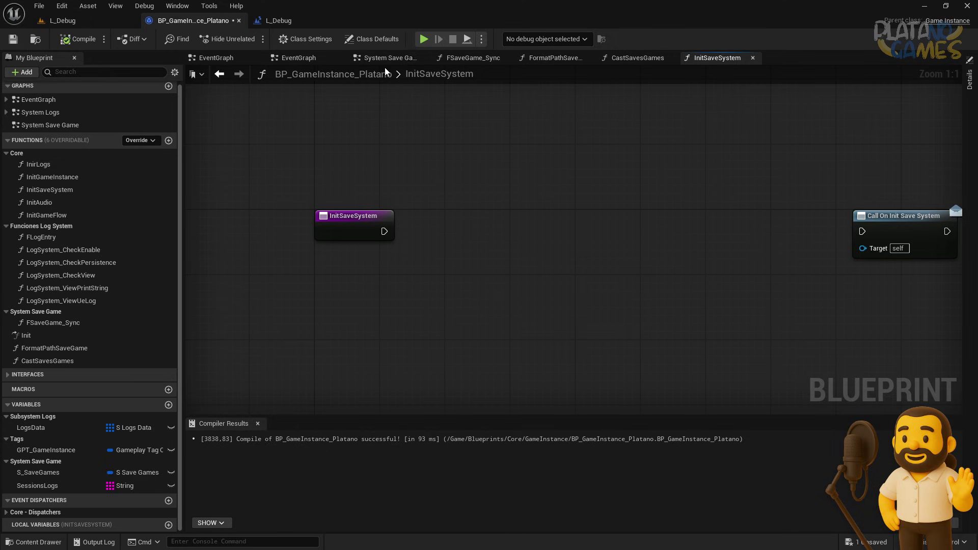
{"action": "left_click", "coordinate": [389, 57]}
{"action": "double_click", "coordinate": [34, 105]}
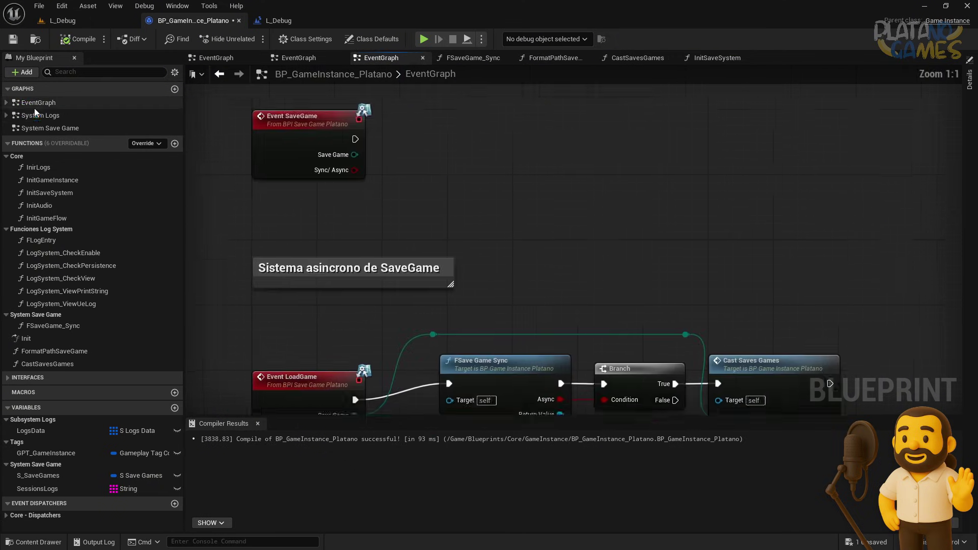
{"action": "left_click", "coordinate": [718, 58]}
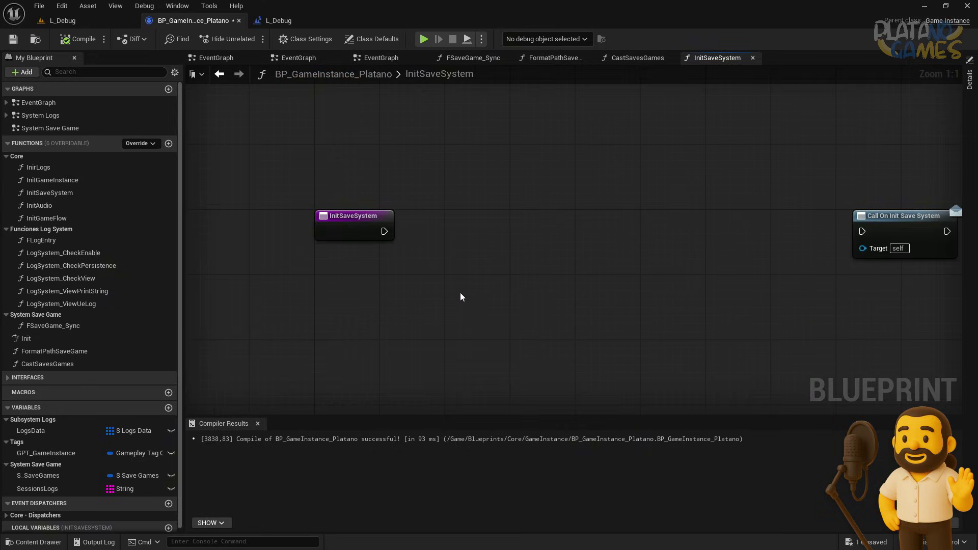
Add a Load Game node wired from the InitSaveSystem entry, with Call On Init Save System moved right
{"action": "right_click", "coordinate": [423, 262]}
{"action": "type", "text": "loa"}
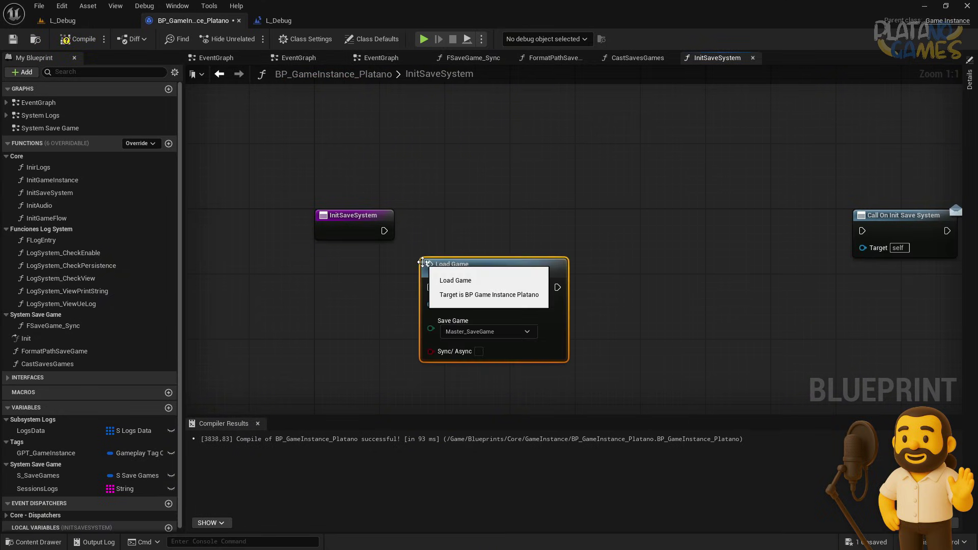
{"action": "left_click", "coordinate": [464, 305]}
{"action": "right_click_drag", "start_coordinate": [443, 295], "coordinate": [291, 285]}
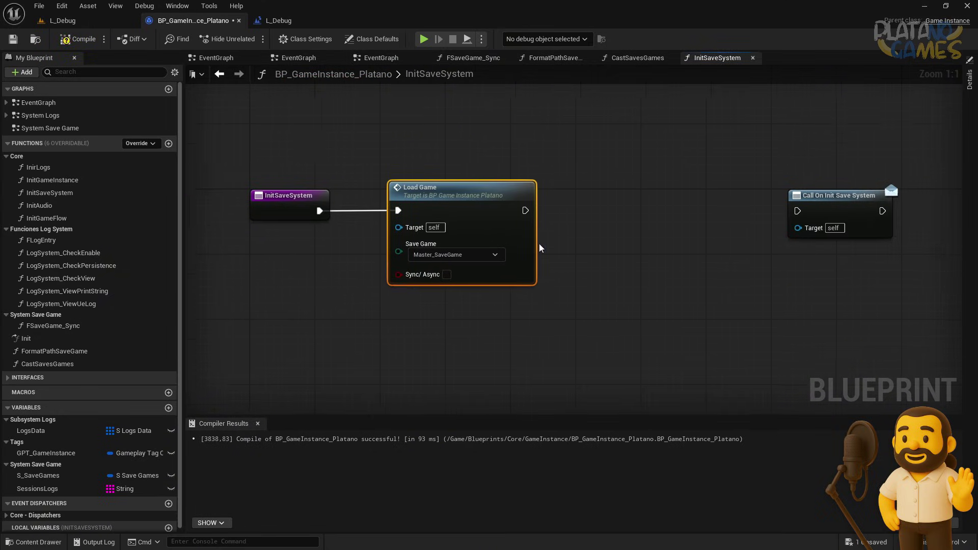
{"action": "key", "text": "ctrl+d"}
{"action": "left_click_drag", "start_coordinate": [459, 247], "coordinate": [490, 223]}
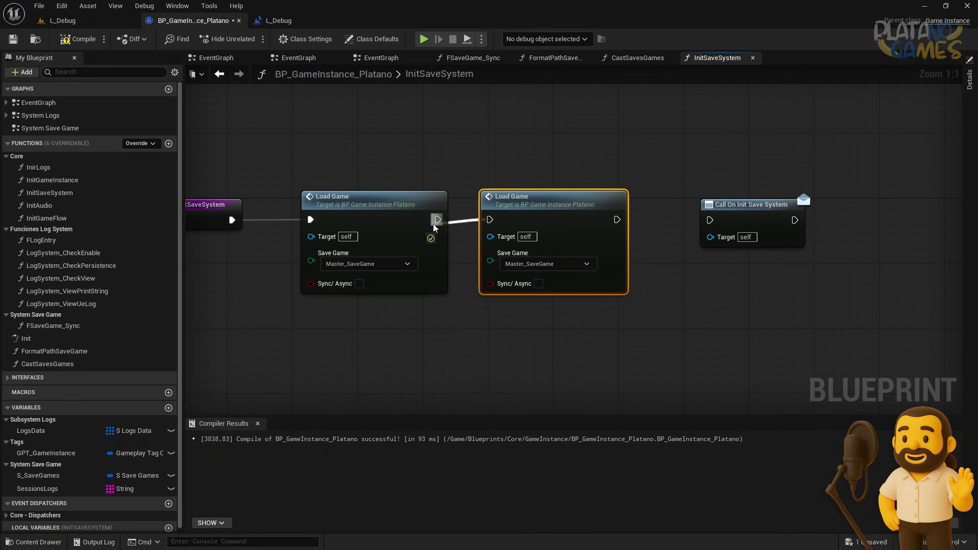
{"action": "key", "text": "Delete"}
{"action": "left_click_drag", "start_coordinate": [754, 204], "coordinate": [873, 204]}
{"action": "right_click_drag", "start_coordinate": [589, 220], "coordinate": [528, 227]}
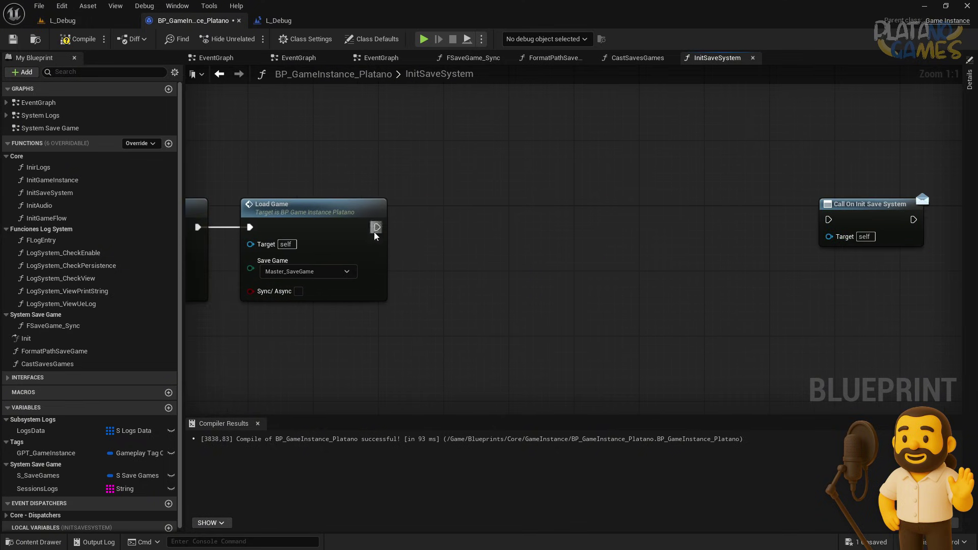
{"action": "right_click_drag", "start_coordinate": [437, 244], "coordinate": [486, 240]}
Copy and paste the Load Game node to build a chain of four Load Game calls
{"action": "left_click", "coordinate": [388, 227]}
{"action": "key", "text": "ctrl+c"}
{"action": "key", "text": "ctrl+v"}
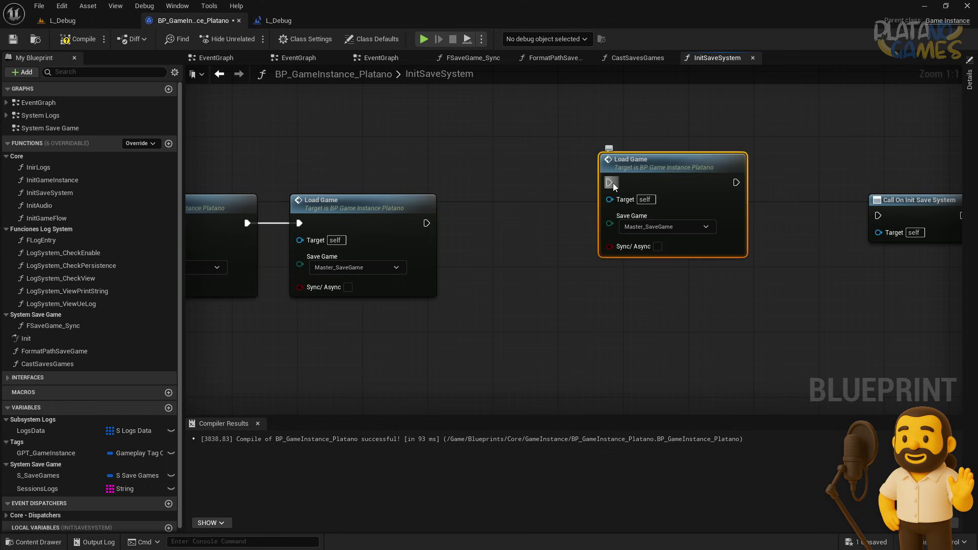
{"action": "left_click_drag", "start_coordinate": [610, 183], "coordinate": [427, 223]}
{"action": "mouse_move", "coordinate": [693, 163]}
{"action": "left_mouse_down"}
{"action": "mouse_move", "coordinate": [531, 213]}
{"action": "mouse_move", "coordinate": [564, 207]}
{"action": "left_mouse_up"}
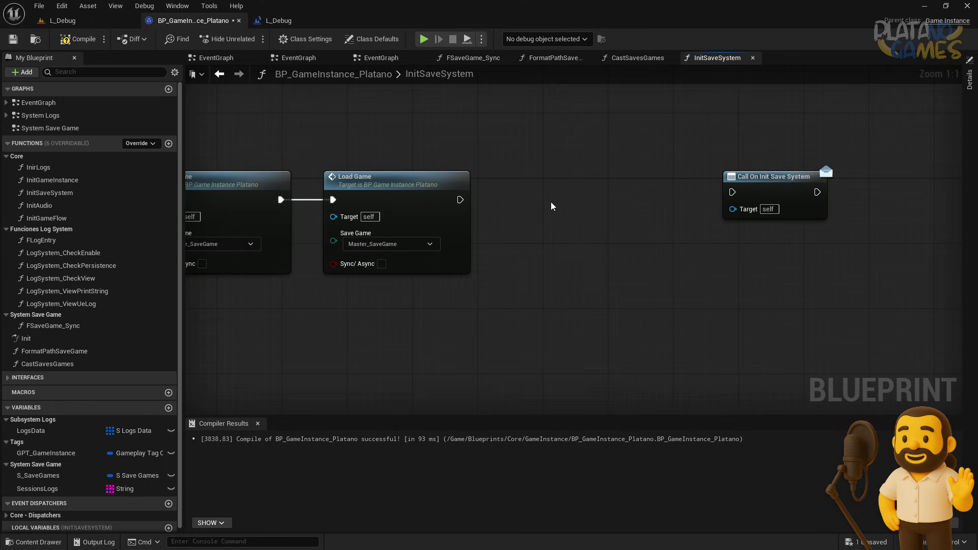
{"action": "key", "text": "ctrl+v"}
{"action": "key", "text": "ctrl+z"}
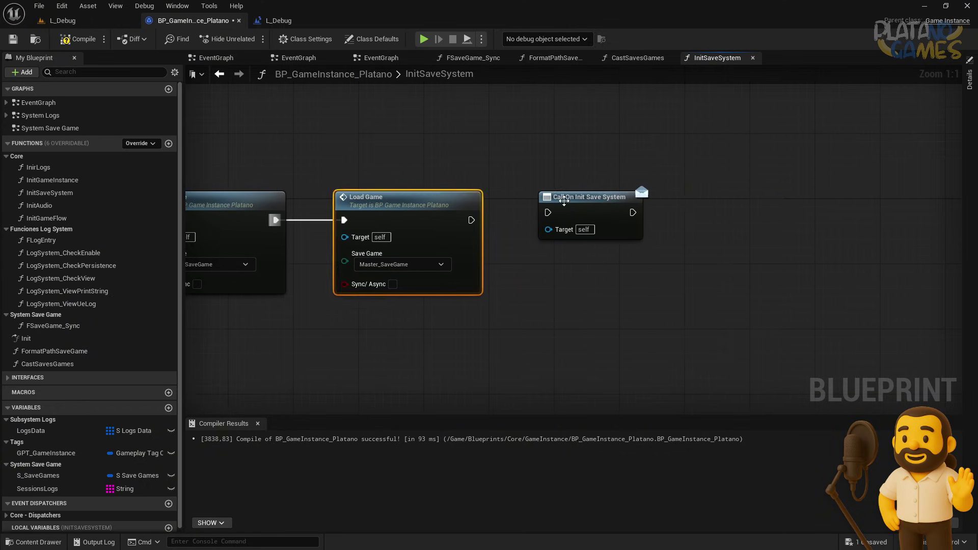
{"action": "left_click_drag", "start_coordinate": [564, 201], "coordinate": [727, 216]}
{"action": "key", "text": "ctrl+v"}
{"action": "mouse_move", "coordinate": [618, 229]}
{"action": "left_mouse_down"}
{"action": "mouse_move", "coordinate": [602, 215]}
{"action": "mouse_move", "coordinate": [471, 222]}
{"action": "left_mouse_up"}
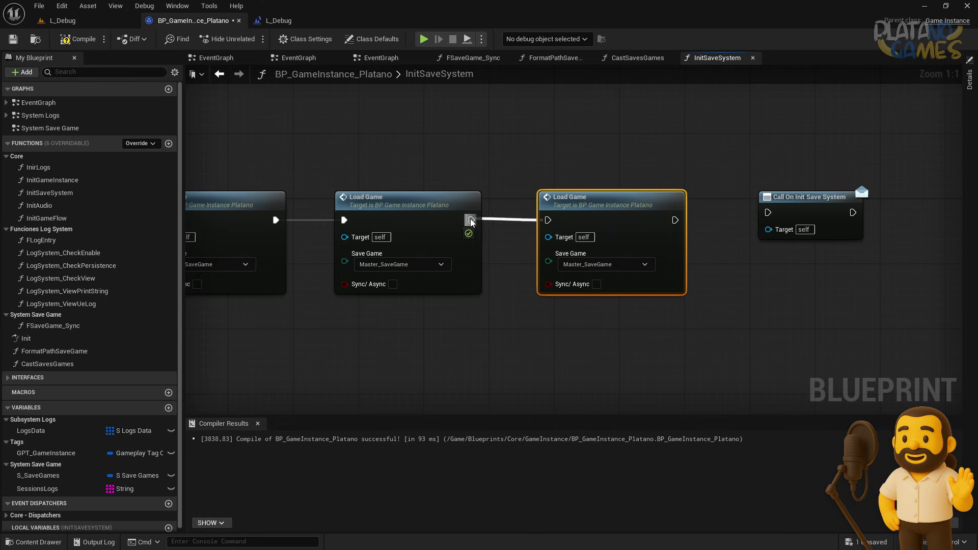
{"action": "left_click", "coordinate": [777, 194]}
{"action": "right_click_drag", "start_coordinate": [601, 260], "coordinate": [864, 238]}
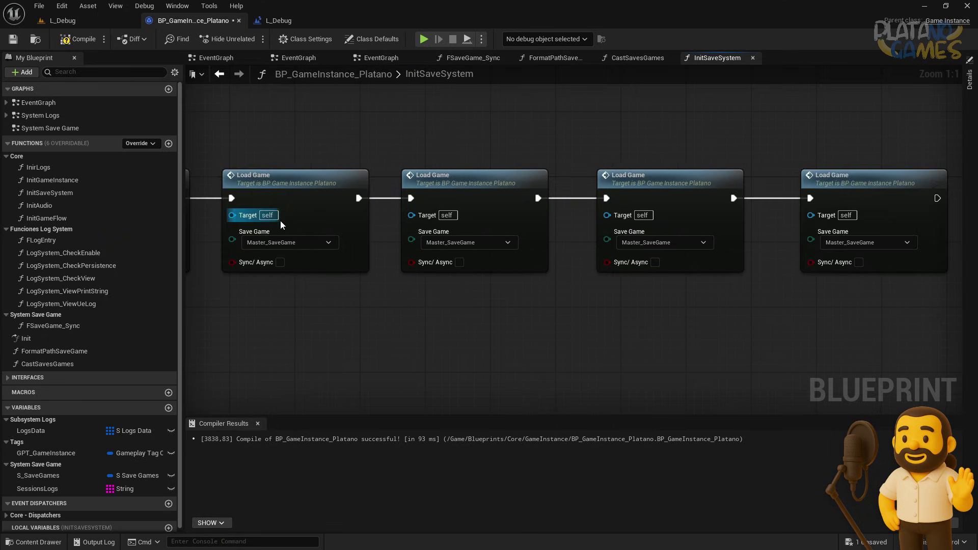
Keep Master on the first Load Game and set the others to Core_SaveGame, Gameplay_SaveGame and Logs_SaveGame
{"action": "left_click", "coordinate": [298, 244]}
{"action": "left_click", "coordinate": [430, 243]}
{"action": "left_click", "coordinate": [443, 267]}
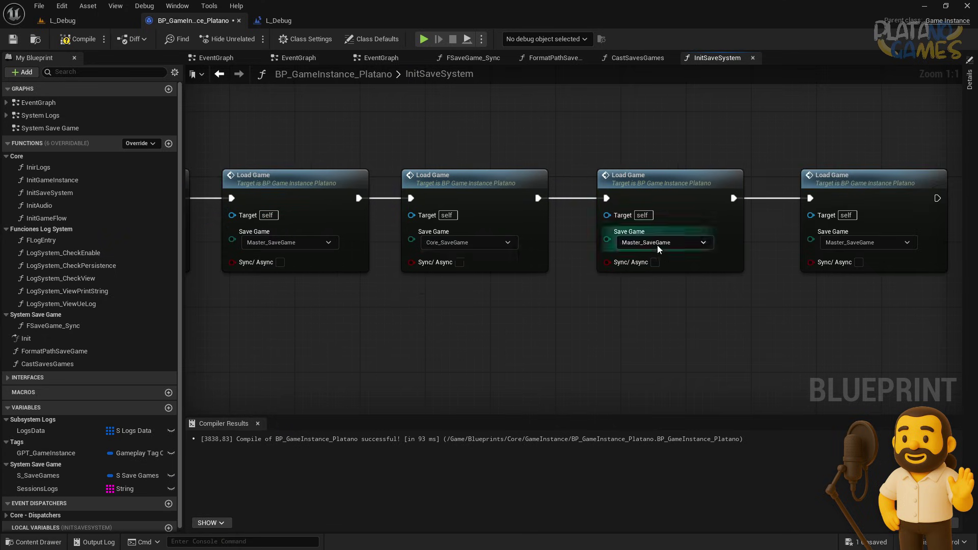
{"action": "left_click", "coordinate": [655, 243]}
{"action": "left_click", "coordinate": [640, 278]}
{"action": "left_click", "coordinate": [866, 242]}
{"action": "left_click", "coordinate": [846, 286]}
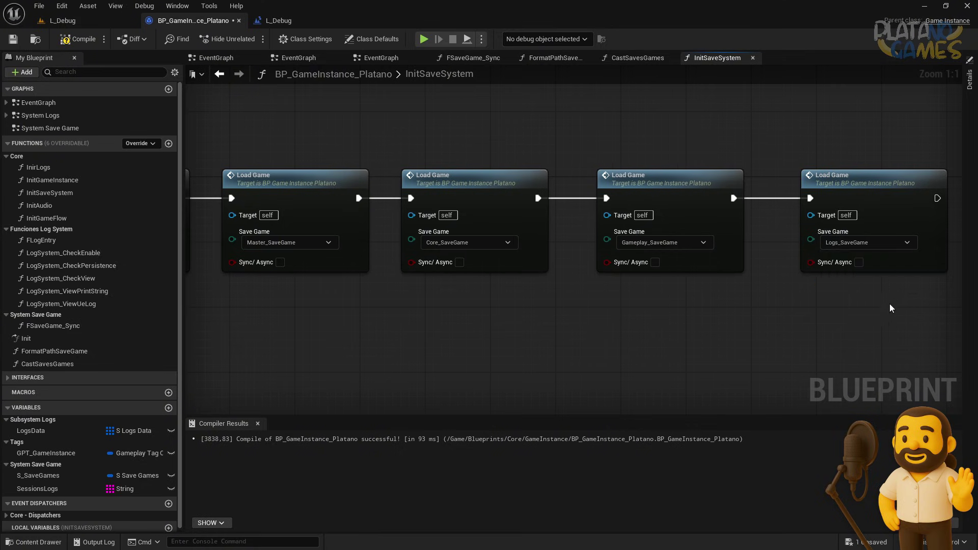
Connect the last Load Game to Call On Init Save System, then compile and save
{"action": "right_click_drag", "start_coordinate": [890, 306], "coordinate": [583, 322]}
{"action": "left_click_drag", "start_coordinate": [723, 207], "coordinate": [629, 214]}
{"action": "scroll", "coordinate": [795, 284], "scroll_direction": "down", "scroll_amount": 3}
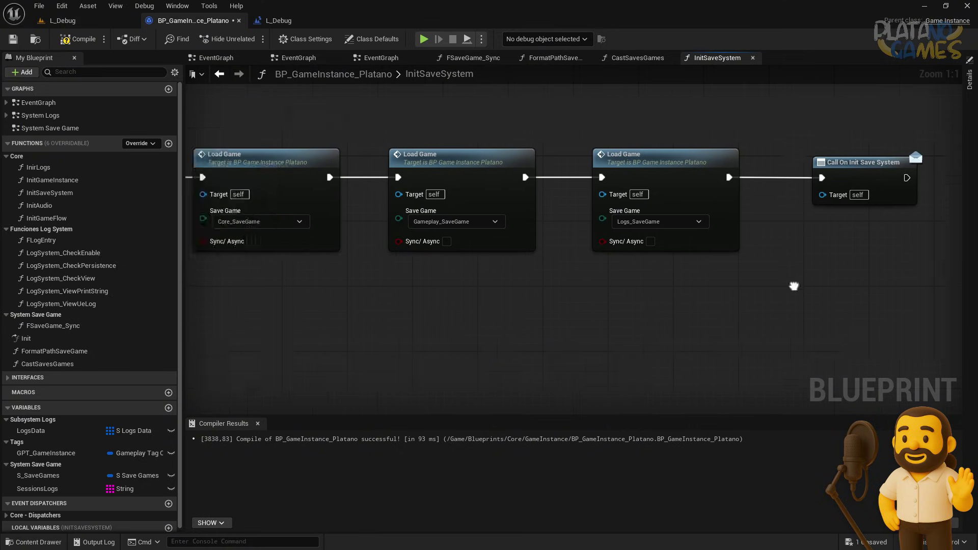
{"action": "right_click_drag", "start_coordinate": [830, 170], "coordinate": [931, 163]}
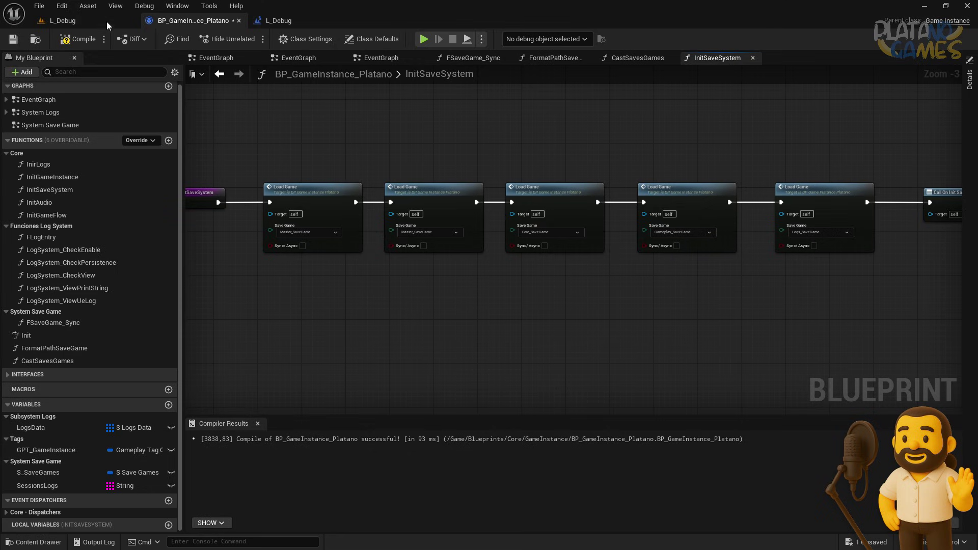
{"action": "left_click", "coordinate": [78, 39]}
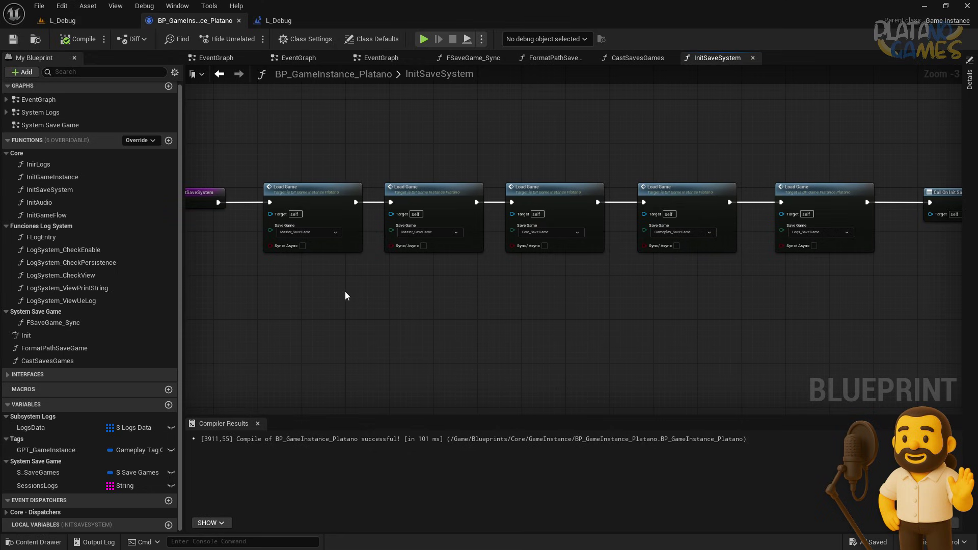
{"action": "right_click_drag", "start_coordinate": [478, 274], "coordinate": [426, 274]}
{"action": "left_click_drag", "start_coordinate": [888, 219], "coordinate": [872, 220]}
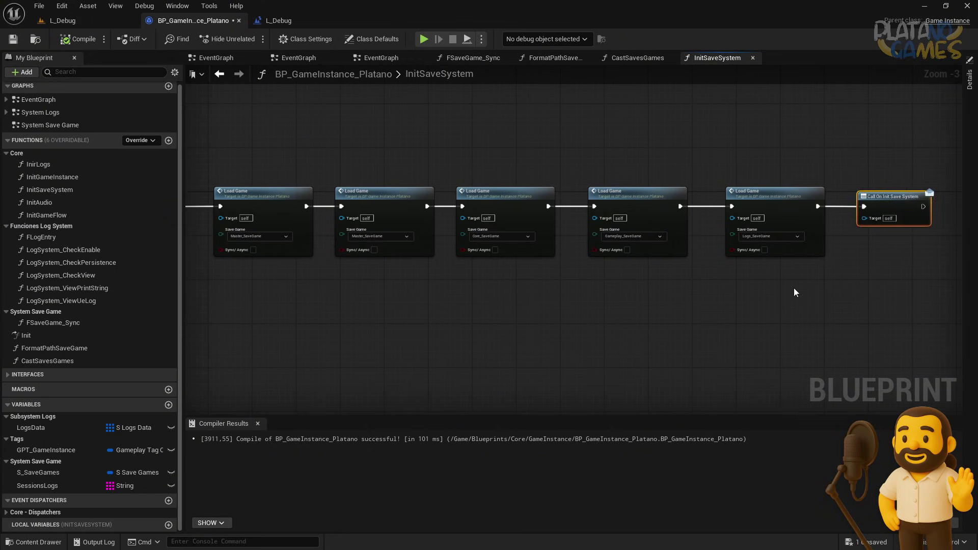
{"action": "right_click_drag", "start_coordinate": [795, 290], "coordinate": [767, 309]}
{"action": "left_click", "coordinate": [13, 40]}
Add an InitSaveGameMaster event dispatcher in the System Save Game category
{"action": "left_click", "coordinate": [638, 58]}
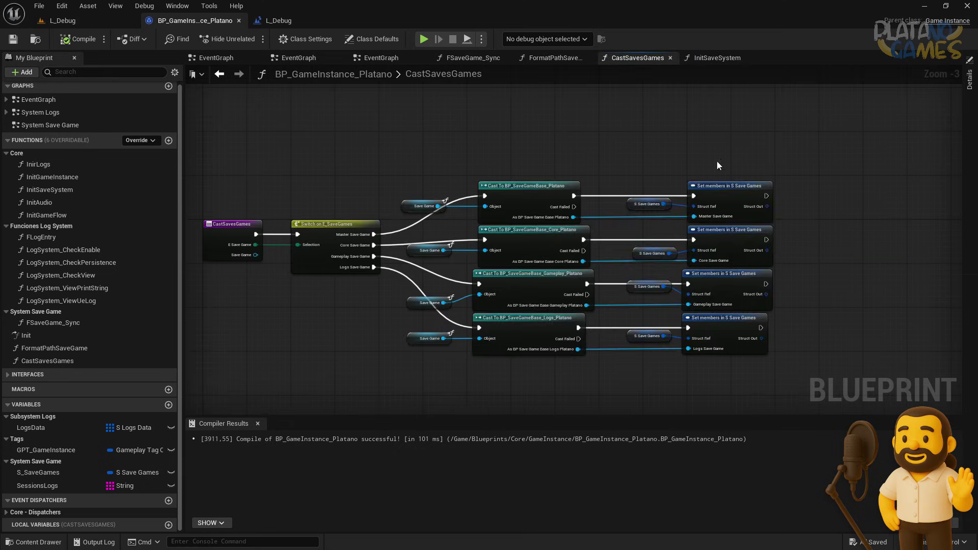
{"action": "scroll", "coordinate": [492, 223], "scroll_direction": "up", "scroll_amount": 3}
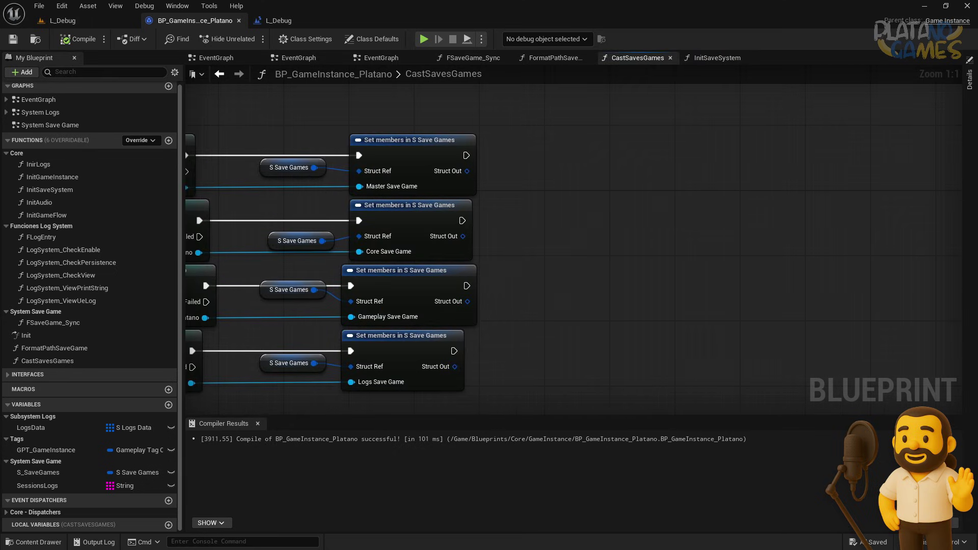
{"action": "left_click", "coordinate": [169, 500]}
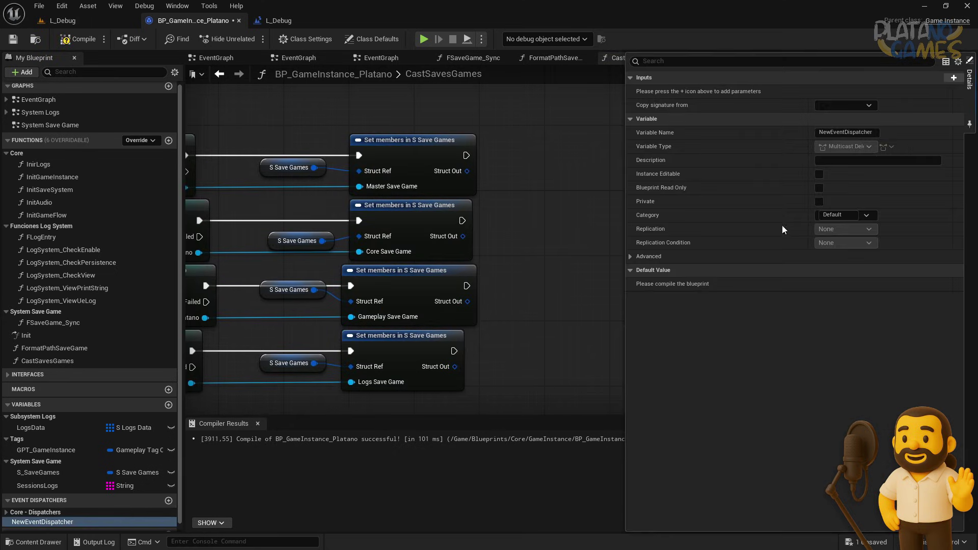
{"action": "left_click", "coordinate": [838, 215]}
{"action": "type", "text": "System"}
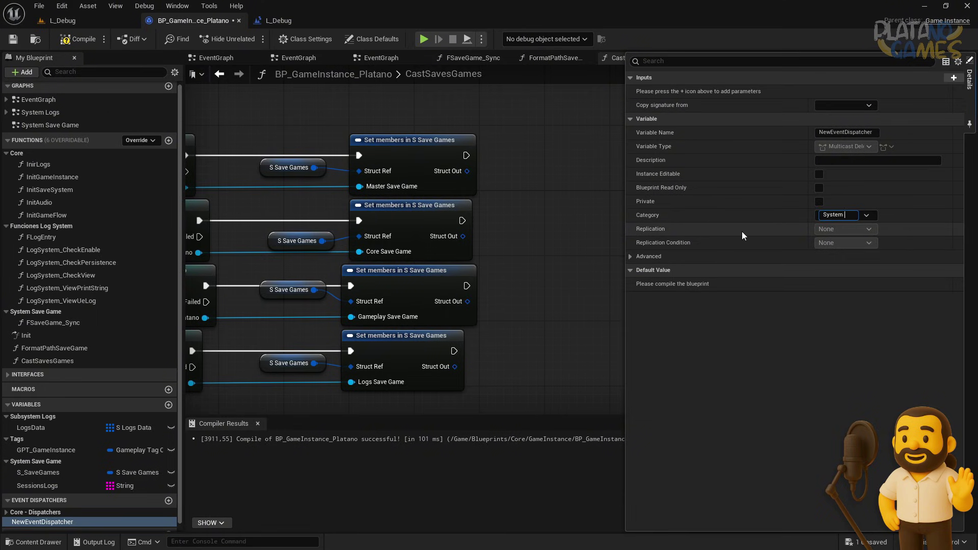
{"action": "type", "text": " Save Game"}
{"action": "key", "text": "Return"}
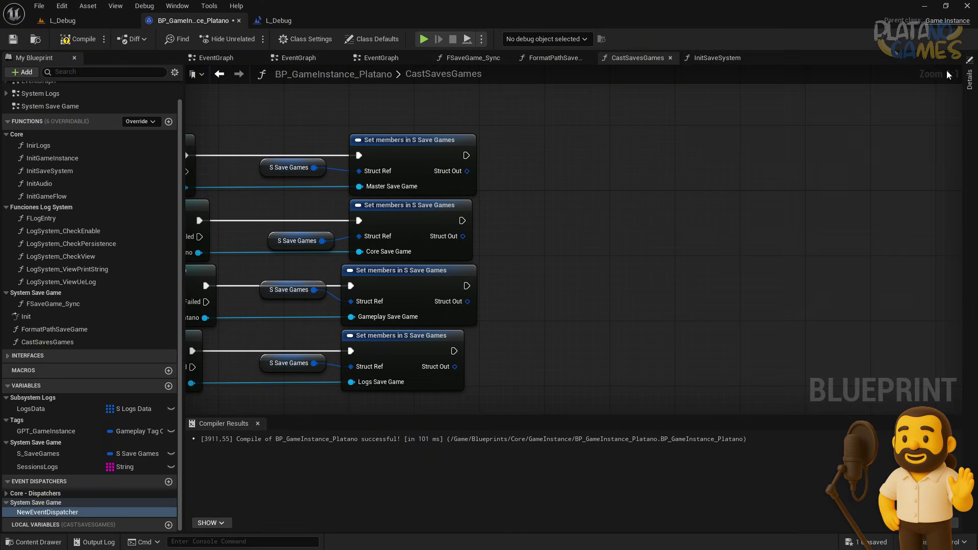
{"action": "left_click", "coordinate": [969, 81]}
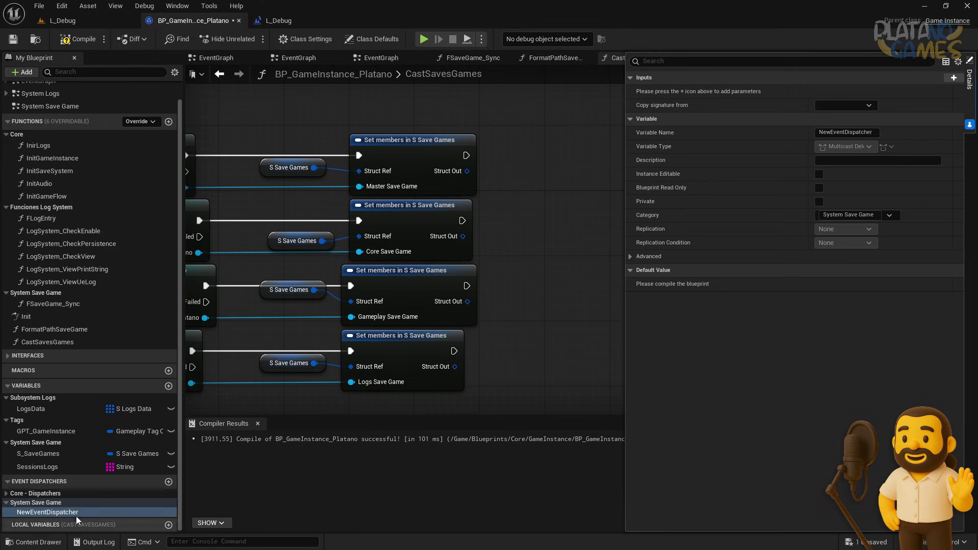
{"action": "left_click", "coordinate": [46, 513]}
{"action": "left_click", "coordinate": [47, 514]}
{"action": "type", "text": "InitSaveGameMast"}
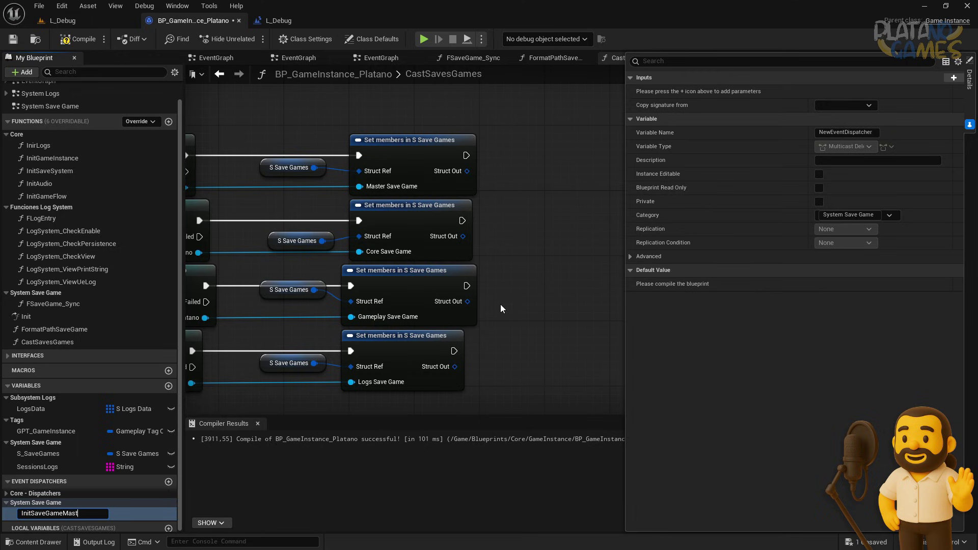
{"action": "type", "text": "er"}
{"action": "key", "text": "Return"}
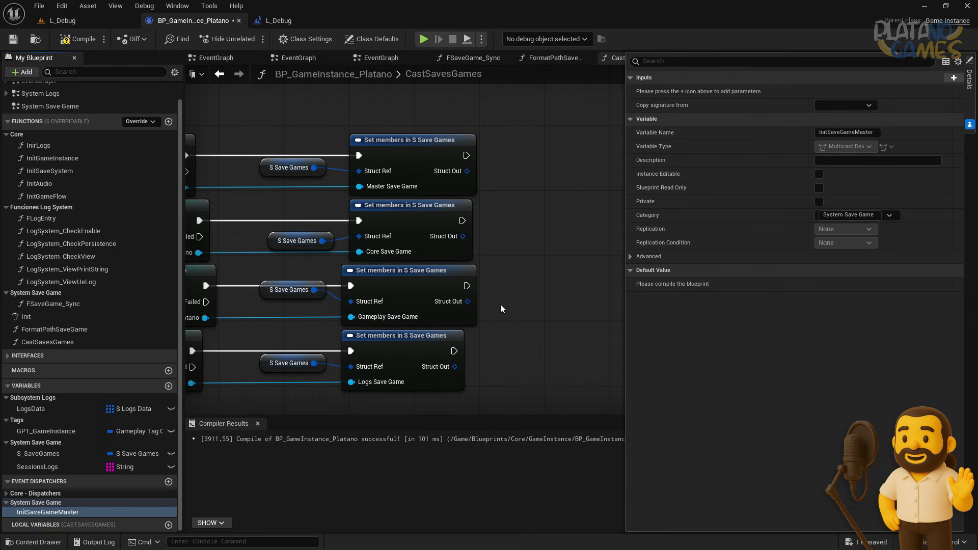
Add InitSaveGameCore, InitSaveGameGameplay and InitSaveGameLogs dispatchers and drop an InitSaveGameCore node into the graph
{"action": "left_click", "coordinate": [169, 482]}
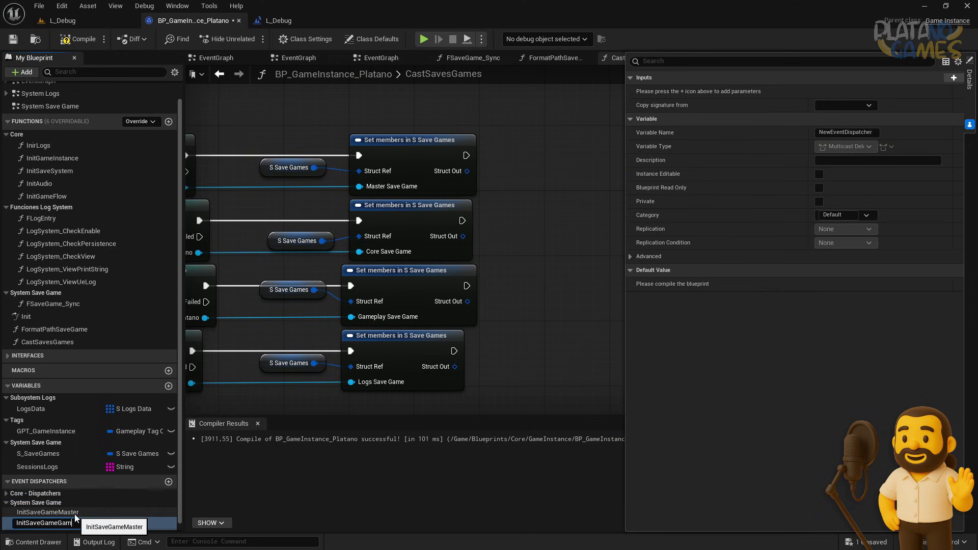
{"action": "type", "text": "Core"}
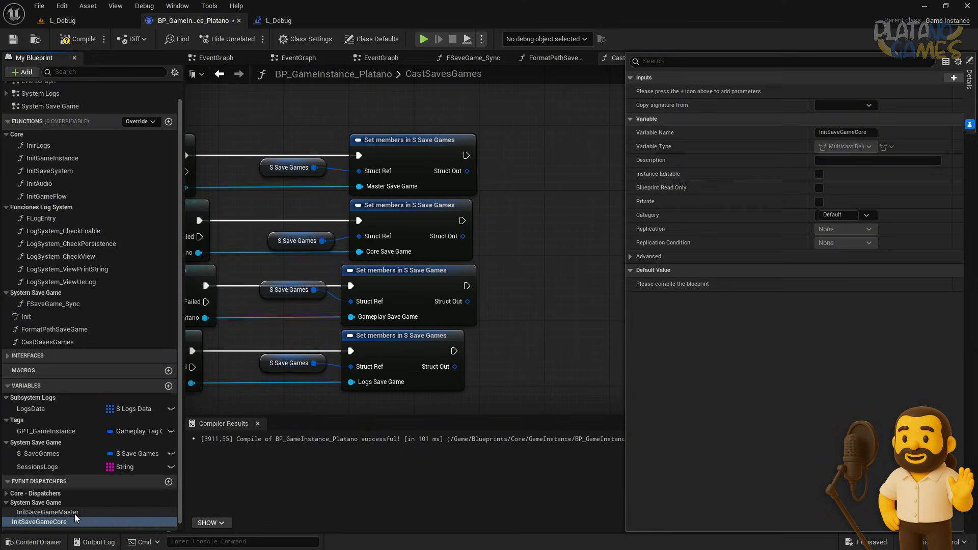
{"action": "key", "text": "Return"}
{"action": "left_click", "coordinate": [168, 472]}
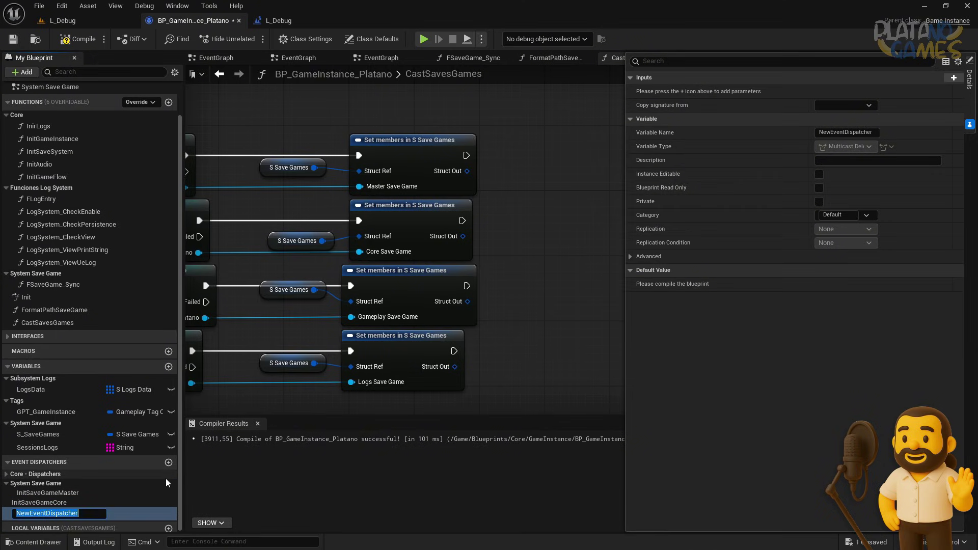
{"action": "type", "text": "InitSaveGame"}
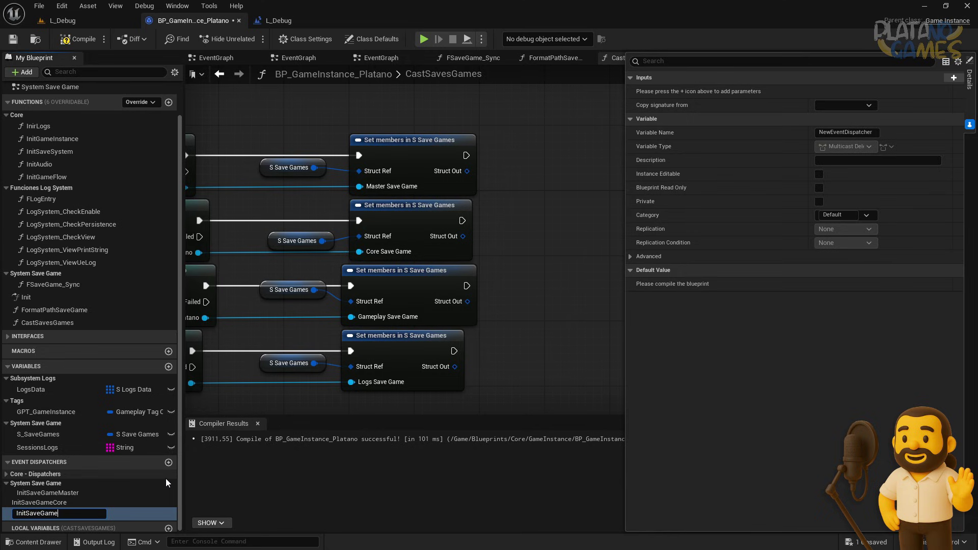
{"action": "type", "text": "Gameplay"}
{"action": "key", "text": "Return"}
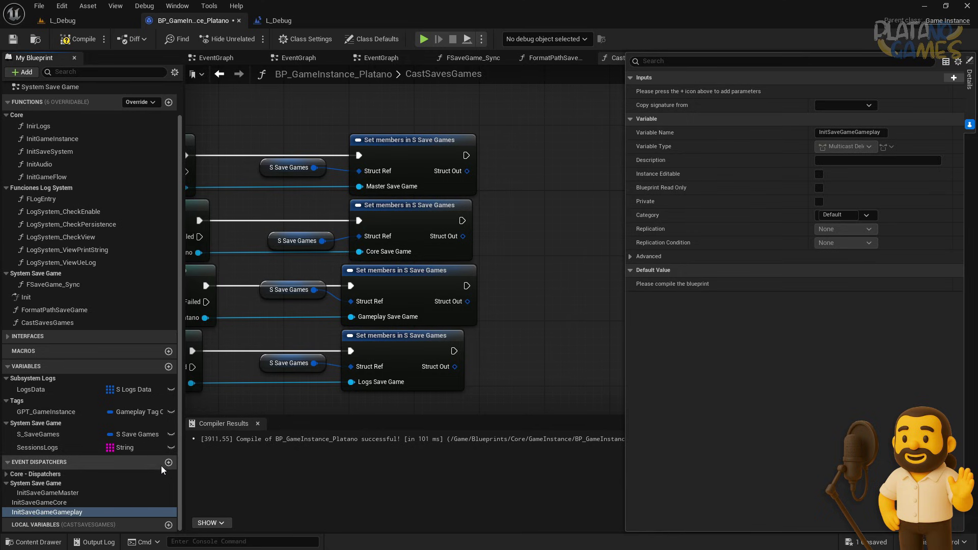
{"action": "left_click", "coordinate": [168, 462]}
{"action": "type", "text": "InitSav"}
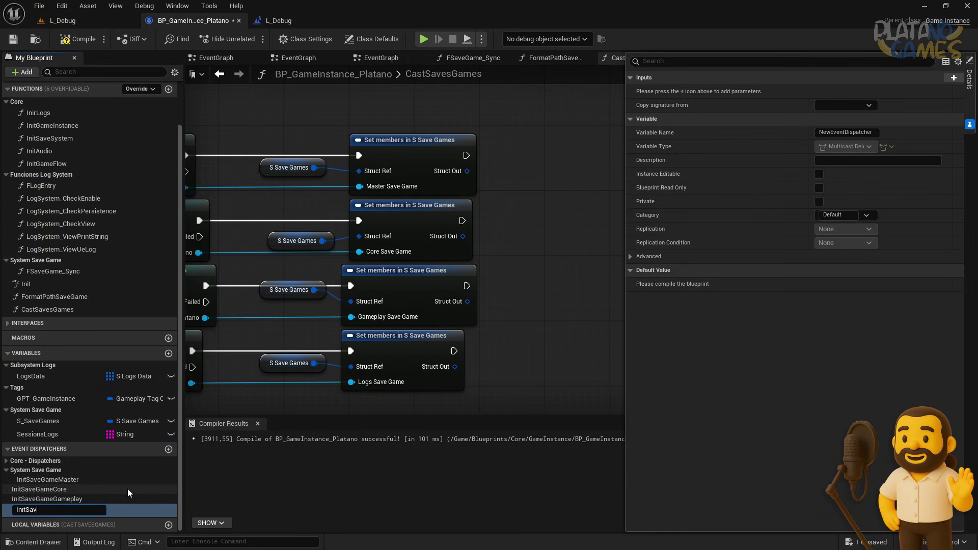
{"action": "type", "text": "eGameLogs"}
{"action": "key", "text": "Return"}
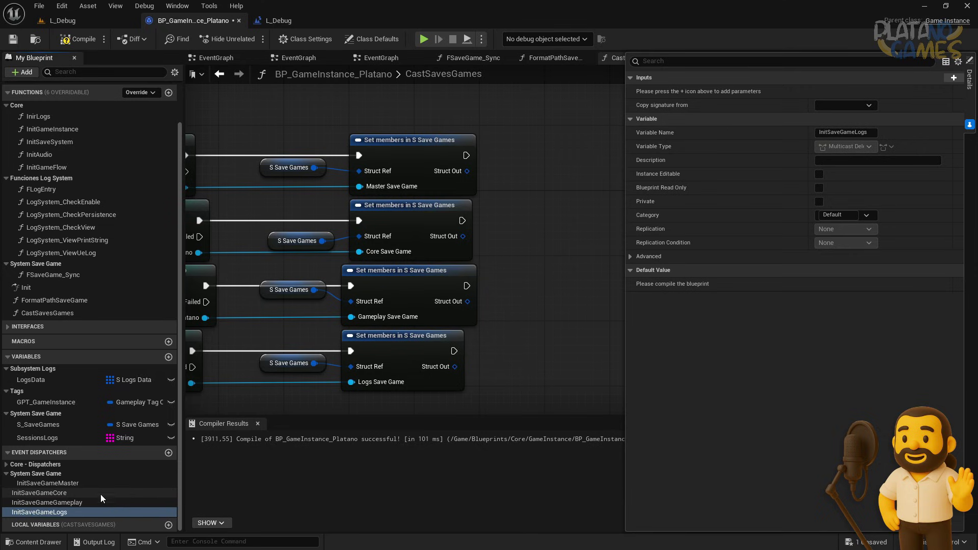
{"action": "left_click_drag", "start_coordinate": [97, 493], "coordinate": [487, 155], "text": "alt"}
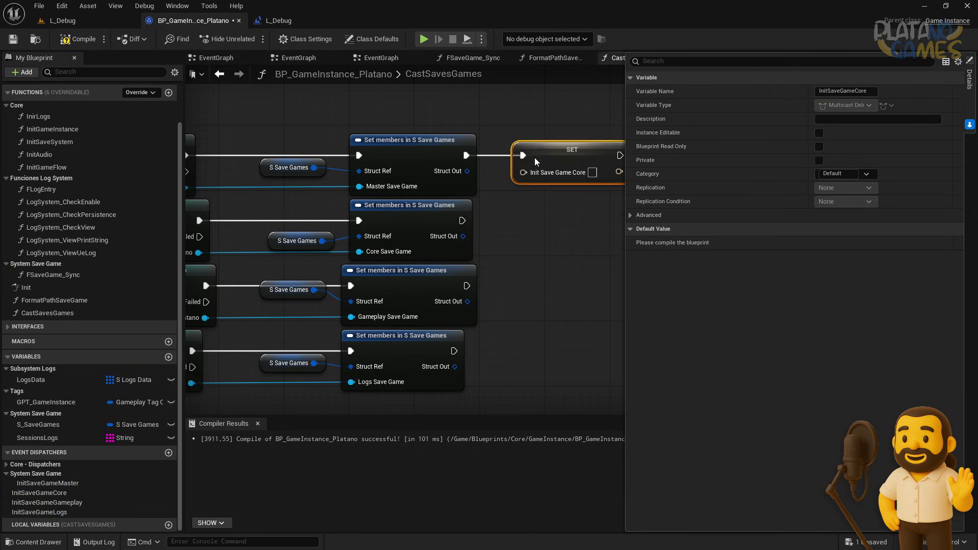
Delete the stray SET node and wire the Master and Core Set members nodes to their dispatcher calls
{"action": "key", "text": "Delete"}
{"action": "mouse_move", "coordinate": [51, 493]}
{"action": "left_mouse_down"}
{"action": "mouse_move", "coordinate": [46, 477]}
{"action": "mouse_move", "coordinate": [41, 496]}
{"action": "mouse_move", "coordinate": [507, 132]}
{"action": "left_mouse_up"}
{"action": "left_click", "coordinate": [524, 149]}
{"action": "left_click_drag", "start_coordinate": [466, 155], "coordinate": [513, 148]}
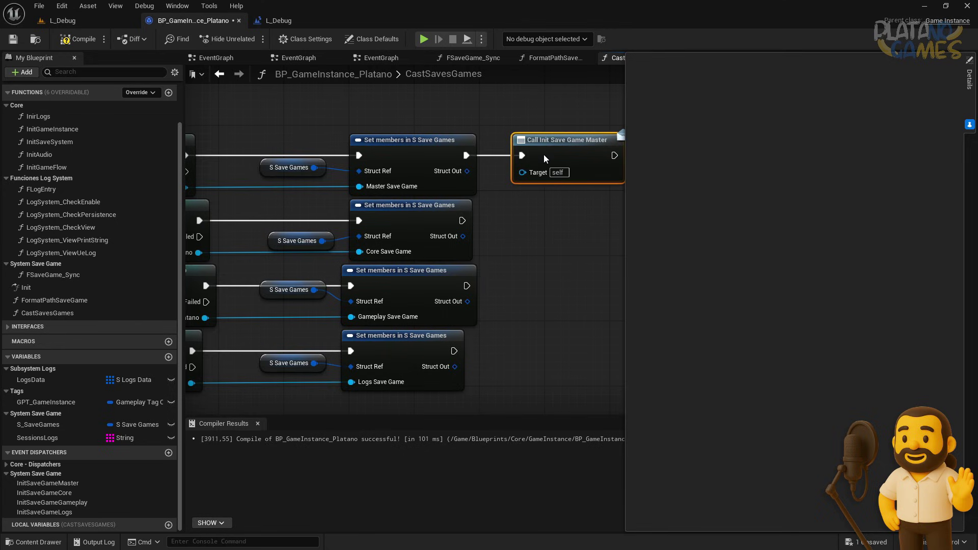
{"action": "right_click_drag", "start_coordinate": [513, 147], "coordinate": [416, 118]}
{"action": "mouse_move", "coordinate": [45, 493]}
{"action": "left_mouse_down"}
{"action": "mouse_move", "coordinate": [498, 141]}
{"action": "mouse_move", "coordinate": [415, 172]}
{"action": "mouse_move", "coordinate": [424, 191]}
{"action": "left_mouse_up"}
{"action": "left_click", "coordinate": [433, 197]}
{"action": "left_click", "coordinate": [379, 195]}
{"action": "left_click", "coordinate": [356, 297]}
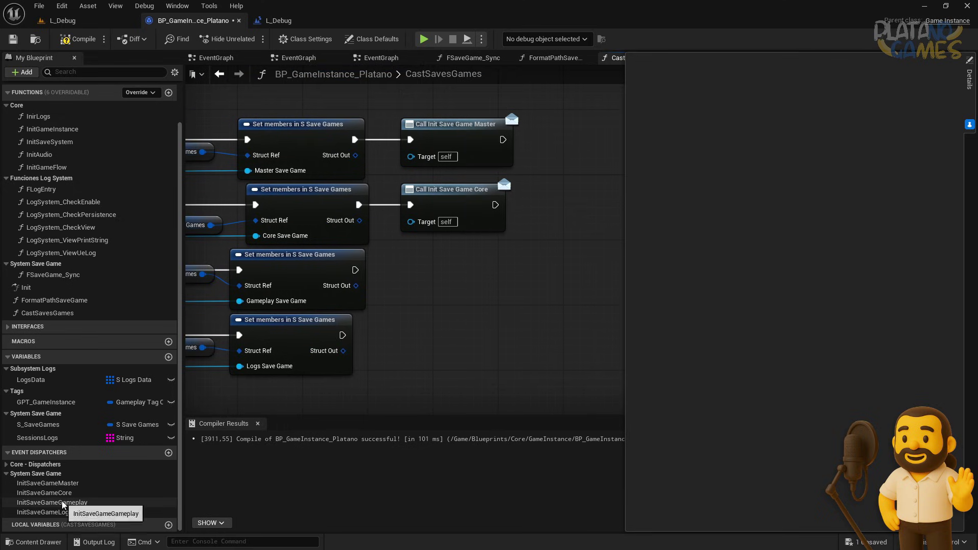
Wire the Gameplay and Logs Set members nodes to Call InitSaveGameGameplay and Call InitSaveGameLogs
{"action": "left_click", "coordinate": [423, 266]}
{"action": "mouse_move", "coordinate": [61, 504]}
{"action": "left_mouse_down"}
{"action": "mouse_move", "coordinate": [402, 255]}
{"action": "mouse_move", "coordinate": [410, 278]}
{"action": "left_mouse_up"}
{"action": "key", "text": "Escape"}
{"action": "right_click_drag", "start_coordinate": [458, 356], "coordinate": [468, 321]}
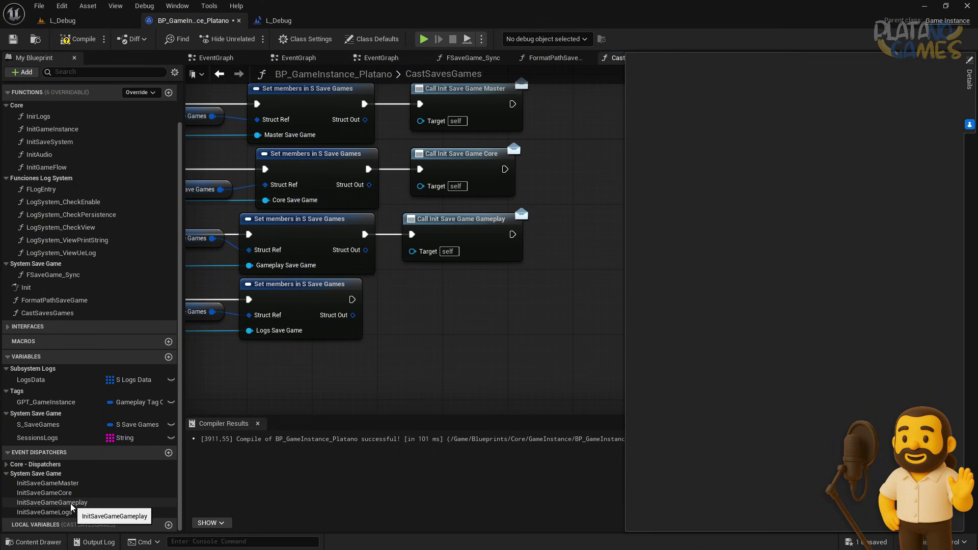
{"action": "left_click_drag", "start_coordinate": [56, 512], "coordinate": [427, 314]}
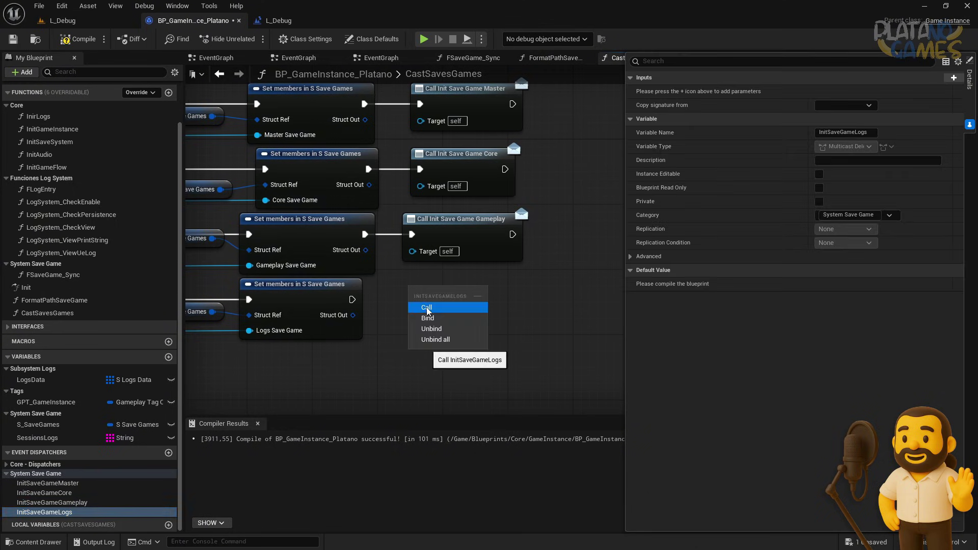
{"action": "left_click", "coordinate": [438, 322]}
{"action": "left_click_drag", "start_coordinate": [352, 299], "coordinate": [411, 300]}
{"action": "scroll", "coordinate": [512, 304], "scroll_direction": "down", "scroll_amount": 3}
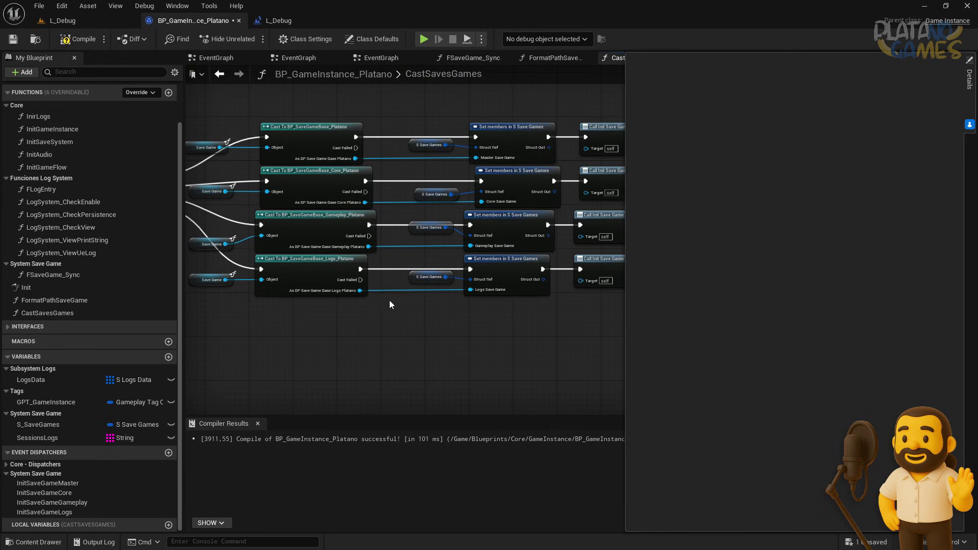
{"action": "right_click_drag", "start_coordinate": [347, 229], "coordinate": [361, 290]}
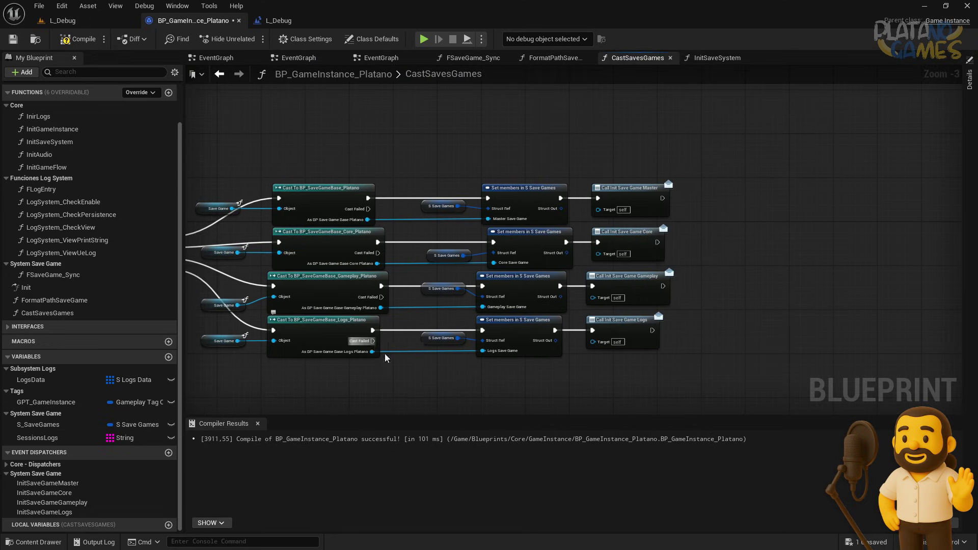
Collapse the Logs cast row into a graph named 'Logs Save Game'
{"action": "left_click_drag", "start_coordinate": [374, 341], "coordinate": [410, 390]}
{"action": "key", "text": "Escape"}
{"action": "right_click_drag", "start_coordinate": [357, 387], "coordinate": [416, 298]}
{"action": "left_click_drag", "start_coordinate": [244, 232], "coordinate": [739, 267]}
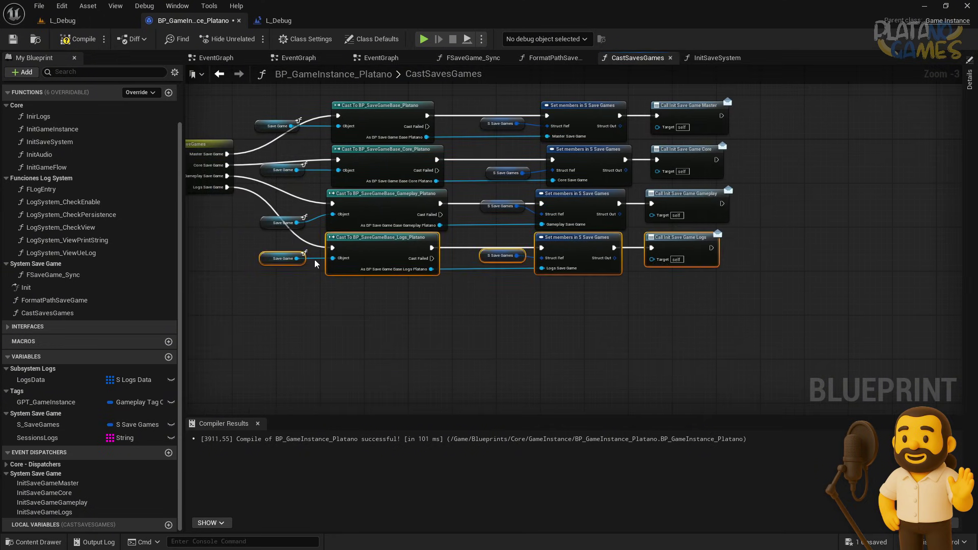
{"action": "left_click_drag", "start_coordinate": [365, 275], "coordinate": [366, 293]}
{"action": "right_click", "coordinate": [365, 294]}
{"action": "left_click", "coordinate": [426, 150]}
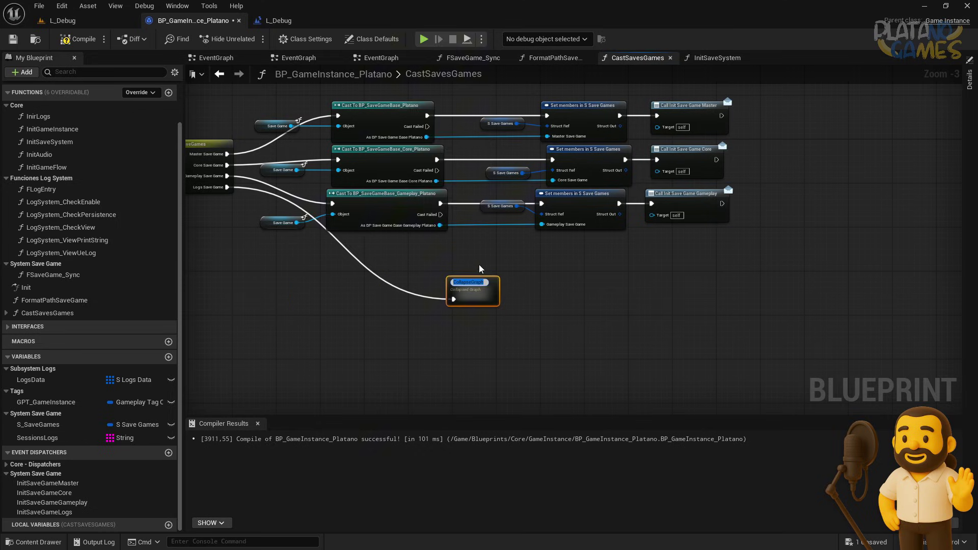
{"action": "scroll", "coordinate": [640, 231], "scroll_direction": "down", "scroll_amount": 3}
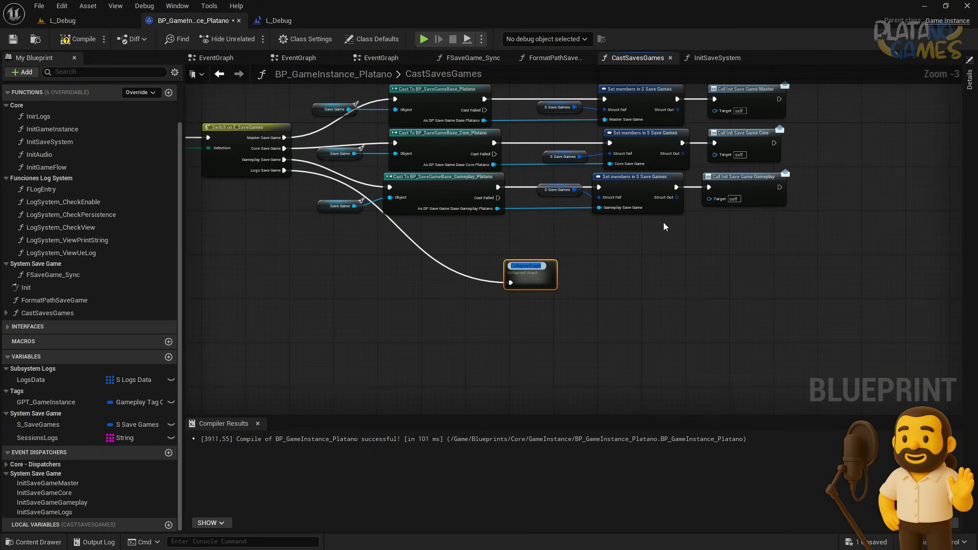
{"action": "type", "text": "Logs"}
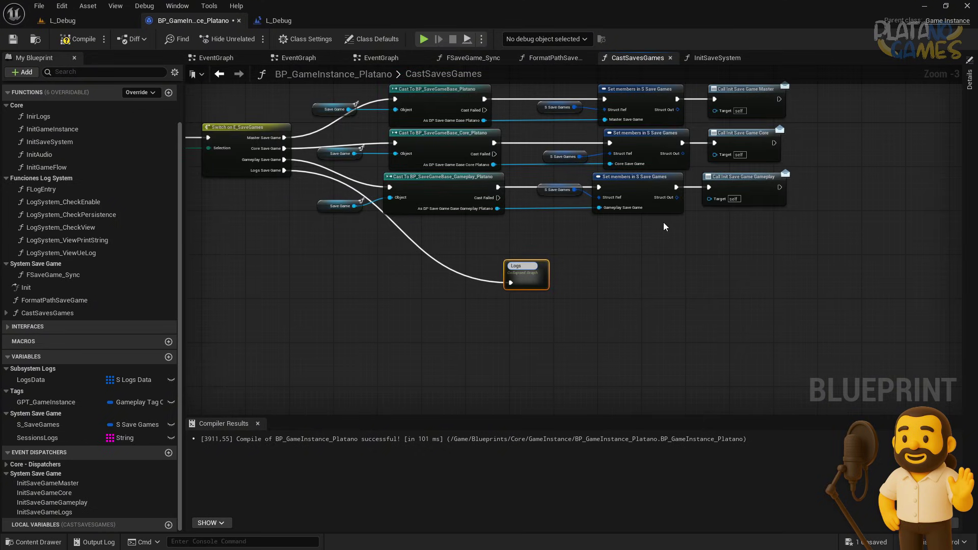
{"action": "type", "text": " Save Game"}
{"action": "key", "text": "Return"}
{"action": "left_click_drag", "start_coordinate": [545, 274], "coordinate": [427, 338]}
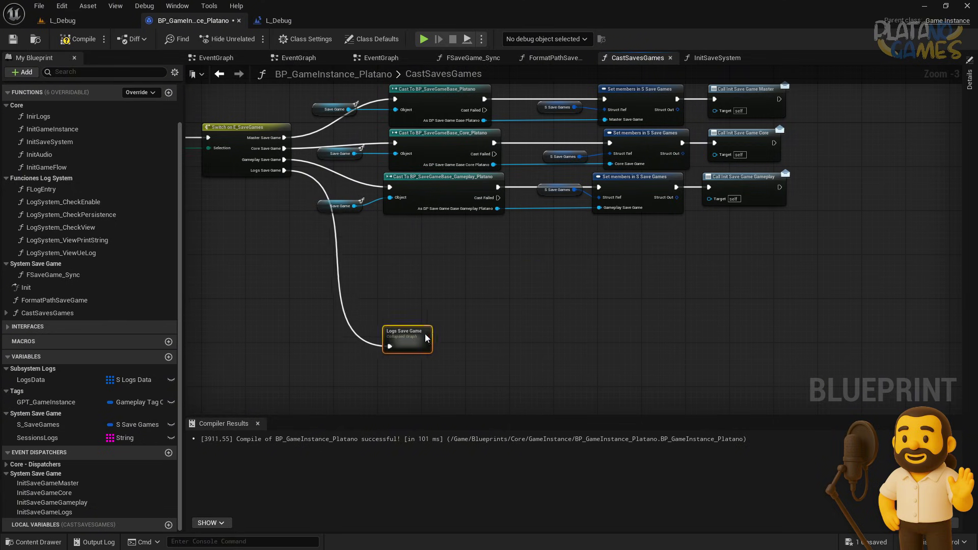
Collapse the Gameplay cast row into 'GameplaySaveGame' and set it beside Logs Save Game
{"action": "left_click_drag", "start_coordinate": [306, 219], "coordinate": [795, 173]}
{"action": "left_click_drag", "start_coordinate": [427, 180], "coordinate": [426, 225]}
{"action": "key", "text": "c"}
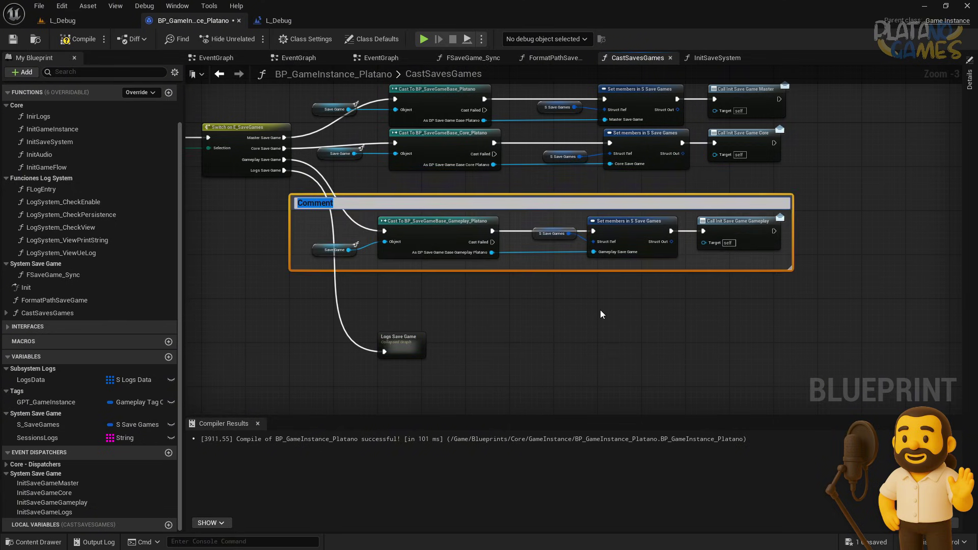
{"action": "left_click", "coordinate": [606, 310]}
{"action": "left_click_drag", "start_coordinate": [802, 300], "coordinate": [270, 204]}
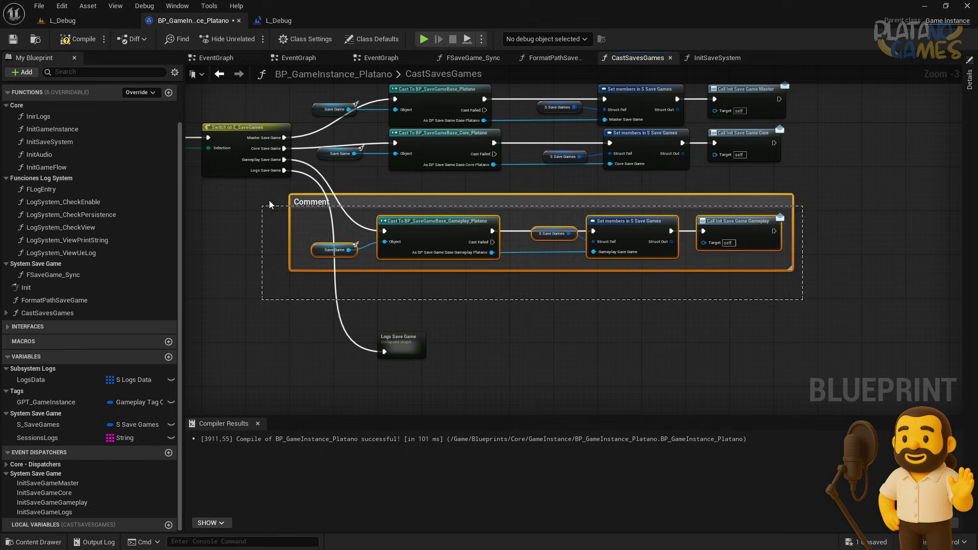
{"action": "right_click", "coordinate": [446, 238]}
{"action": "left_click", "coordinate": [482, 364]}
{"action": "scroll", "coordinate": [481, 341], "scroll_direction": "up", "scroll_amount": 1}
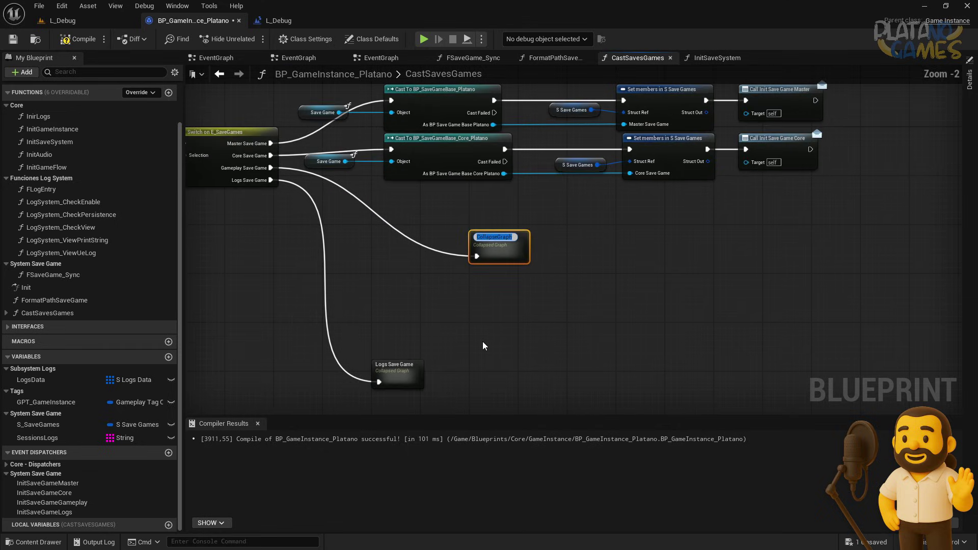
{"action": "type", "text": "GameplaySave"}
{"action": "type", "text": "Game"}
{"action": "key", "text": "Return"}
{"action": "mouse_move", "coordinate": [405, 376]}
{"action": "left_mouse_down"}
{"action": "mouse_move", "coordinate": [501, 278]}
{"action": "mouse_move", "coordinate": [357, 331]}
{"action": "left_mouse_up"}
{"action": "left_click", "coordinate": [498, 252], "text": "shift"}
{"action": "left_click_drag", "start_coordinate": [828, 191], "coordinate": [298, 134]}
Collapse the Core cast row into 'Core Save Game' and group the three collapsed nodes
{"action": "left_click_drag", "start_coordinate": [432, 154], "coordinate": [439, 235]}
{"action": "right_click", "coordinate": [473, 235]}
{"action": "left_click", "coordinate": [509, 365]}
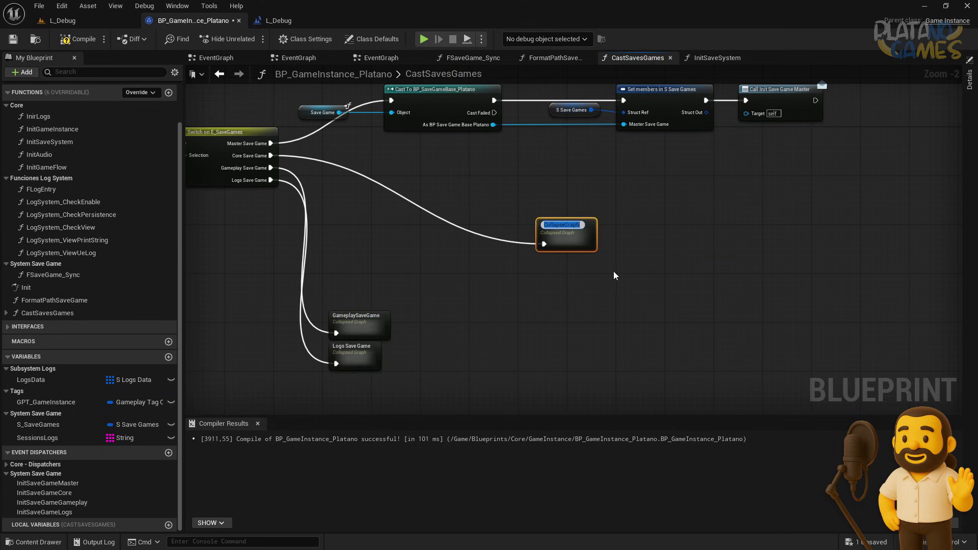
{"action": "type", "text": "S"}
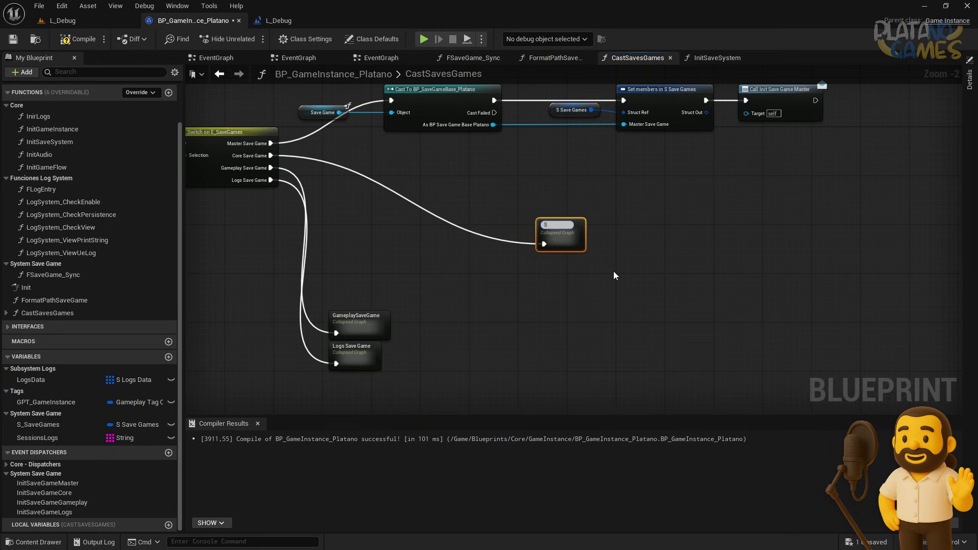
{"action": "key", "text": "BackSpace"}
{"action": "key", "text": "BackSpace"}
{"action": "type", "text": "Co"}
{"action": "type", "text": "re Save Game"}
{"action": "key", "text": "Return"}
{"action": "left_click_drag", "start_coordinate": [403, 306], "coordinate": [331, 379]}
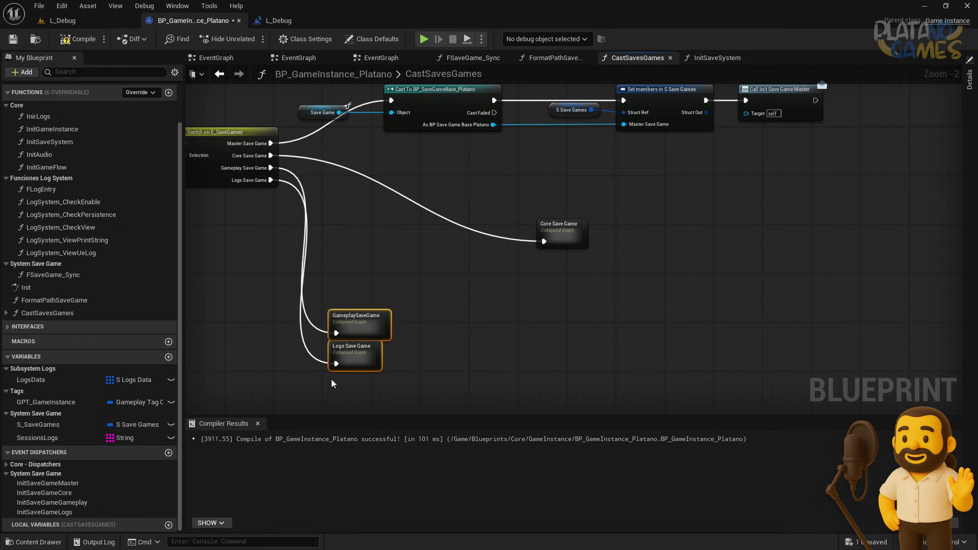
{"action": "left_click_drag", "start_coordinate": [360, 336], "coordinate": [568, 275]}
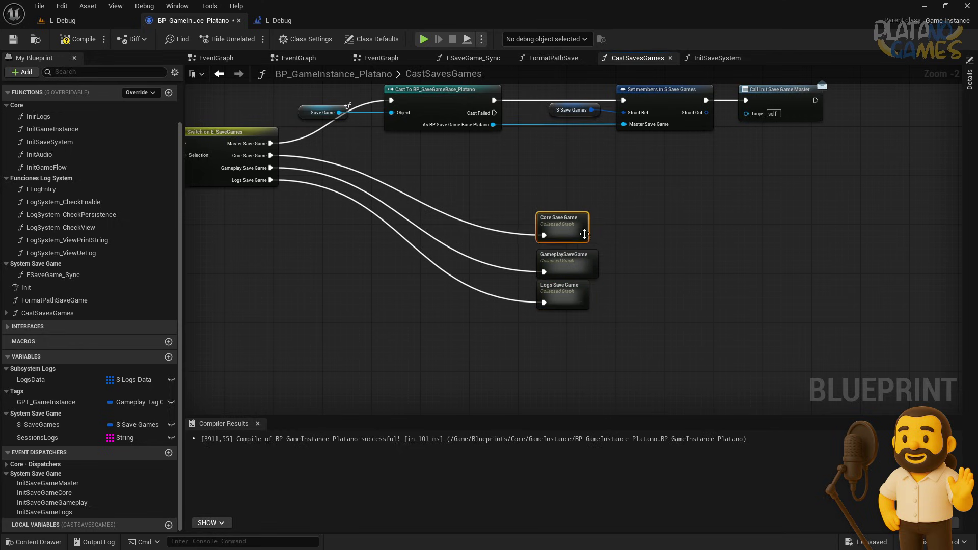
{"action": "mouse_move", "coordinate": [644, 328]}
{"action": "left_mouse_down"}
{"action": "mouse_move", "coordinate": [532, 214]}
{"action": "mouse_move", "coordinate": [401, 276]}
{"action": "left_mouse_up"}
{"action": "mouse_move", "coordinate": [536, 145]}
{"action": "right_mouse_down"}
{"action": "mouse_move", "coordinate": [501, 235]}
{"action": "mouse_move", "coordinate": [510, 251]}
{"action": "right_mouse_up"}
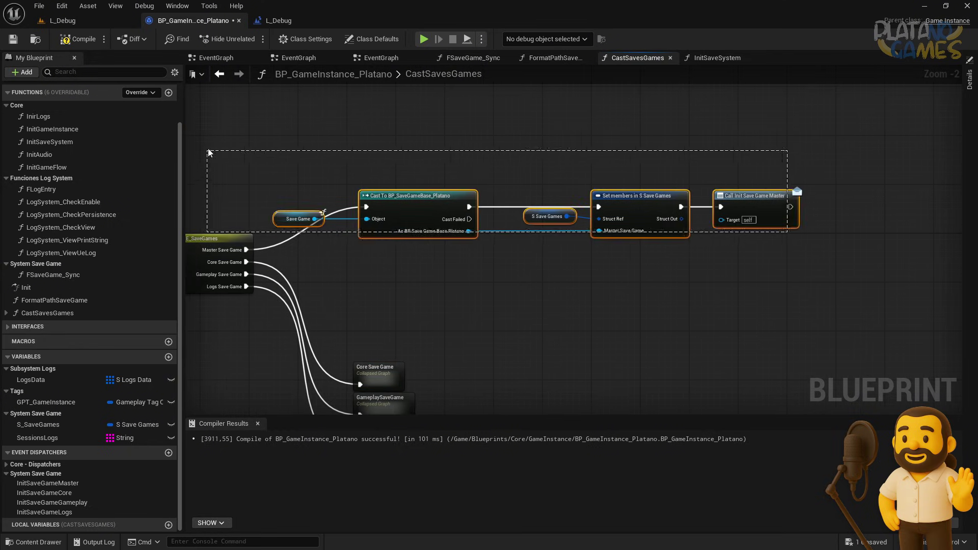
Collapse the Master cast nodes into 'Master Save Game' and stack all four beside the Switch
{"action": "left_click_drag", "start_coordinate": [209, 150], "coordinate": [797, 234]}
{"action": "right_click", "coordinate": [414, 202]}
{"action": "left_click", "coordinate": [461, 331]}
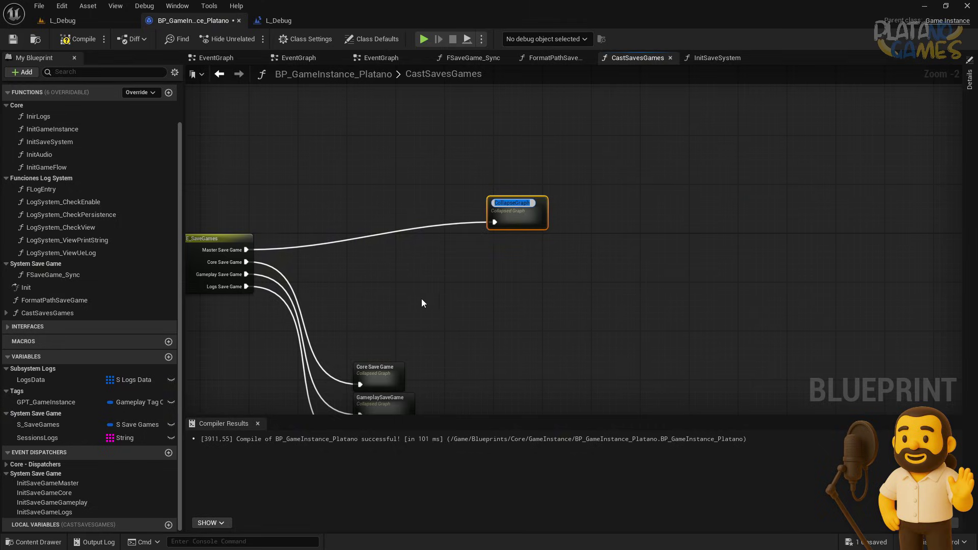
{"action": "type", "text": "Master Save Game"}
{"action": "key", "text": "Return"}
{"action": "right_click_drag", "start_coordinate": [394, 288], "coordinate": [440, 181]}
{"action": "mouse_move", "coordinate": [614, 114]}
{"action": "left_mouse_down"}
{"action": "mouse_move", "coordinate": [474, 258]}
{"action": "mouse_move", "coordinate": [482, 249]}
{"action": "left_mouse_up"}
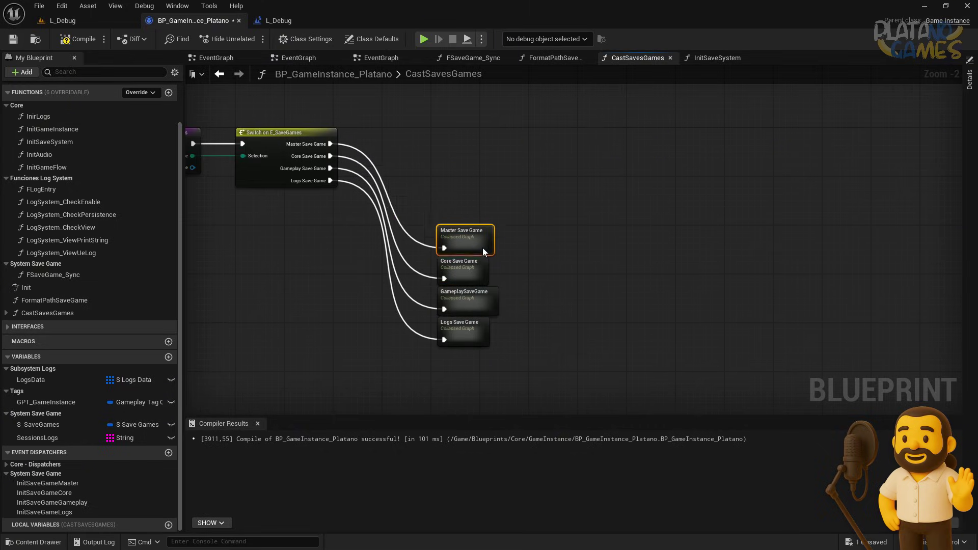
{"action": "left_click_drag", "start_coordinate": [428, 224], "coordinate": [501, 352]}
{"action": "left_click_drag", "start_coordinate": [472, 305], "coordinate": [465, 211]}
{"action": "left_click", "coordinate": [468, 159]}
{"action": "scroll", "coordinate": [468, 159], "scroll_direction": "up", "scroll_amount": 2}
{"action": "right_click_drag", "start_coordinate": [467, 160], "coordinate": [580, 168]}
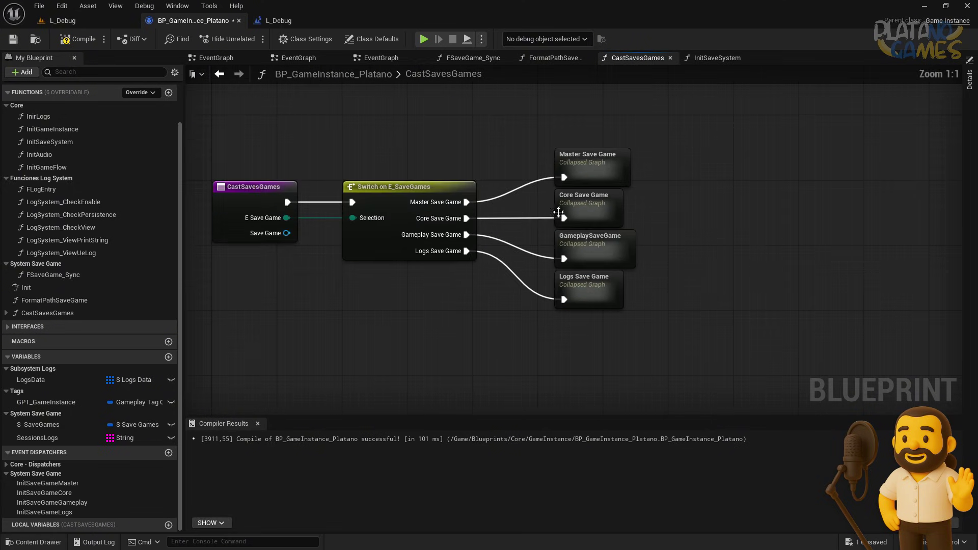
In Master Save Game, add a split-Logs Data Log Entry and a copy wired to Cast Failed
{"action": "double_click", "coordinate": [579, 180]}
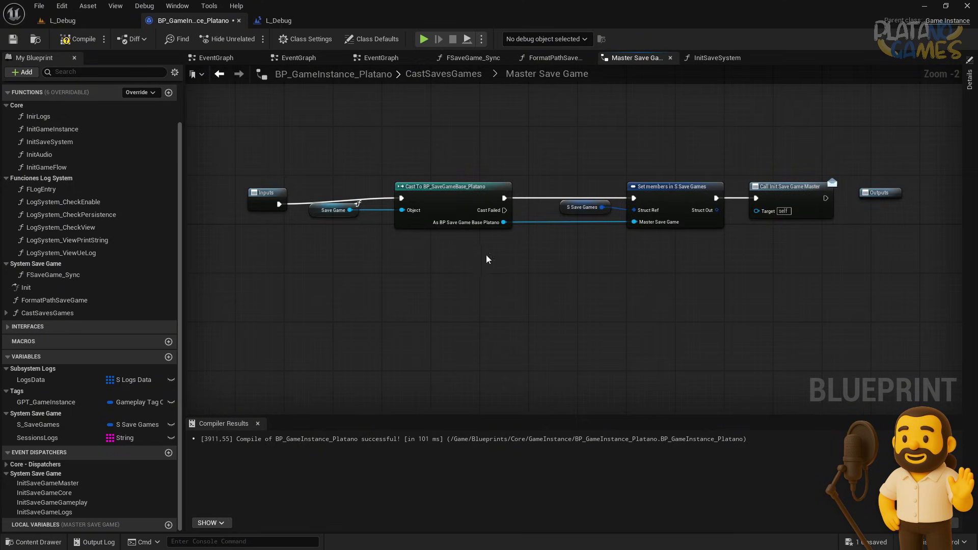
{"action": "left_click", "coordinate": [245, 189]}
{"action": "right_click_drag", "start_coordinate": [875, 216], "coordinate": [637, 225]}
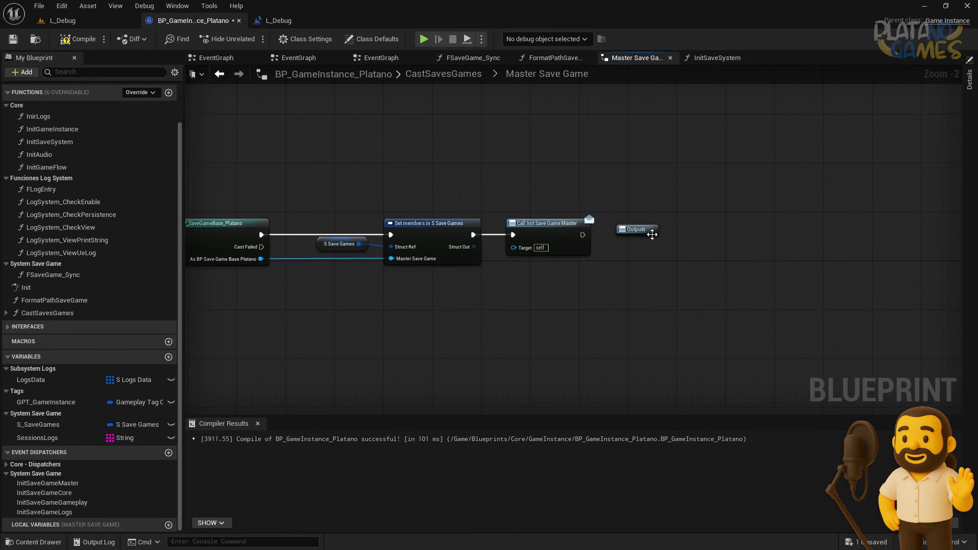
{"action": "right_click", "coordinate": [661, 216]}
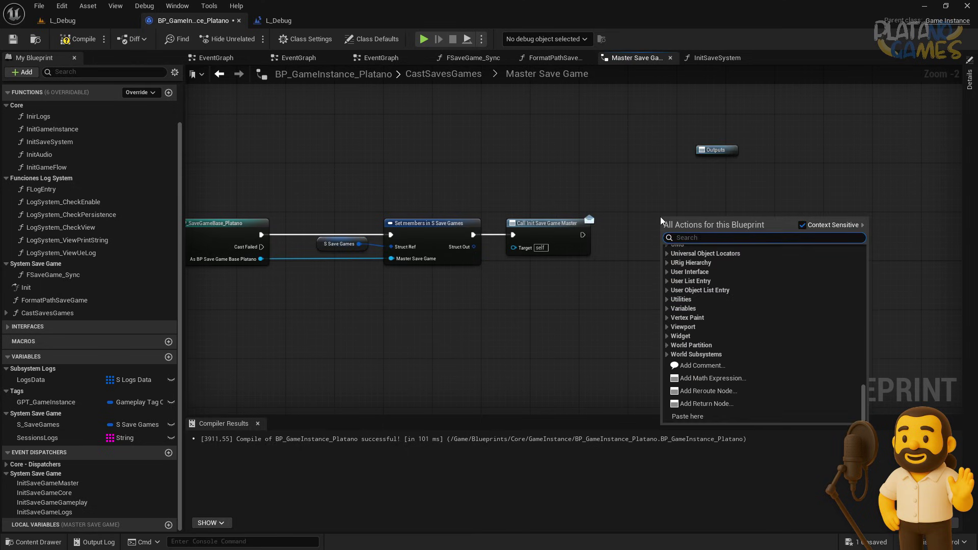
{"action": "type", "text": "log entry"}
{"action": "key", "text": "Return"}
{"action": "right_click_drag", "start_coordinate": [662, 263], "coordinate": [586, 216]}
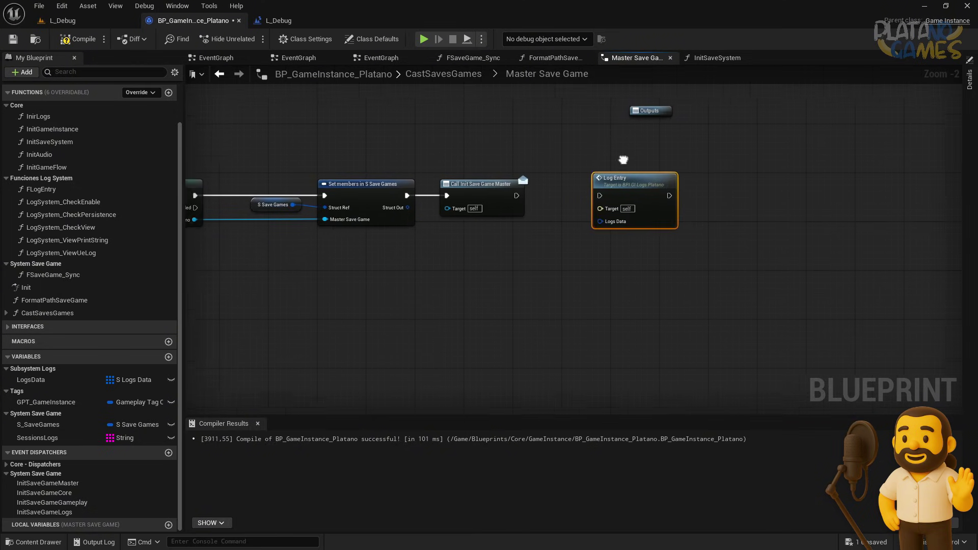
{"action": "right_click", "coordinate": [586, 216]}
{"action": "left_click", "coordinate": [647, 267]}
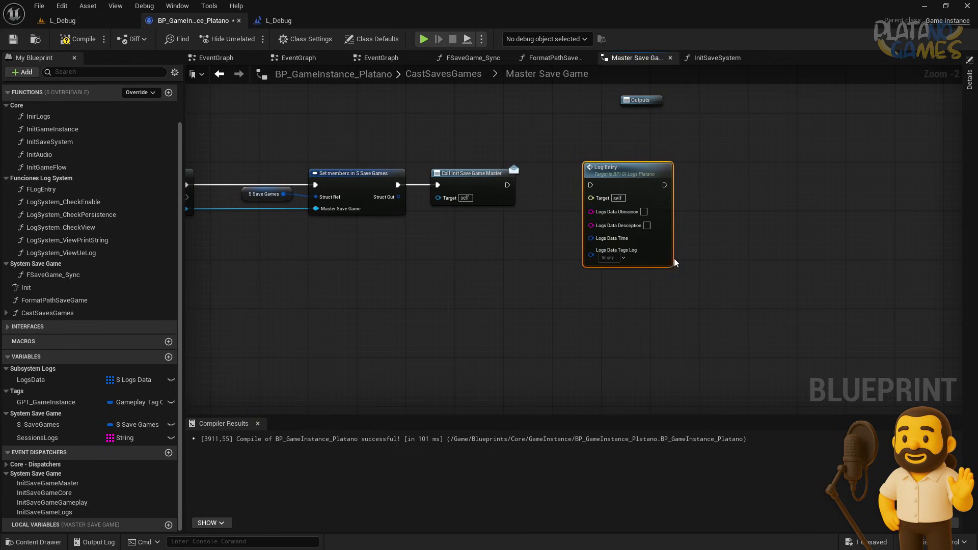
{"action": "mouse_move", "coordinate": [656, 262]}
{"action": "right_mouse_down"}
{"action": "mouse_move", "coordinate": [792, 250]}
{"action": "mouse_move", "coordinate": [862, 230]}
{"action": "right_mouse_up"}
{"action": "key", "text": "ctrl+c"}
{"action": "key", "text": "ctrl+v"}
{"action": "left_click_drag", "start_coordinate": [526, 282], "coordinate": [391, 166]}
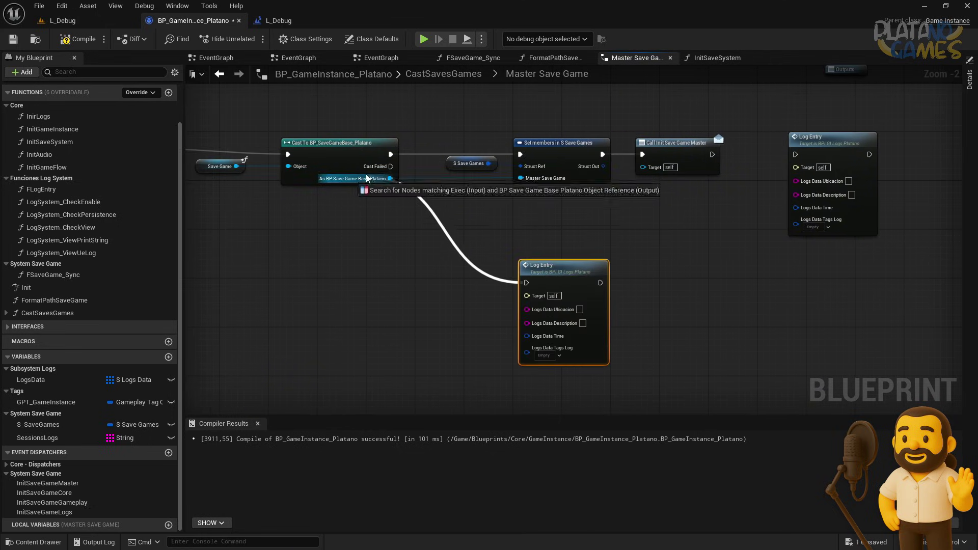
Set the success Log Entry's Ubicacion to GameInstance/FMasterSaveGame and begin its Description
{"action": "right_click_drag", "start_coordinate": [680, 234], "coordinate": [543, 278]}
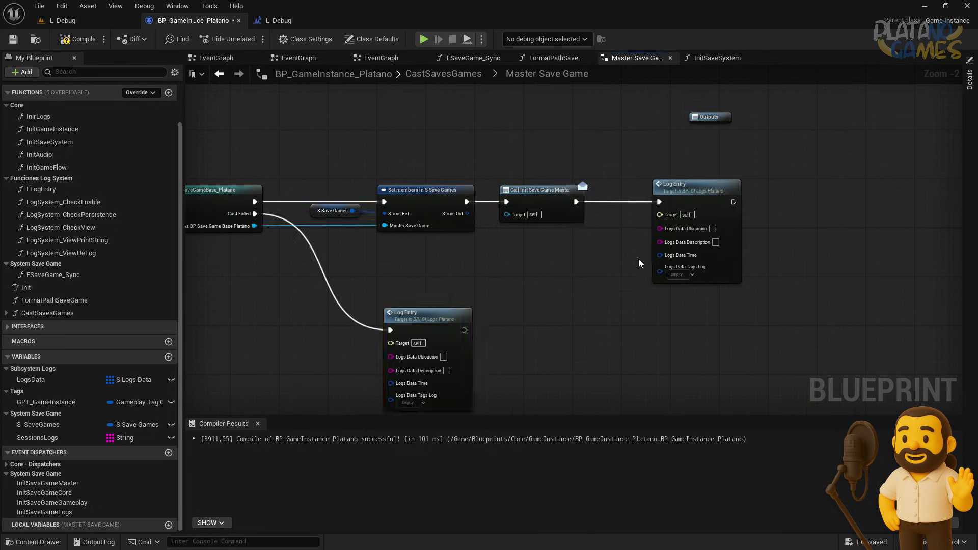
{"action": "scroll", "coordinate": [612, 242], "scroll_direction": "up", "scroll_amount": 2}
{"action": "left_click", "coordinate": [602, 234]}
{"action": "type", "text": "Ga"}
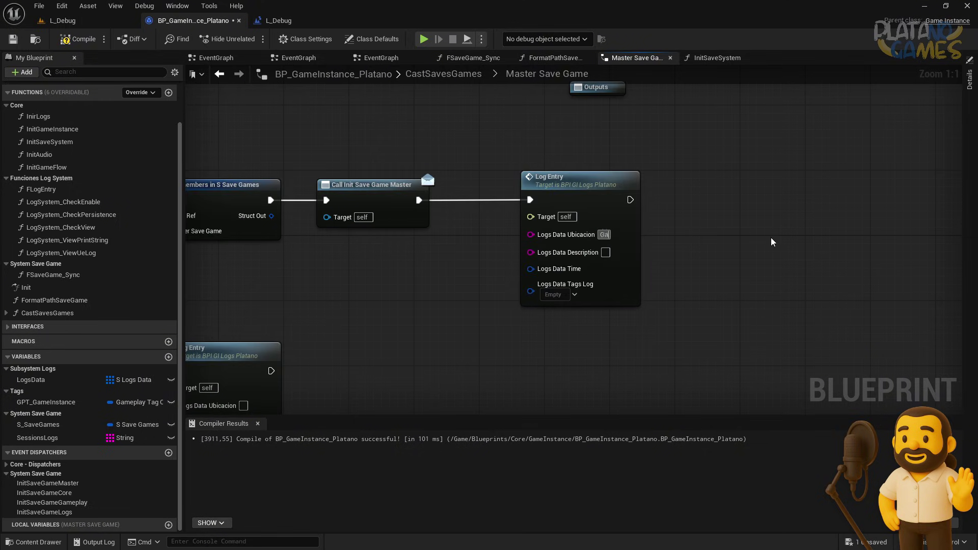
{"action": "type", "text": "meInstance/FMaster"}
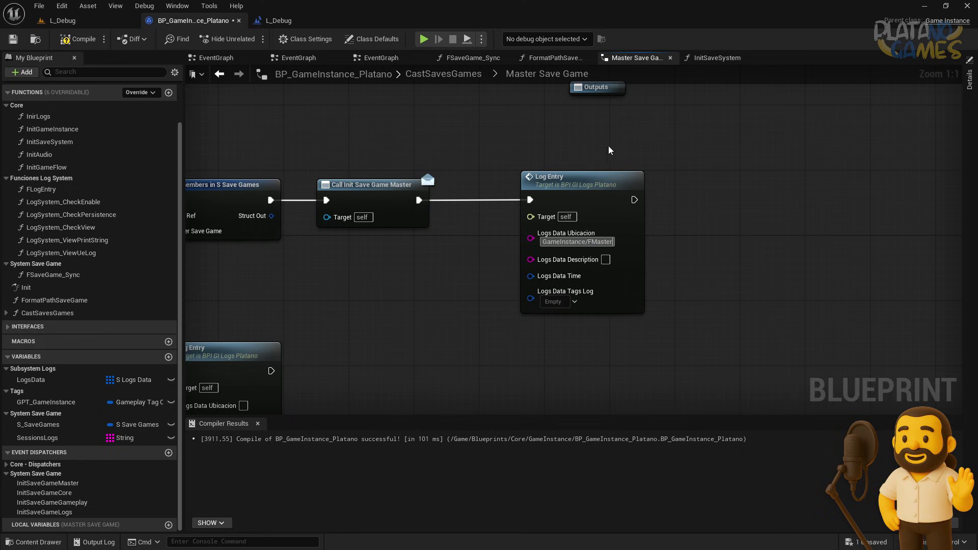
{"action": "type", "text": "SaveGame"}
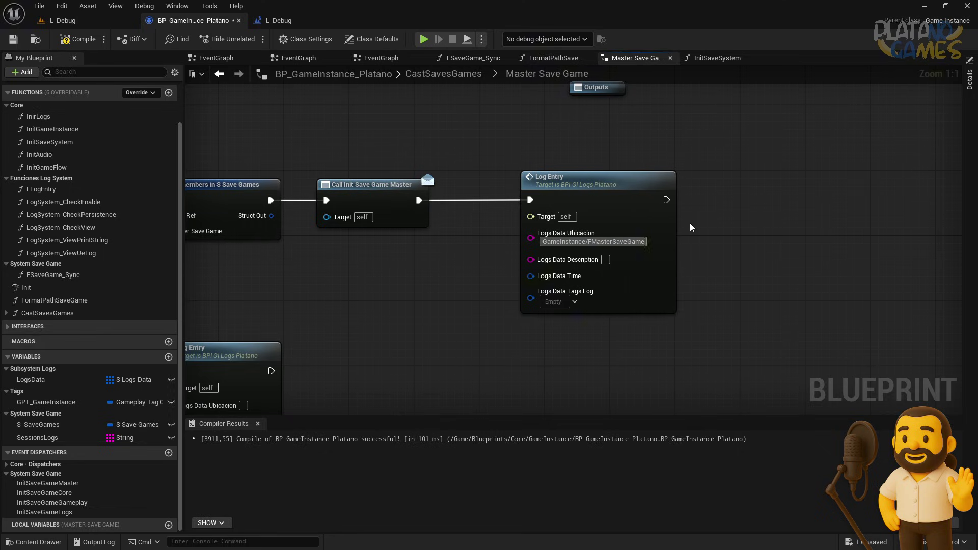
{"action": "key", "text": "Tab"}
{"action": "type", "text": "Se"}
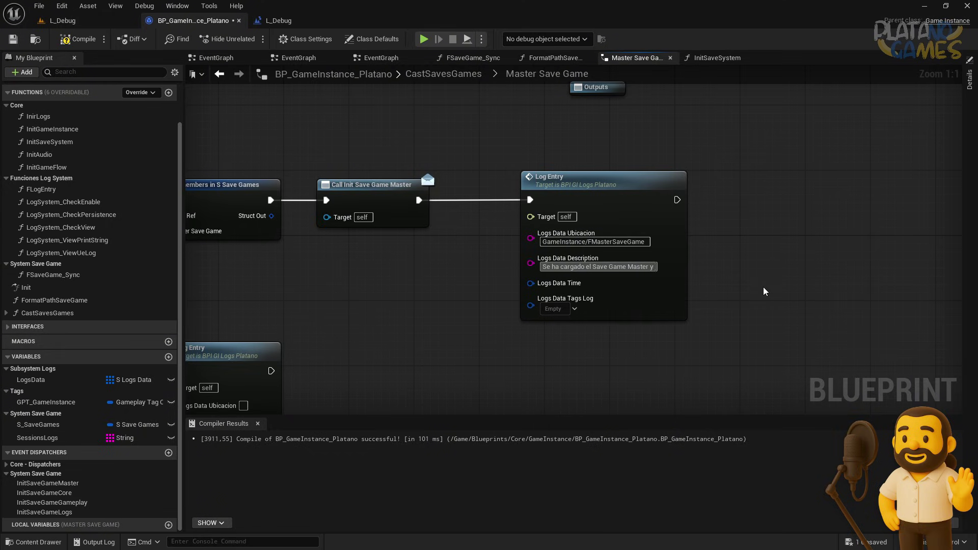
{"action": "type", "text": "teado sin problema"}
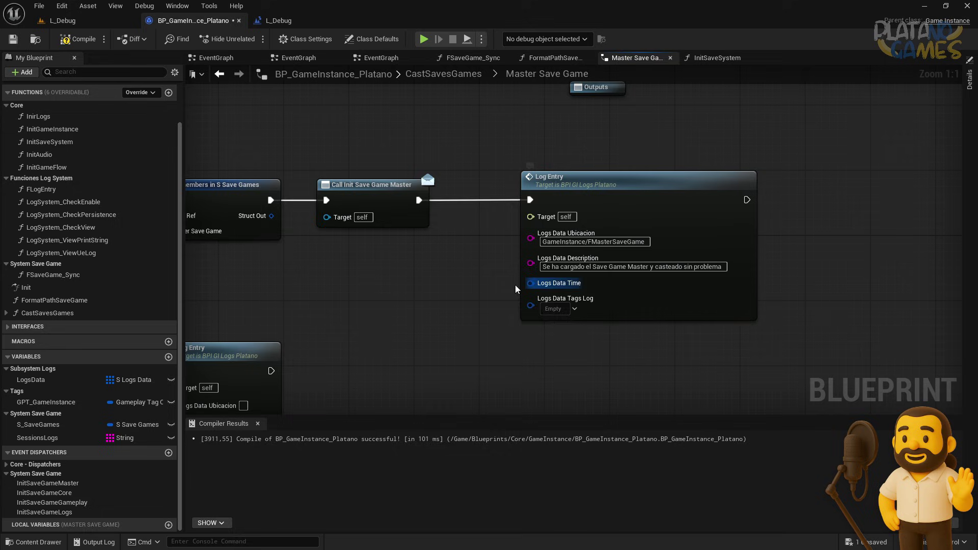
Feed the success Log Entry's Logs Data Time from a Now node
{"action": "mouse_move", "coordinate": [531, 284]}
{"action": "left_mouse_down"}
{"action": "mouse_move", "coordinate": [402, 269]}
{"action": "mouse_move", "coordinate": [435, 254]}
{"action": "left_mouse_up"}
{"action": "left_click", "coordinate": [428, 380]}
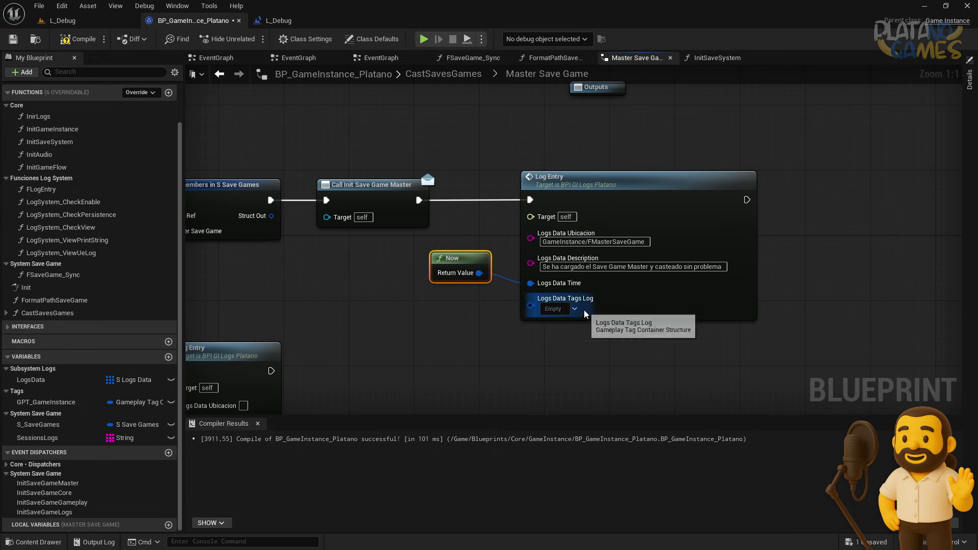
{"action": "right_click_drag", "start_coordinate": [580, 342], "coordinate": [586, 275]}
Tag the success log with Logs.System.GameInstance, Logs.System.SaveGame and Logs.State.Info
{"action": "left_click", "coordinate": [580, 242]}
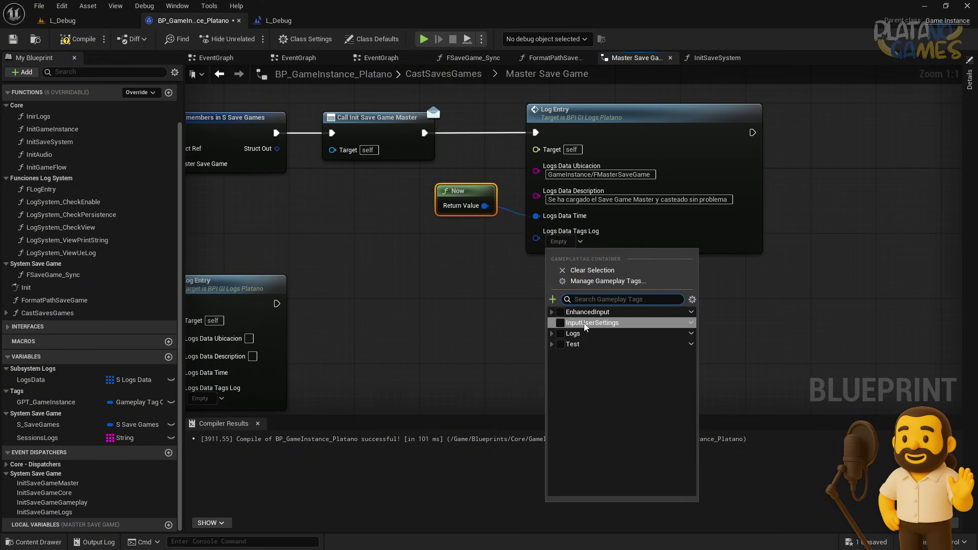
{"action": "left_click", "coordinate": [560, 333]}
{"action": "left_click", "coordinate": [552, 334]}
{"action": "left_click", "coordinate": [557, 376]}
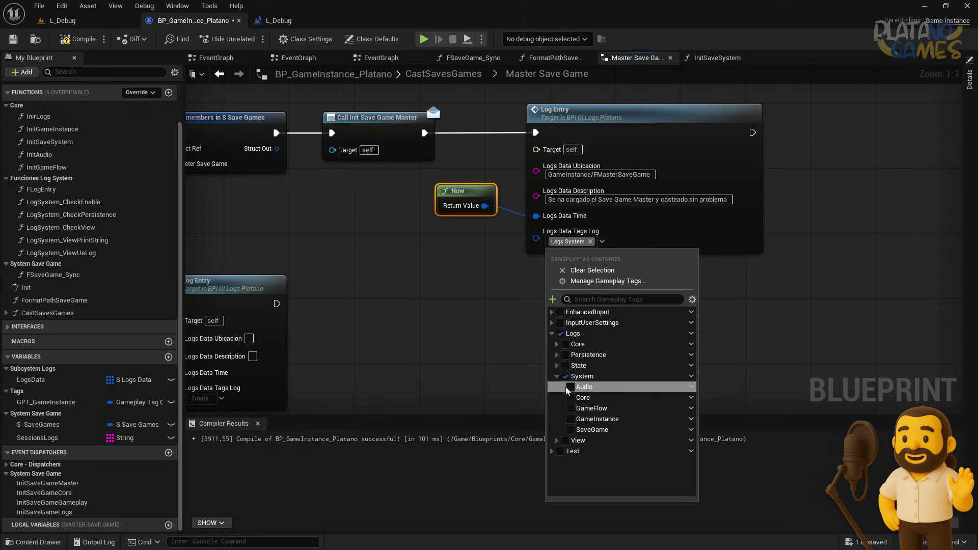
{"action": "left_click", "coordinate": [571, 418]}
{"action": "left_click", "coordinate": [571, 430]}
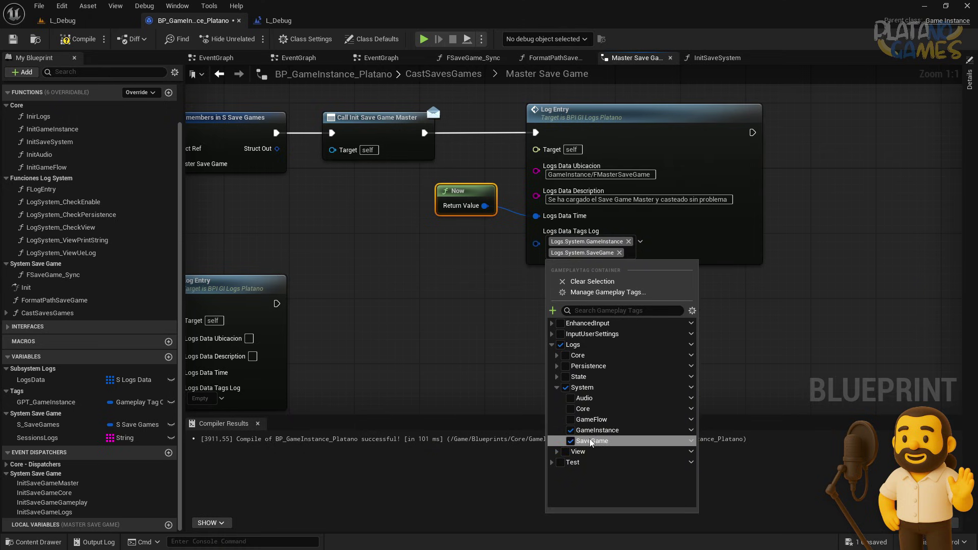
{"action": "left_click", "coordinate": [557, 452]}
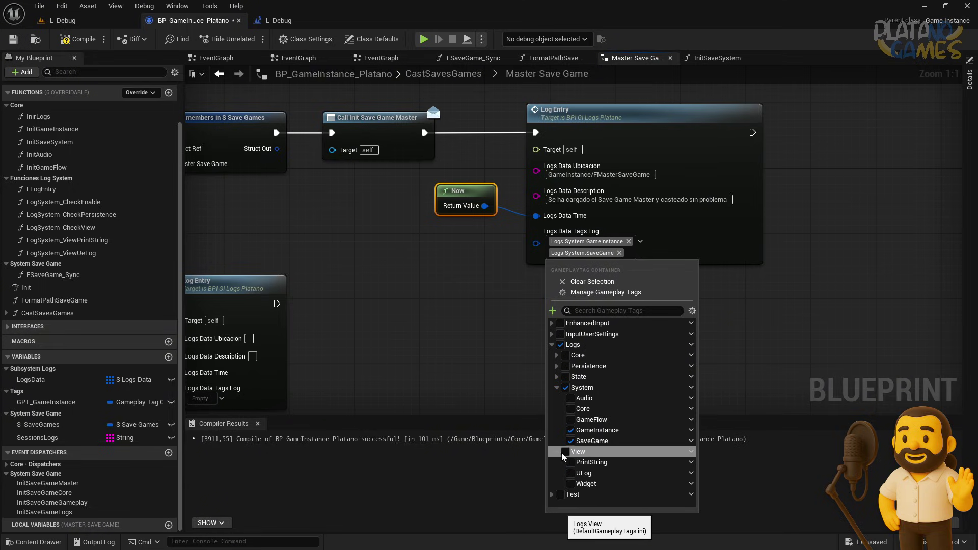
{"action": "left_click", "coordinate": [557, 452]}
{"action": "left_click", "coordinate": [557, 377]}
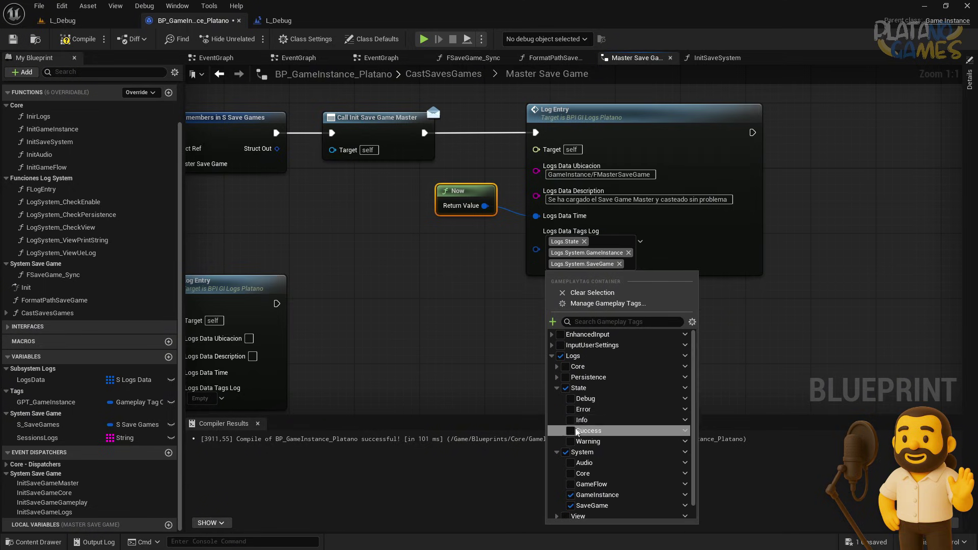
{"action": "left_click", "coordinate": [571, 430]}
{"action": "left_click", "coordinate": [478, 357]}
{"action": "scroll", "coordinate": [539, 233], "scroll_direction": "down", "scroll_amount": 2}
{"action": "scroll", "coordinate": [562, 259], "scroll_direction": "up", "scroll_amount": 2}
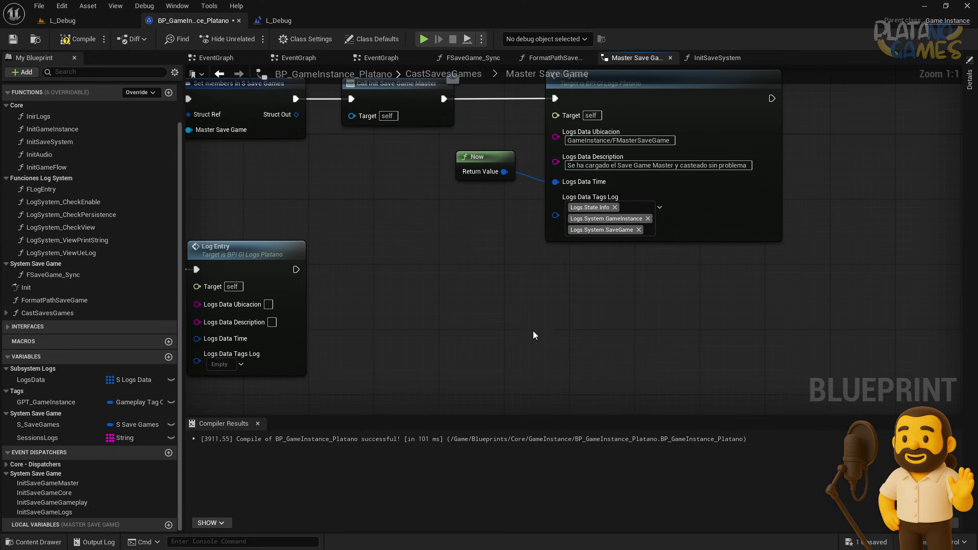
{"action": "scroll", "coordinate": [533, 331], "scroll_direction": "down", "scroll_amount": 1}
Tag the failure Log Entry with Logs.System, GameInstance, SaveGame and Logs.State.Error
{"action": "right_click_drag", "start_coordinate": [429, 365], "coordinate": [537, 283]}
{"action": "scroll", "coordinate": [537, 282], "scroll_direction": "up", "scroll_amount": 1}
{"action": "left_click", "coordinate": [541, 280]}
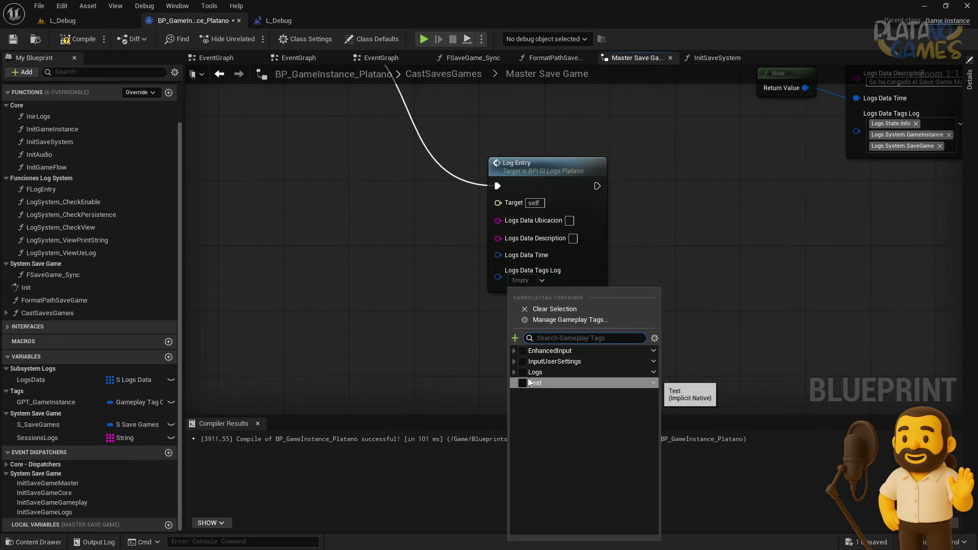
{"action": "left_click", "coordinate": [514, 373]}
{"action": "left_click", "coordinate": [527, 415]}
{"action": "left_click", "coordinate": [518, 415]}
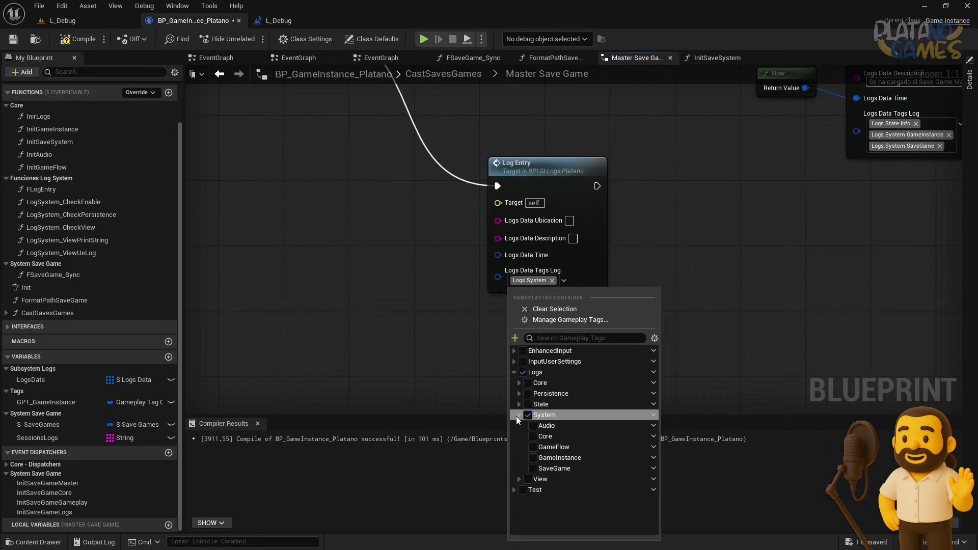
{"action": "left_click", "coordinate": [533, 458]}
{"action": "left_click", "coordinate": [532, 468]}
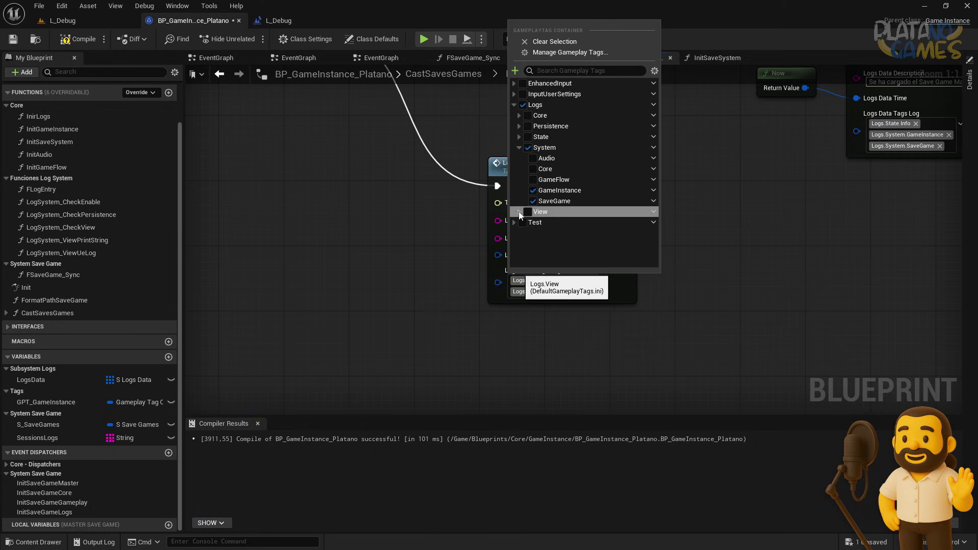
{"action": "left_click", "coordinate": [519, 212]}
{"action": "left_click", "coordinate": [519, 212]}
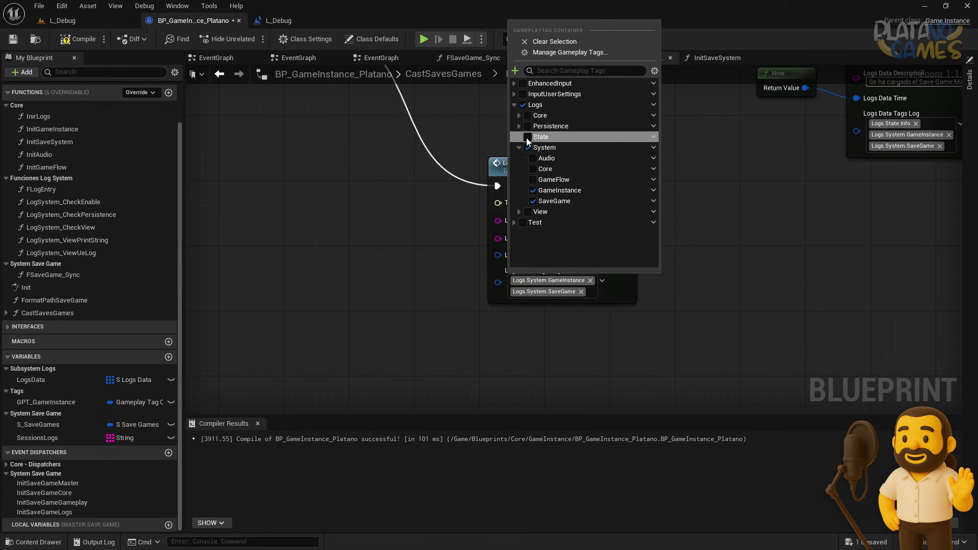
{"action": "left_click", "coordinate": [519, 137]}
{"action": "left_click", "coordinate": [539, 179]}
{"action": "left_click", "coordinate": [735, 200]}
Copy the GameInstance/FMasterSaveGame location from the success Log Entry into the failure entry
{"action": "right_click_drag", "start_coordinate": [735, 201], "coordinate": [727, 240]}
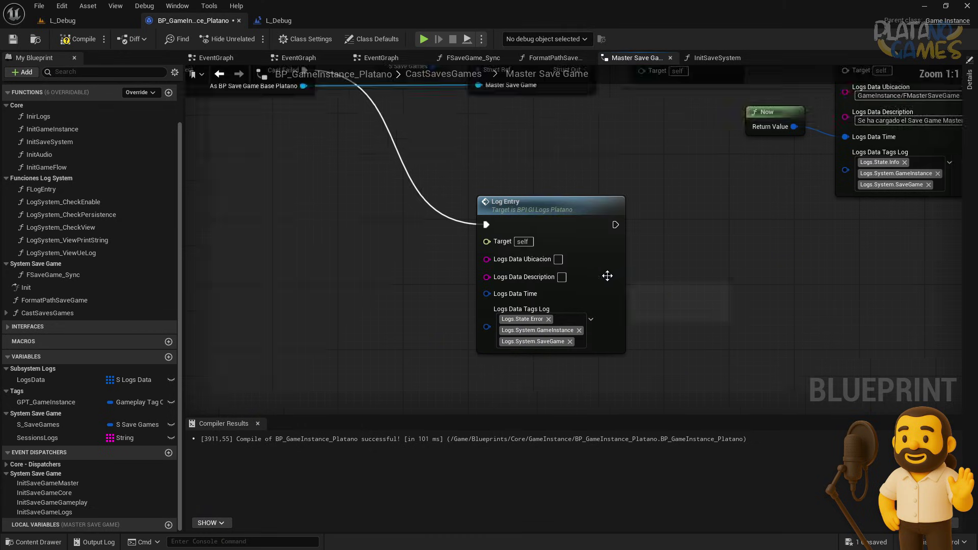
{"action": "right_click", "coordinate": [848, 138]}
{"action": "right_click_drag", "start_coordinate": [847, 137], "coordinate": [768, 199]}
{"action": "left_click", "coordinate": [825, 125]}
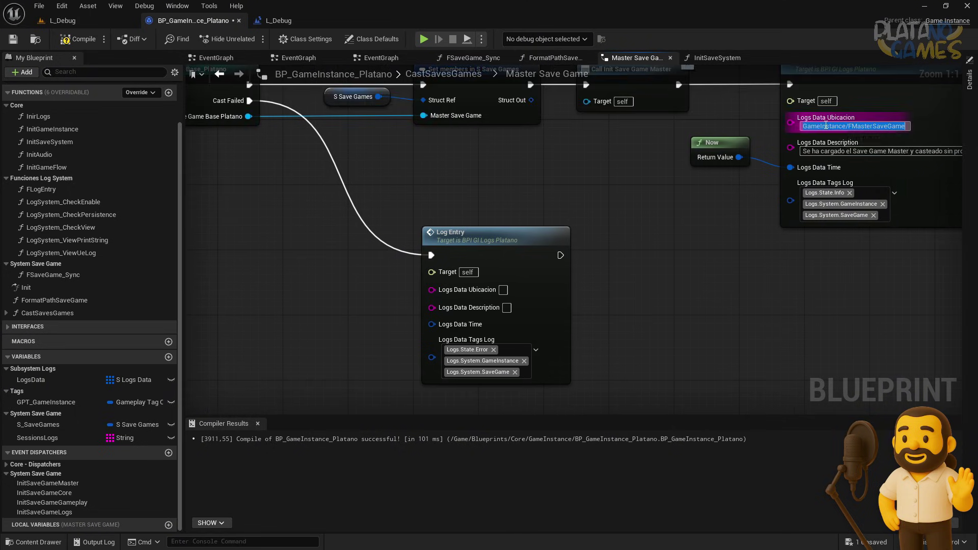
{"action": "key", "text": "ctrl+c"}
{"action": "left_click", "coordinate": [503, 290]}
{"action": "key", "text": "ctrl+v"}
{"action": "key", "text": "Return"}
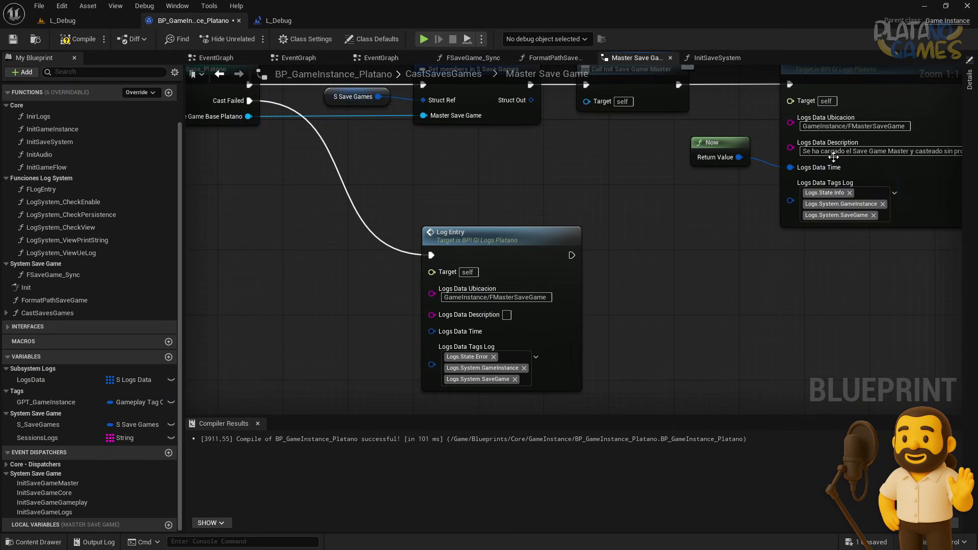
Paste the success description into the failure entry and prefix it with 'No'
{"action": "left_click", "coordinate": [840, 151]}
{"action": "key", "text": "ctrl+c"}
{"action": "left_click", "coordinate": [507, 315]}
{"action": "key", "text": "ctrl+v"}
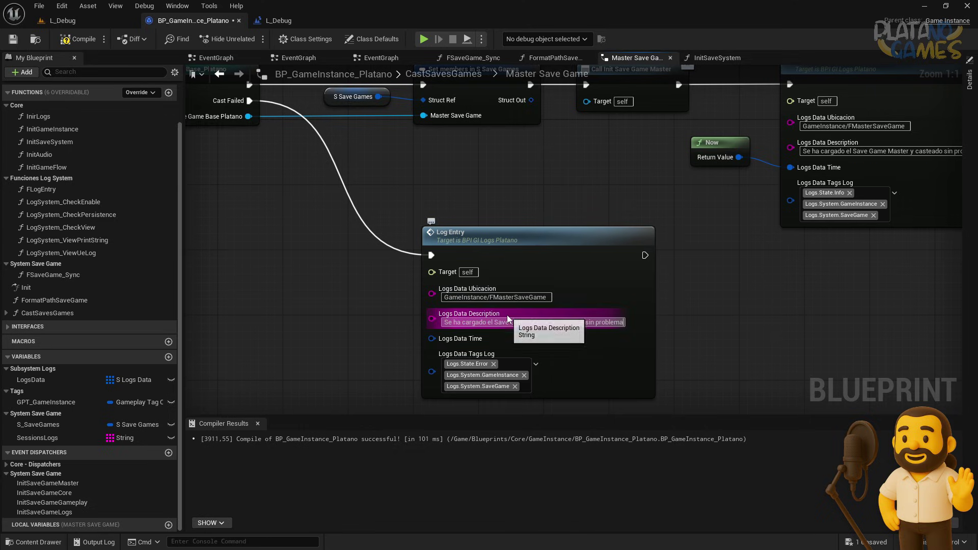
{"action": "key", "text": "Return"}
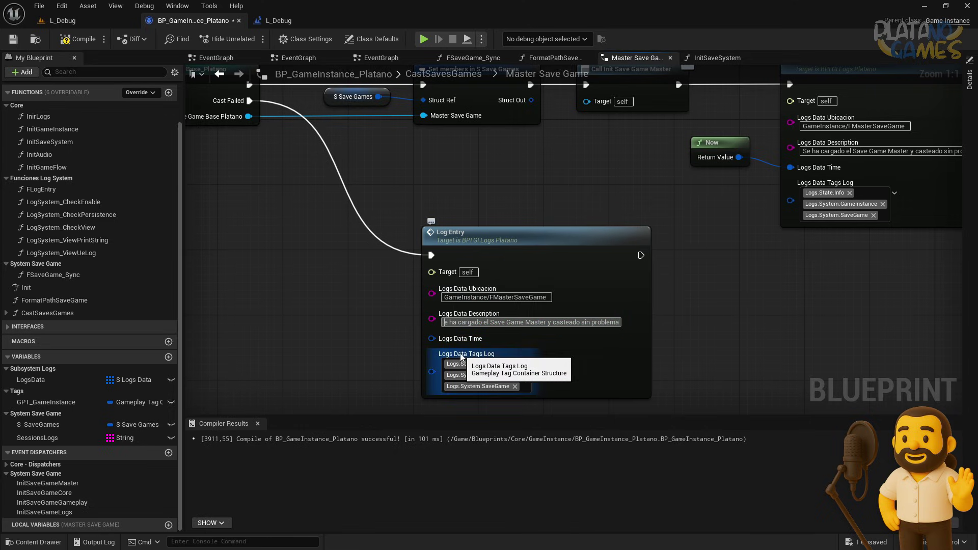
{"action": "type", "text": "No se"}
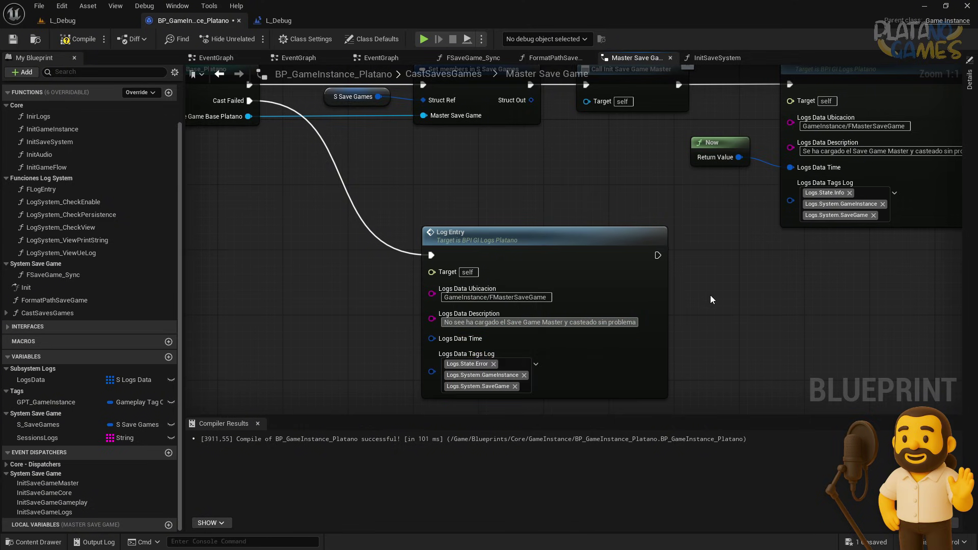
{"action": "key", "text": "Return"}
{"action": "scroll", "coordinate": [677, 289], "scroll_direction": "down", "scroll_amount": 2}
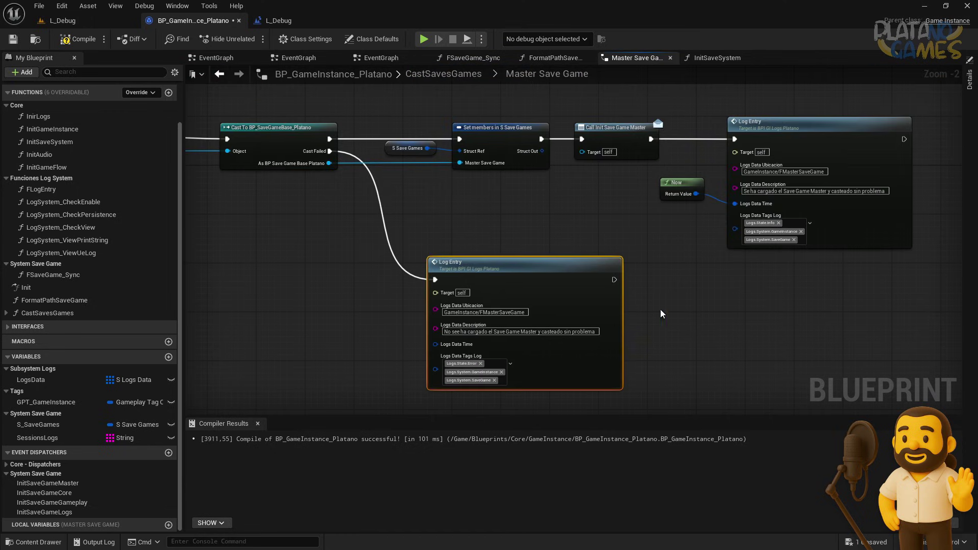
Title the failure comment 'Error' and wrap the success Log Entry and Now nodes in a 'Succes' comment
{"action": "type", "text": "cError"}
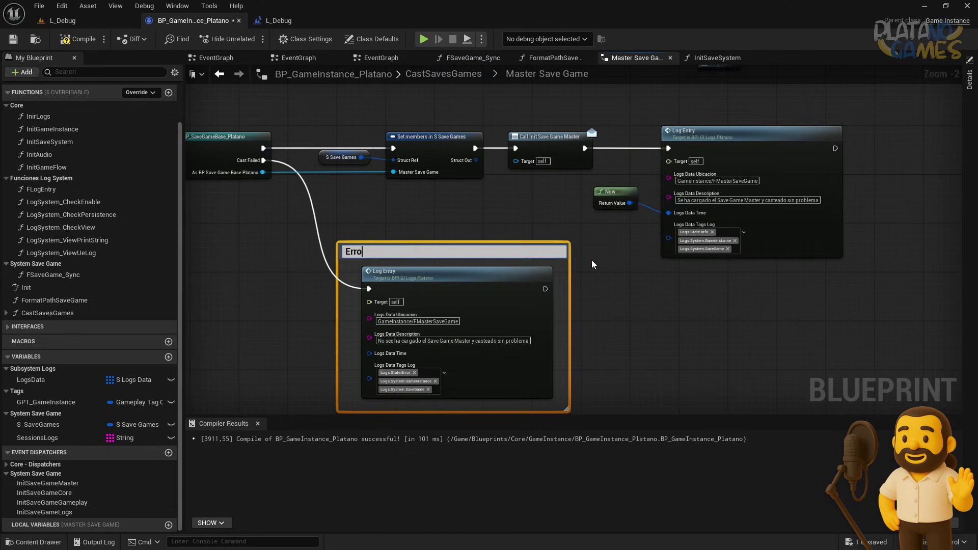
{"action": "key", "text": "Return"}
{"action": "left_click_drag", "start_coordinate": [591, 260], "coordinate": [847, 119]}
{"action": "type", "text": "c"}
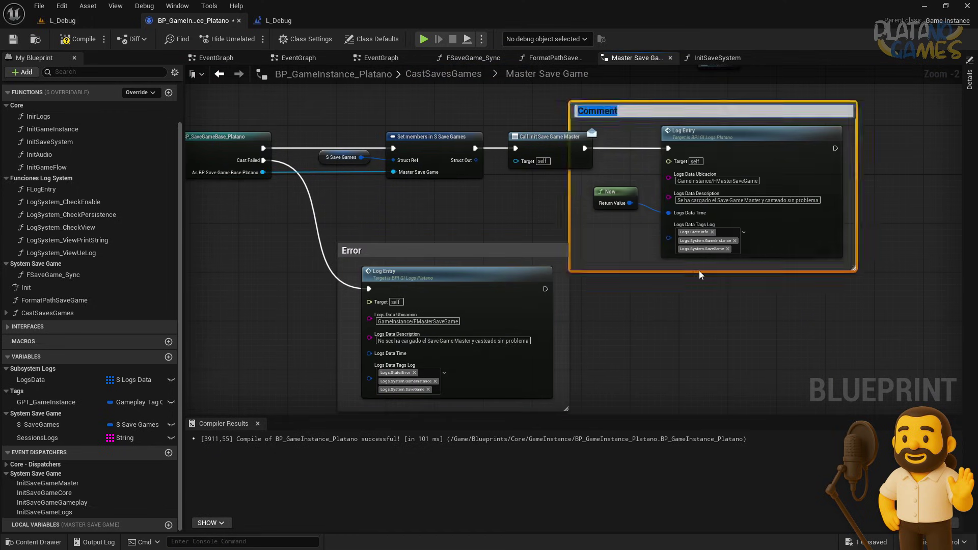
{"action": "type", "text": "es"}
{"action": "key", "text": "Return"}
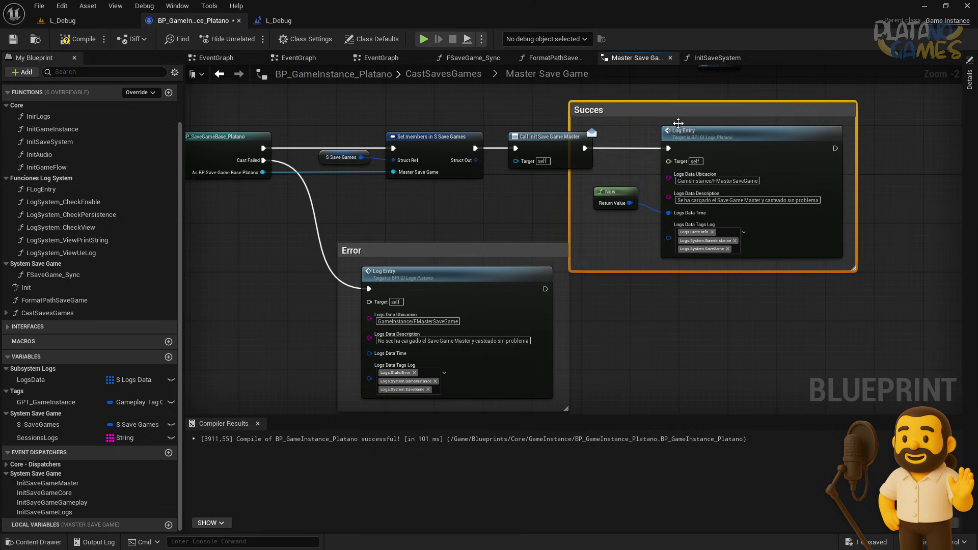
{"action": "left_click_drag", "start_coordinate": [679, 111], "coordinate": [722, 113]}
Color the Succes comment bright green
{"action": "left_click", "coordinate": [969, 79]}
{"action": "left_click", "coordinate": [845, 119]}
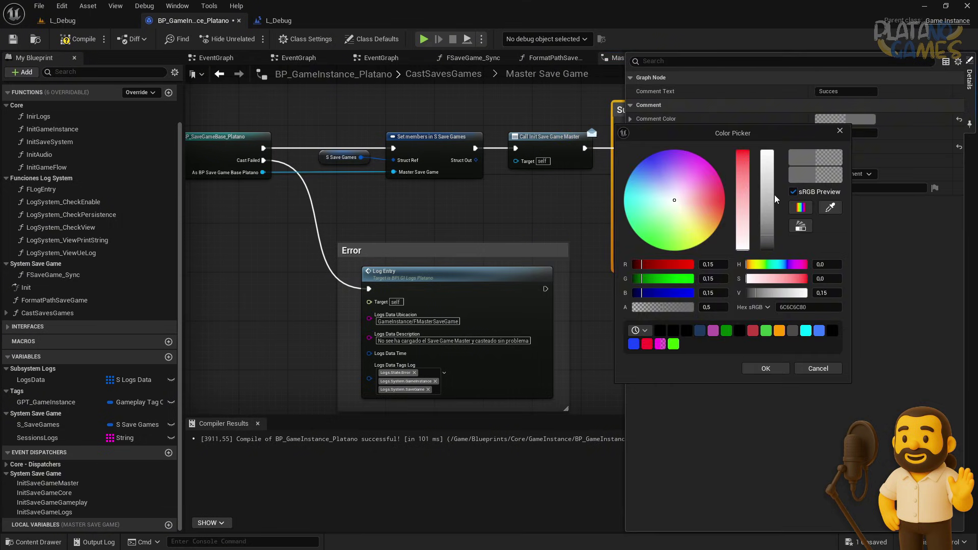
{"action": "left_click_drag", "start_coordinate": [689, 249], "coordinate": [658, 248]}
{"action": "left_click_drag", "start_coordinate": [766, 235], "coordinate": [767, 163]}
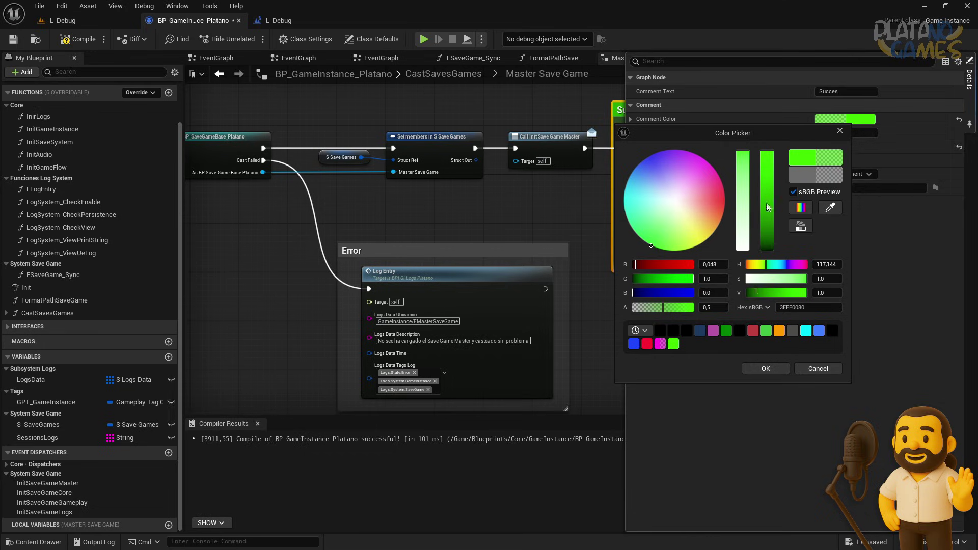
{"action": "left_click", "coordinate": [765, 369]}
Color the Error comment red
{"action": "left_click", "coordinate": [969, 78]}
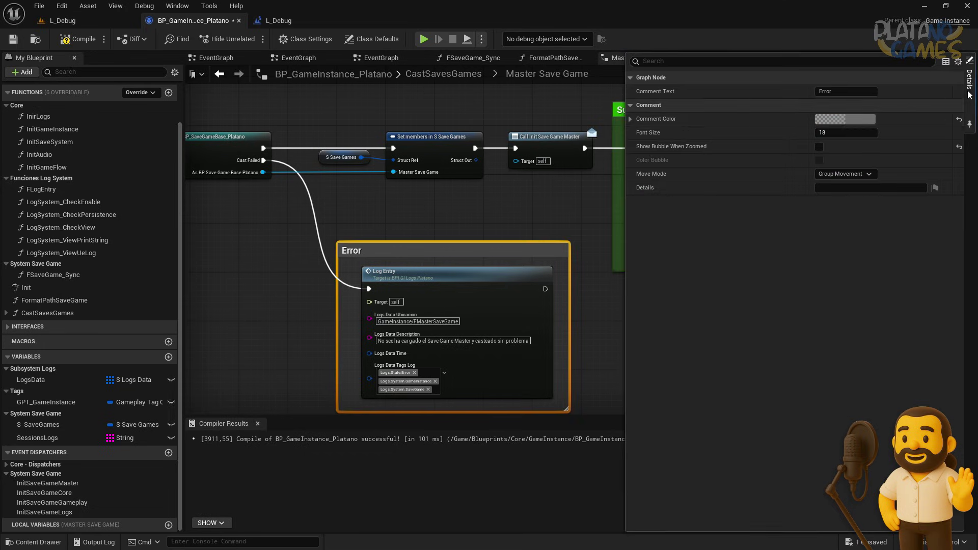
{"action": "left_click", "coordinate": [844, 119]}
{"action": "left_click_drag", "start_coordinate": [715, 204], "coordinate": [772, 215]}
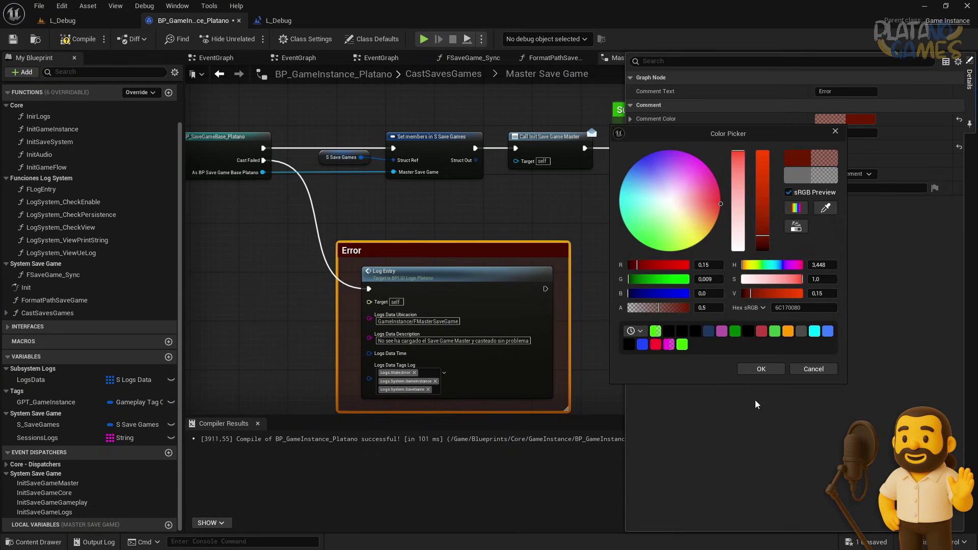
{"action": "left_click_drag", "start_coordinate": [750, 294], "coordinate": [769, 296]}
{"action": "left_click", "coordinate": [761, 369]}
Place the Error comment below the Succes comment
{"action": "scroll", "coordinate": [653, 269], "scroll_direction": "down", "scroll_amount": 2}
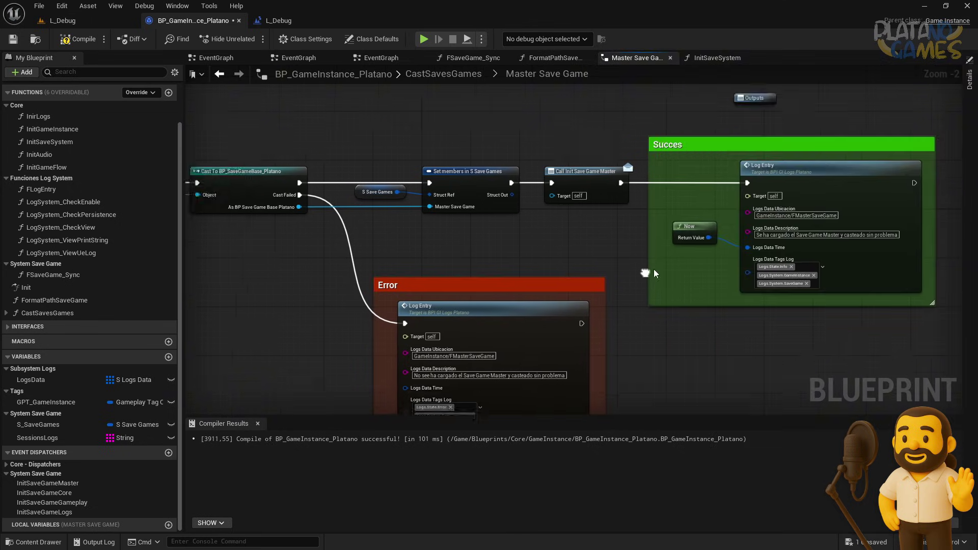
{"action": "scroll", "coordinate": [531, 265], "scroll_direction": "down", "scroll_amount": 2}
{"action": "scroll", "coordinate": [655, 267], "scroll_direction": "up", "scroll_amount": 1}
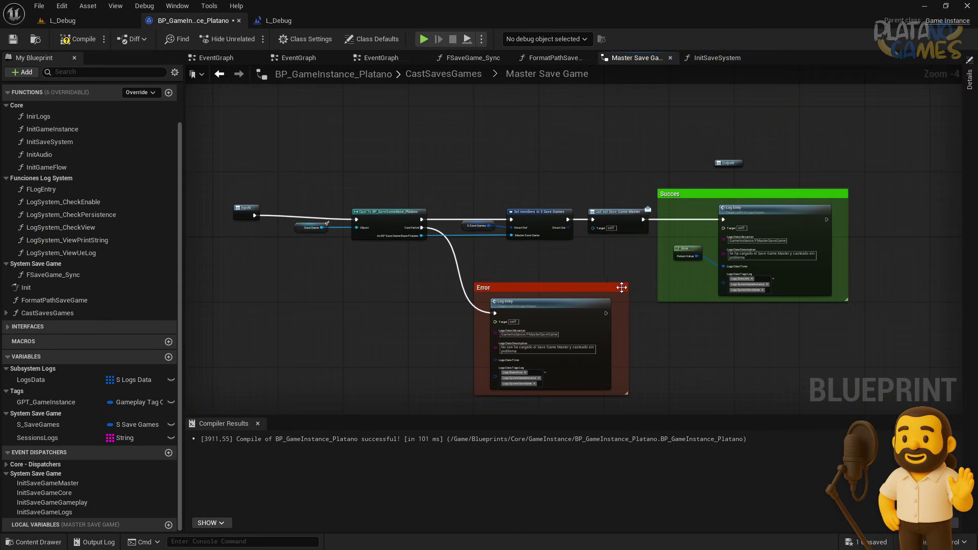
{"action": "left_click_drag", "start_coordinate": [621, 287], "coordinate": [793, 310]}
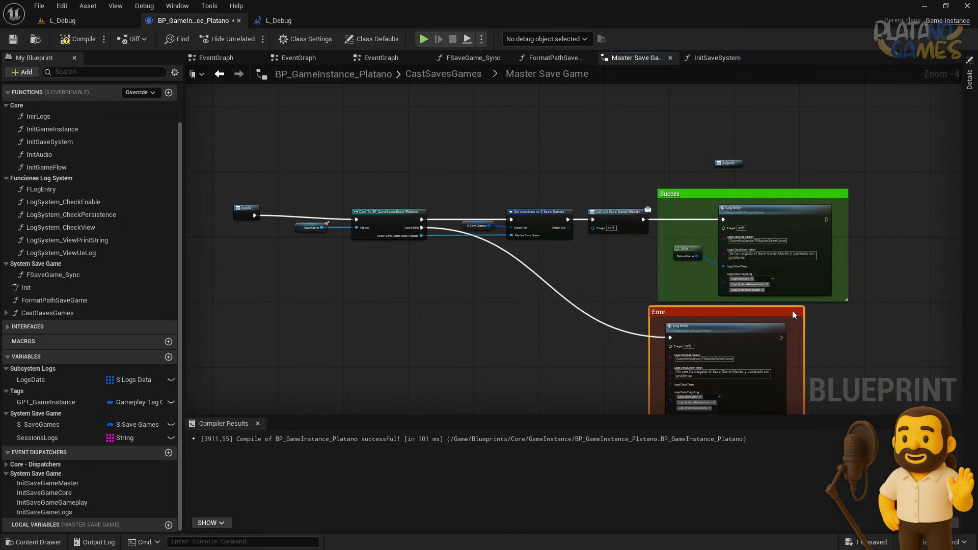
{"action": "left_click", "coordinate": [530, 246]}
{"action": "right_click_drag", "start_coordinate": [507, 256], "coordinate": [472, 216]}
{"action": "right_click_drag", "start_coordinate": [604, 267], "coordinate": [530, 268]}
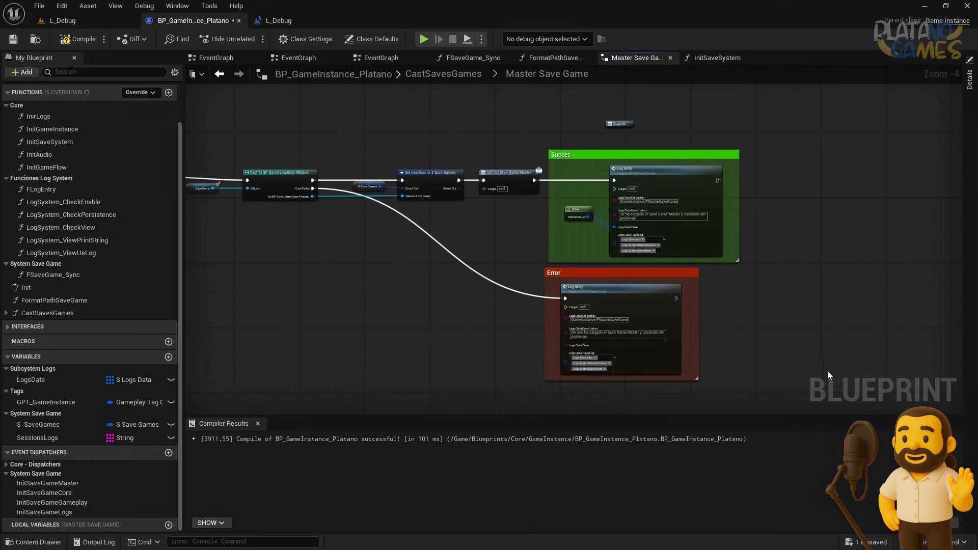
{"action": "left_click_drag", "start_coordinate": [538, 164], "coordinate": [749, 385]}
{"action": "left_click", "coordinate": [471, 140]}
Paste the Succes and Error log blocks into the Core Save Game graph beside the node chain
{"action": "left_click", "coordinate": [219, 73]}
{"action": "double_click", "coordinate": [610, 200]}
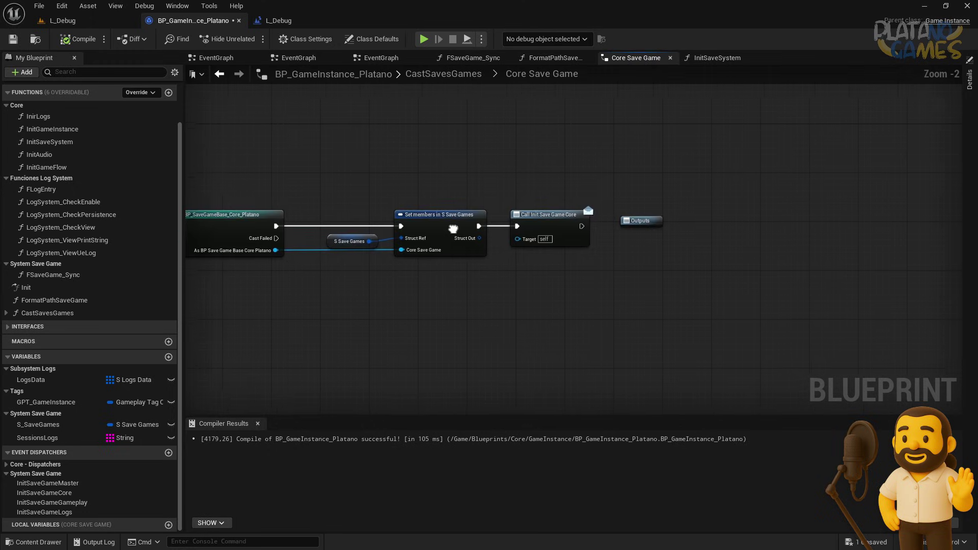
{"action": "key", "text": "ctrl+v"}
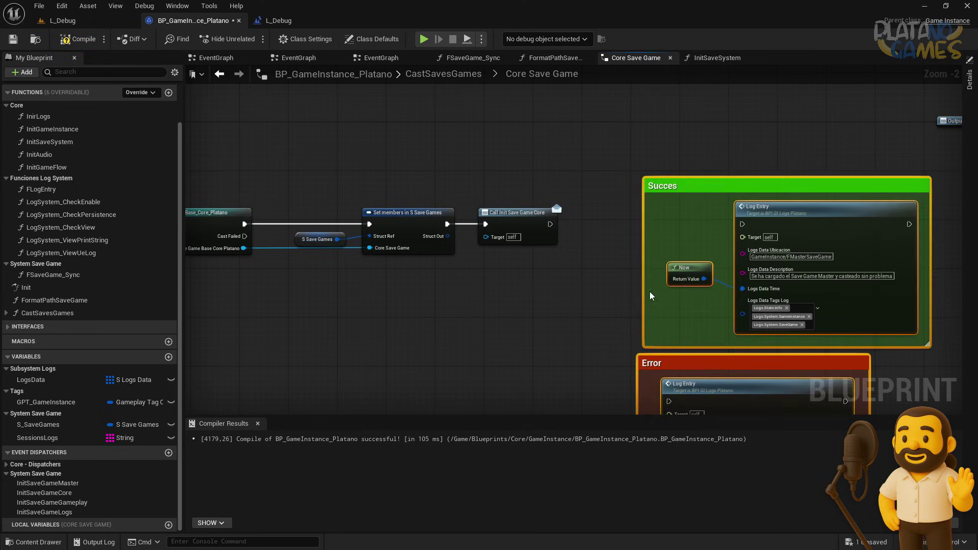
{"action": "right_click_drag", "start_coordinate": [650, 291], "coordinate": [719, 224]}
{"action": "left_click_drag", "start_coordinate": [875, 150], "coordinate": [809, 157]}
{"action": "right_click_drag", "start_coordinate": [588, 293], "coordinate": [624, 256]}
{"action": "left_click_drag", "start_coordinate": [817, 266], "coordinate": [567, 249]}
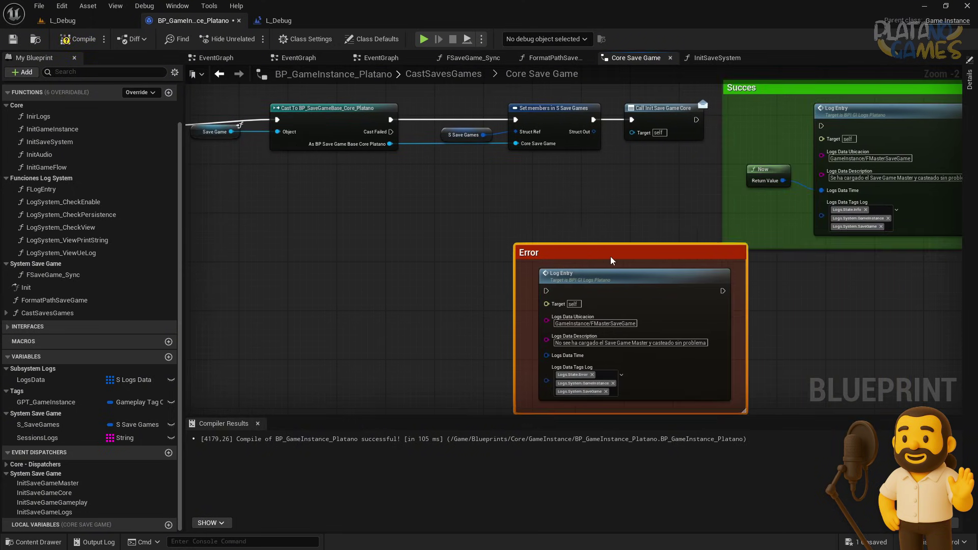
Wire Cast Failed to the Error Log Entry and Call Init Save Game Core to the Succes Log Entry
{"action": "left_click_drag", "start_coordinate": [391, 131], "coordinate": [503, 284]}
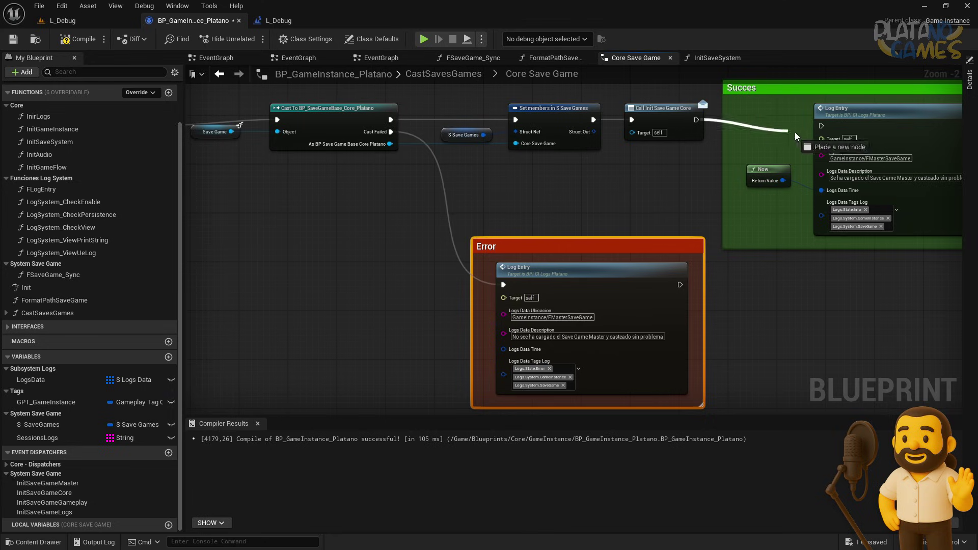
{"action": "left_click_drag", "start_coordinate": [696, 120], "coordinate": [828, 123]}
{"action": "right_click_drag", "start_coordinate": [827, 123], "coordinate": [655, 125]}
{"action": "scroll", "coordinate": [769, 91], "scroll_direction": "up", "scroll_amount": 2}
Change Master to Core in both the success and error descriptions
{"action": "left_click", "coordinate": [714, 204]}
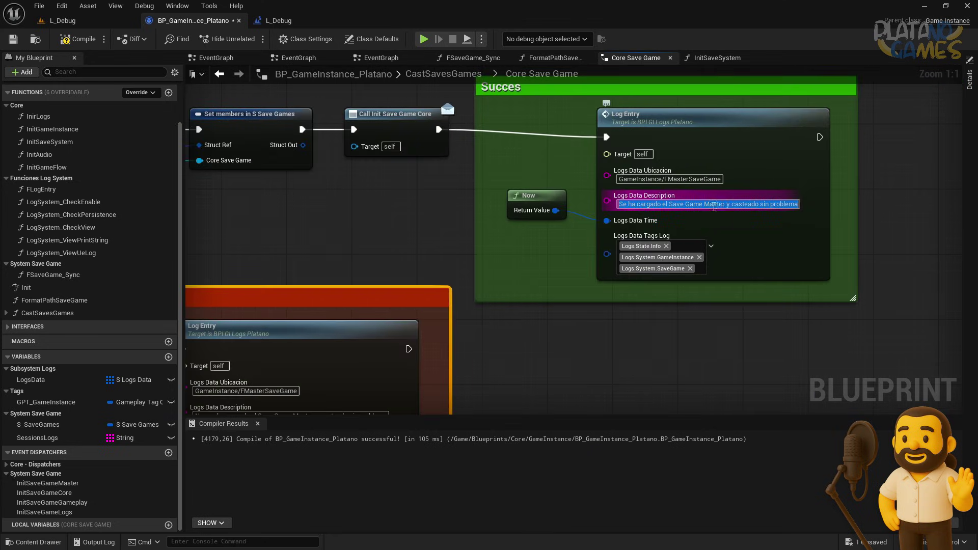
{"action": "scroll", "coordinate": [429, 321], "scroll_direction": "down", "scroll_amount": 3}
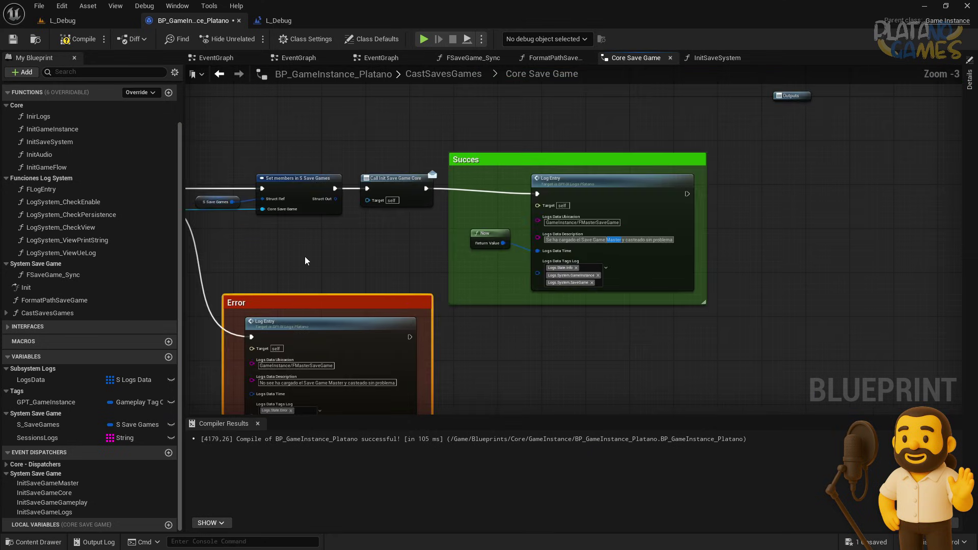
{"action": "scroll", "coordinate": [526, 239], "scroll_direction": "up", "scroll_amount": 3}
{"action": "type", "text": "Cor"}
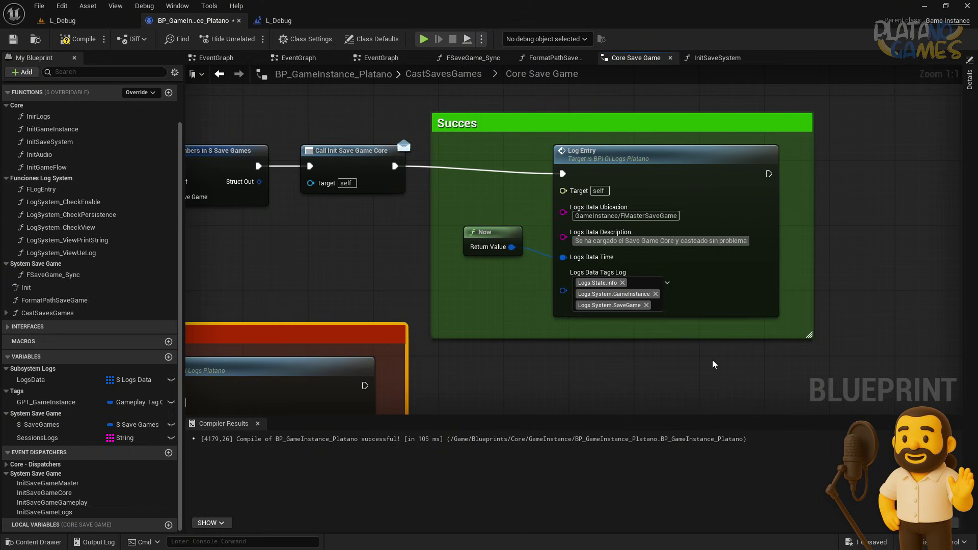
{"action": "right_click_drag", "start_coordinate": [714, 364], "coordinate": [924, 272]}
{"action": "left_click", "coordinate": [473, 363]}
{"action": "left_click", "coordinate": [480, 364]}
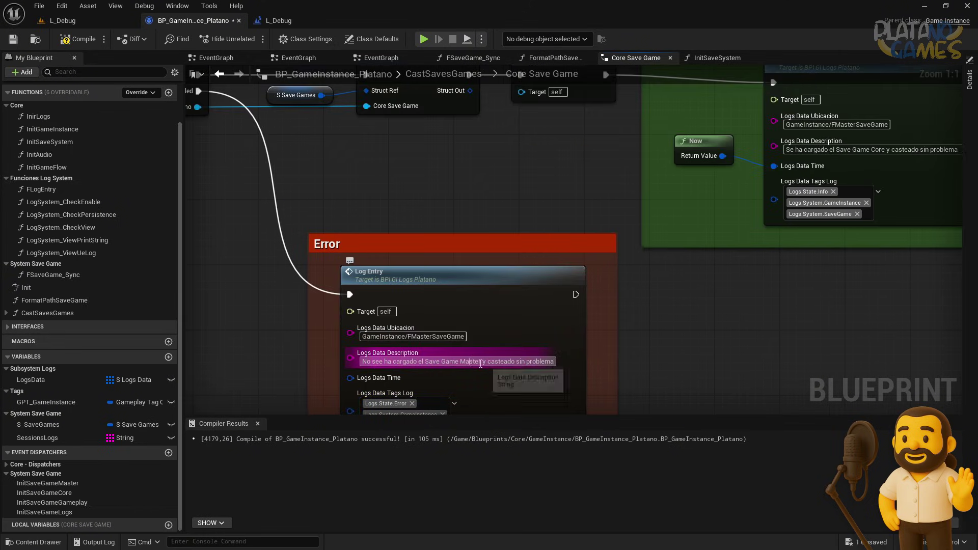
{"action": "type", "text": "Core"}
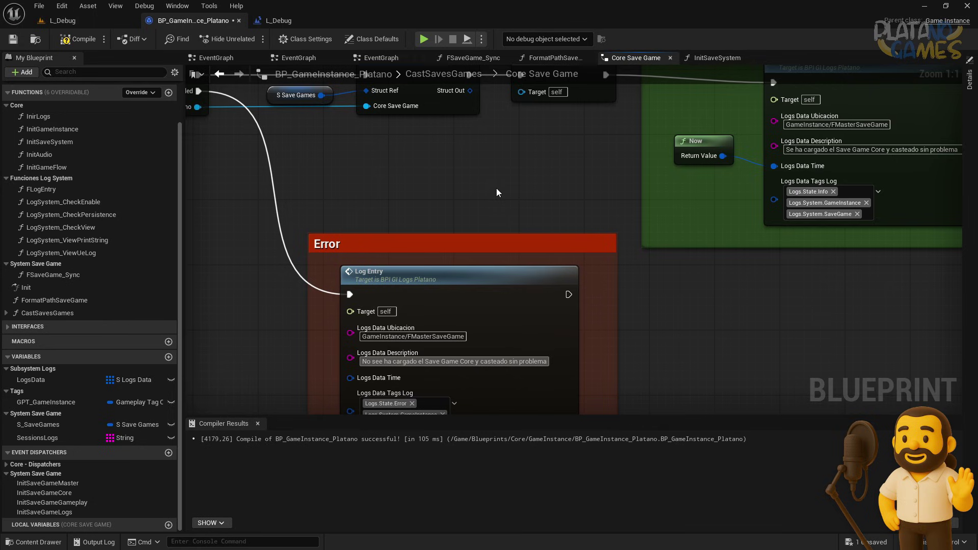
{"action": "mouse_move", "coordinate": [496, 188]}
{"action": "right_mouse_down"}
{"action": "mouse_move", "coordinate": [499, 104]}
{"action": "mouse_move", "coordinate": [454, 225]}
{"action": "right_mouse_up"}
{"action": "scroll", "coordinate": [454, 225], "scroll_direction": "down", "scroll_amount": 2}
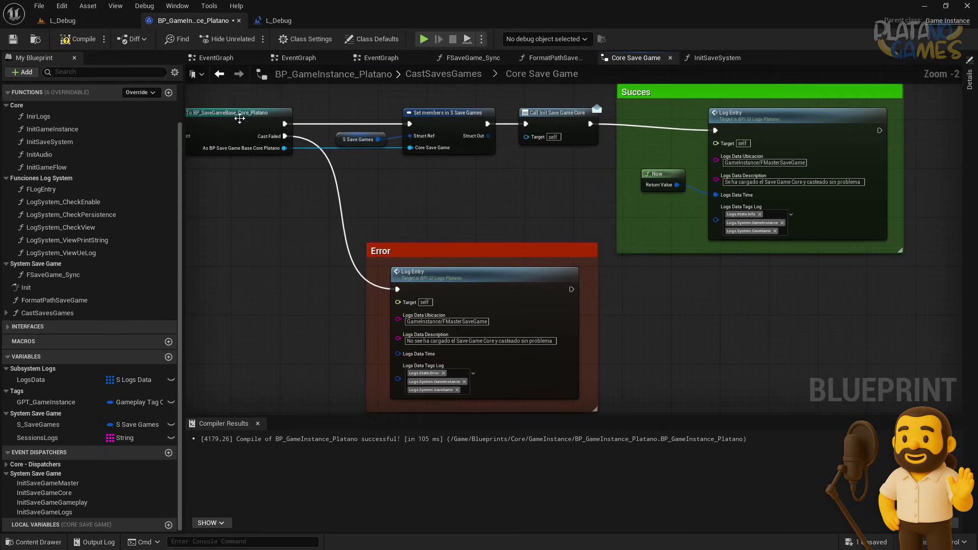
{"action": "left_click", "coordinate": [219, 74]}
In GameplaySaveGame, arrange the Success and Error boxes and wire Cast Failed to the Error Log Entry
{"action": "double_click", "coordinate": [591, 250]}
{"action": "right_click_drag", "start_coordinate": [592, 257], "coordinate": [542, 295]}
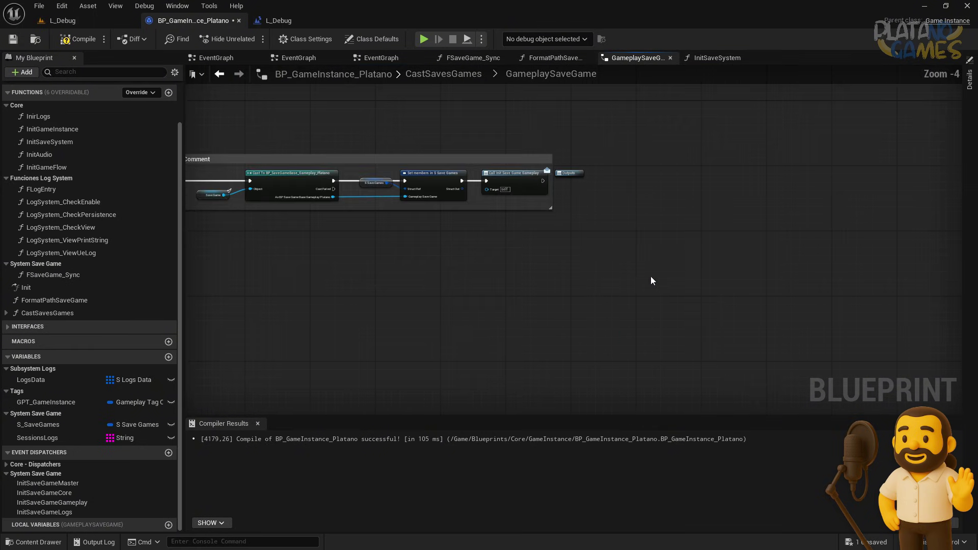
{"action": "left_click_drag", "start_coordinate": [719, 232], "coordinate": [652, 219]}
{"action": "left_click_drag", "start_coordinate": [570, 173], "coordinate": [840, 164]}
{"action": "left_click", "coordinate": [650, 237]}
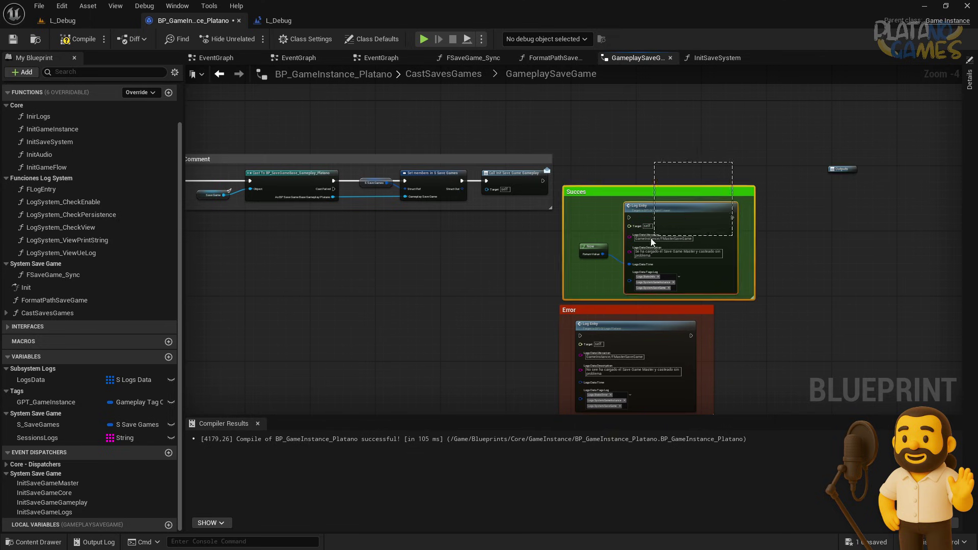
{"action": "scroll", "coordinate": [539, 186], "scroll_direction": "up", "scroll_amount": 3}
{"action": "right_click_drag", "start_coordinate": [208, 201], "coordinate": [347, 116]}
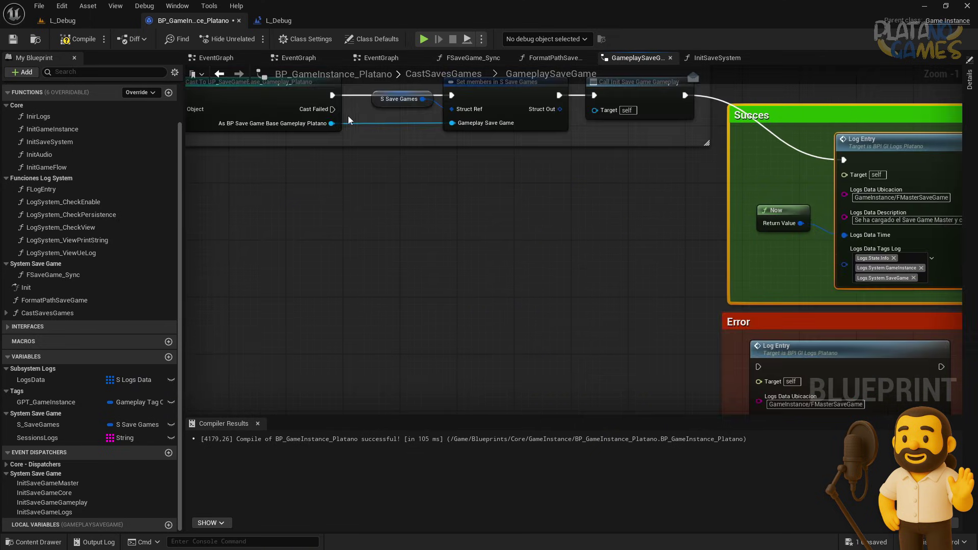
{"action": "mouse_move", "coordinate": [325, 109]}
{"action": "left_mouse_down"}
{"action": "mouse_move", "coordinate": [624, 343]}
{"action": "mouse_move", "coordinate": [759, 367]}
{"action": "left_mouse_up"}
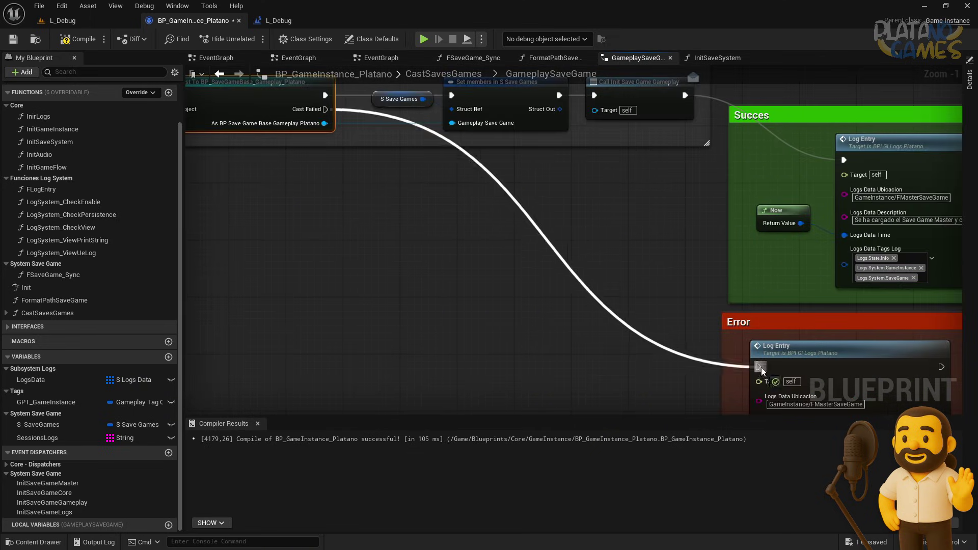
{"action": "right_click_drag", "start_coordinate": [759, 367], "coordinate": [566, 244]}
Replace Master with Gameplay in both log descriptions and save the blueprint
{"action": "scroll", "coordinate": [662, 286], "scroll_direction": "up", "scroll_amount": 1}
{"action": "scroll", "coordinate": [350, 299], "scroll_direction": "down", "scroll_amount": 3}
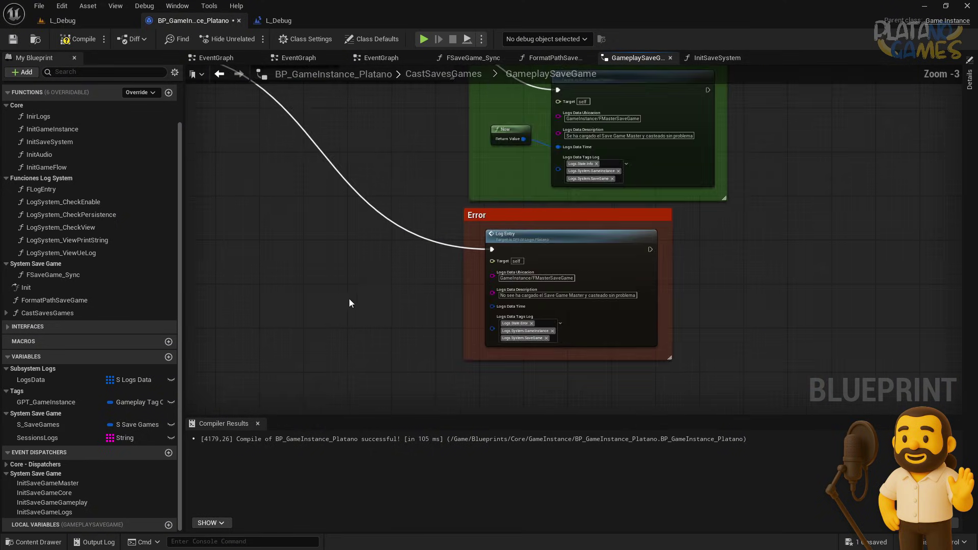
{"action": "scroll", "coordinate": [372, 262], "scroll_direction": "up", "scroll_amount": 3}
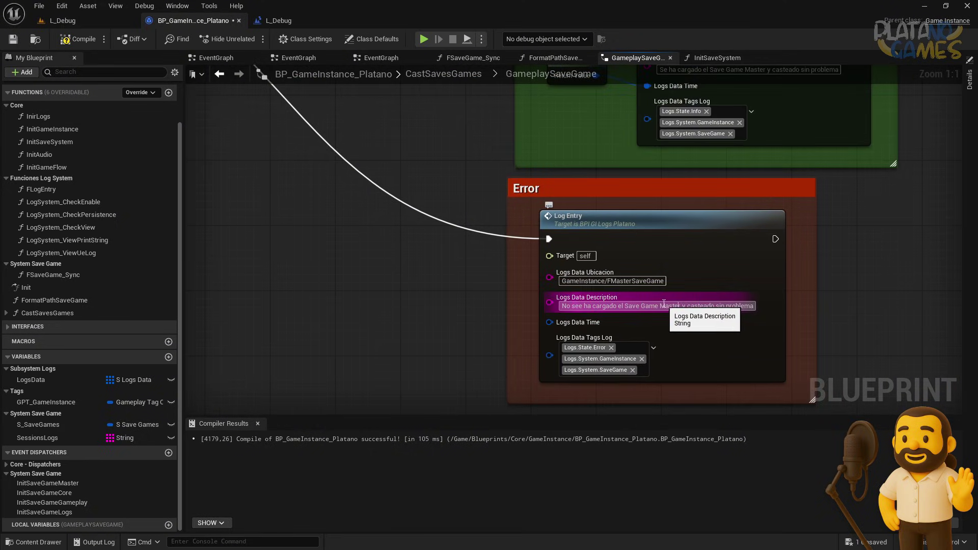
{"action": "type", "text": "Gameplay"}
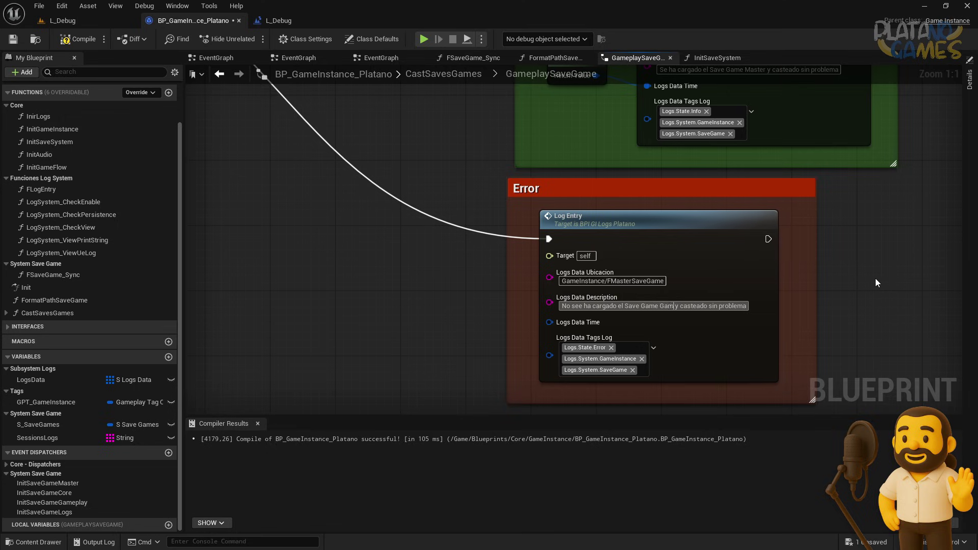
{"action": "right_click_drag", "start_coordinate": [870, 278], "coordinate": [788, 420]}
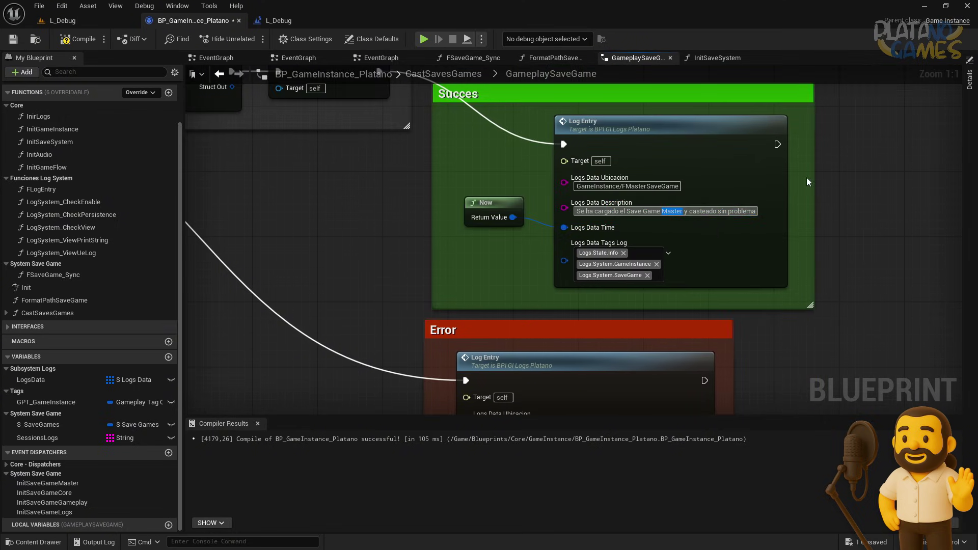
{"action": "type", "text": "Gameplay"}
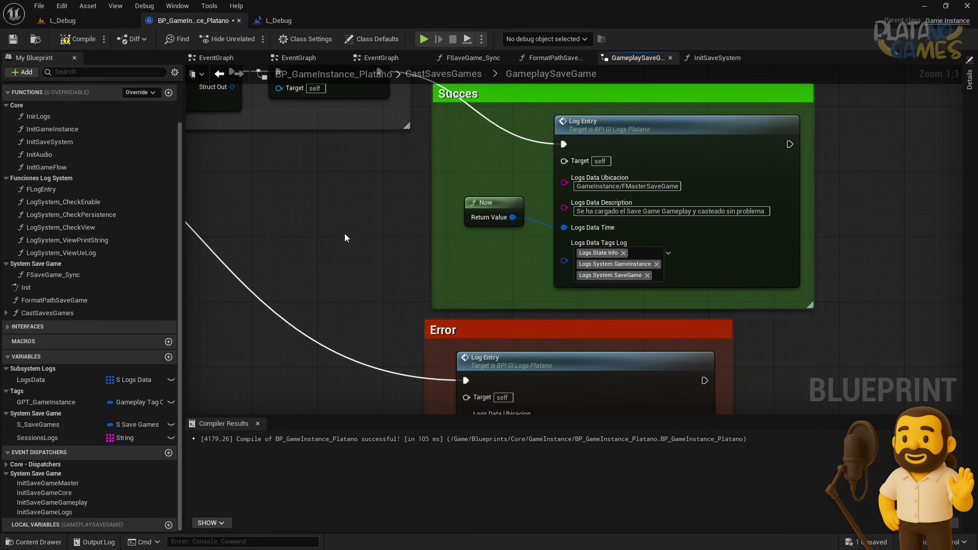
{"action": "scroll", "coordinate": [344, 234], "scroll_direction": "down", "scroll_amount": 5}
{"action": "left_click", "coordinate": [14, 40]}
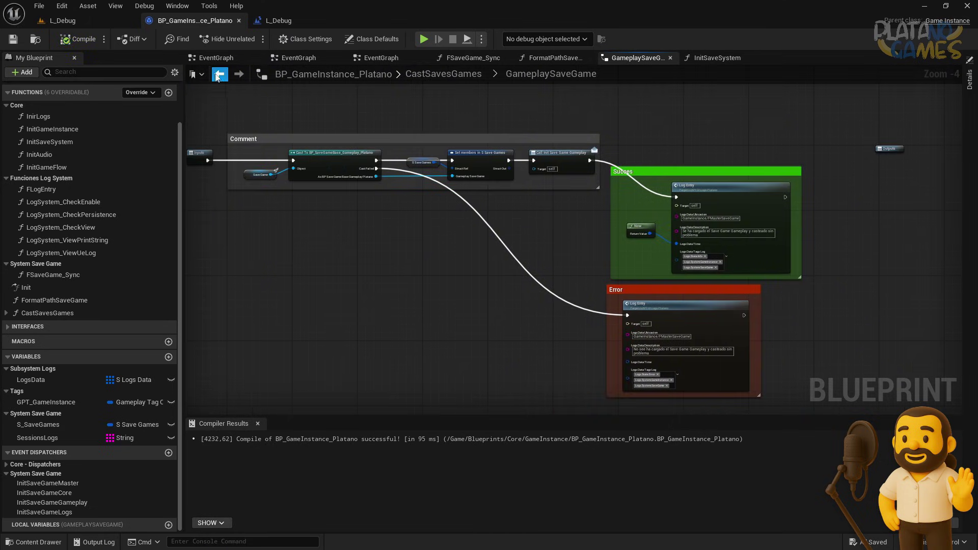
{"action": "key", "text": "alt+Left"}
Paste the Success and Error log groups into the Logs Save Game graph beside the chain
{"action": "double_click", "coordinate": [609, 279]}
{"action": "right_click_drag", "start_coordinate": [609, 279], "coordinate": [514, 255]}
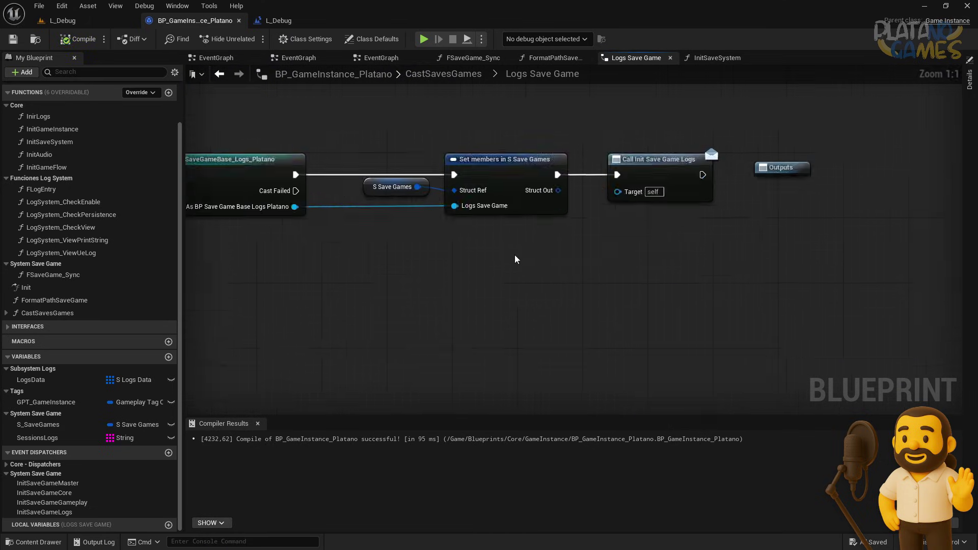
{"action": "scroll", "coordinate": [514, 255], "scroll_direction": "down", "scroll_amount": 4}
{"action": "key", "text": "ctrl+v"}
{"action": "left_click_drag", "start_coordinate": [738, 216], "coordinate": [703, 189]}
{"action": "left_click", "coordinate": [565, 153]}
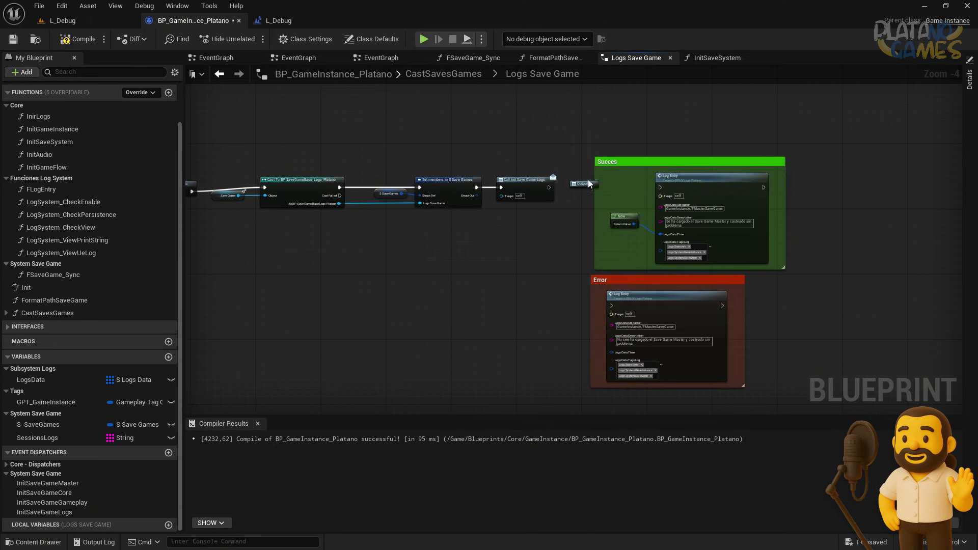
Wire Call Init Save Game Logs to the Success log and Cast Failed to the Error log
{"action": "scroll", "coordinate": [537, 184], "scroll_direction": "up", "scroll_amount": 2}
{"action": "left_click_drag", "start_coordinate": [548, 188], "coordinate": [729, 191]}
{"action": "left_click", "coordinate": [450, 308]}
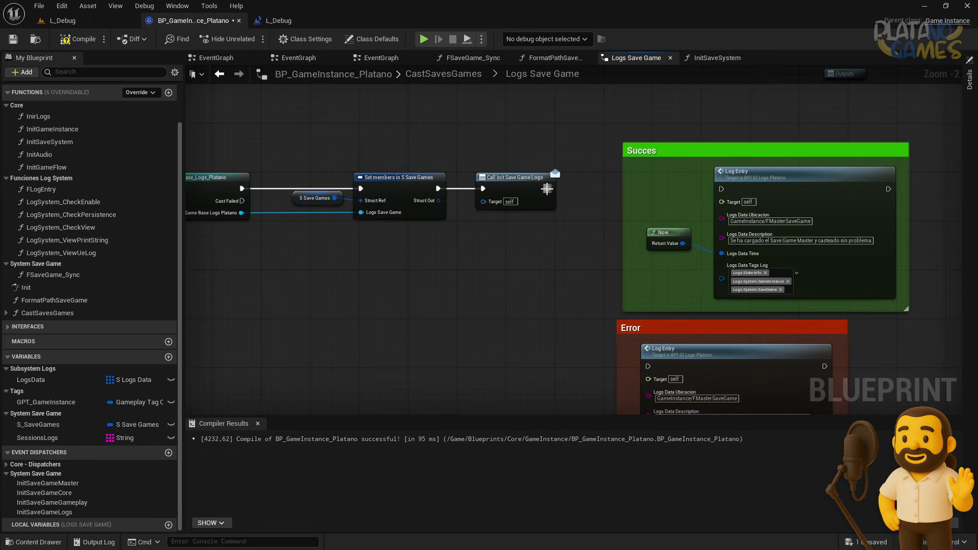
{"action": "left_click_drag", "start_coordinate": [549, 188], "coordinate": [722, 189]}
{"action": "right_click_drag", "start_coordinate": [485, 302], "coordinate": [600, 247]}
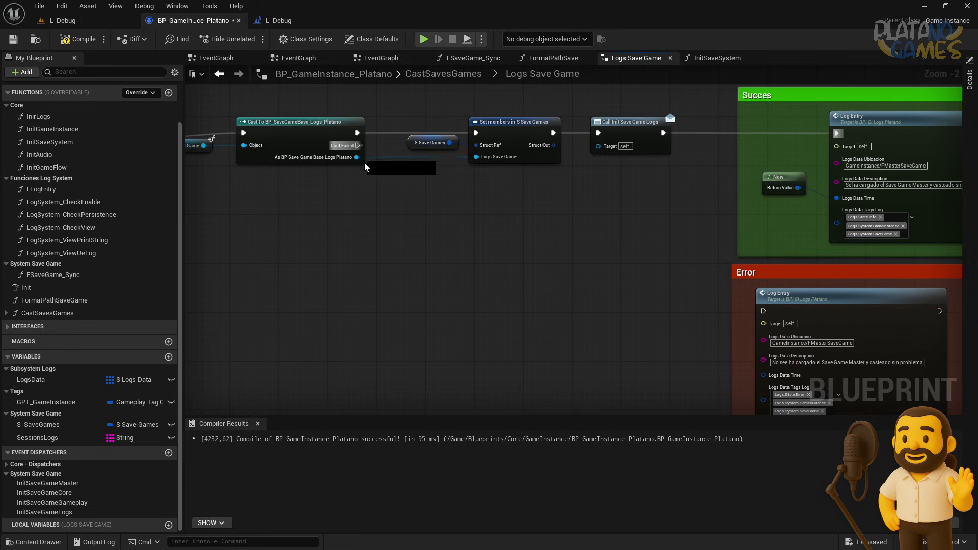
{"action": "left_click_drag", "start_coordinate": [358, 146], "coordinate": [768, 312]}
{"action": "right_click_drag", "start_coordinate": [768, 313], "coordinate": [542, 261]}
Change Master to Logs in the descriptions and save the blueprint
{"action": "scroll", "coordinate": [568, 308], "scroll_direction": "up", "scroll_amount": 2}
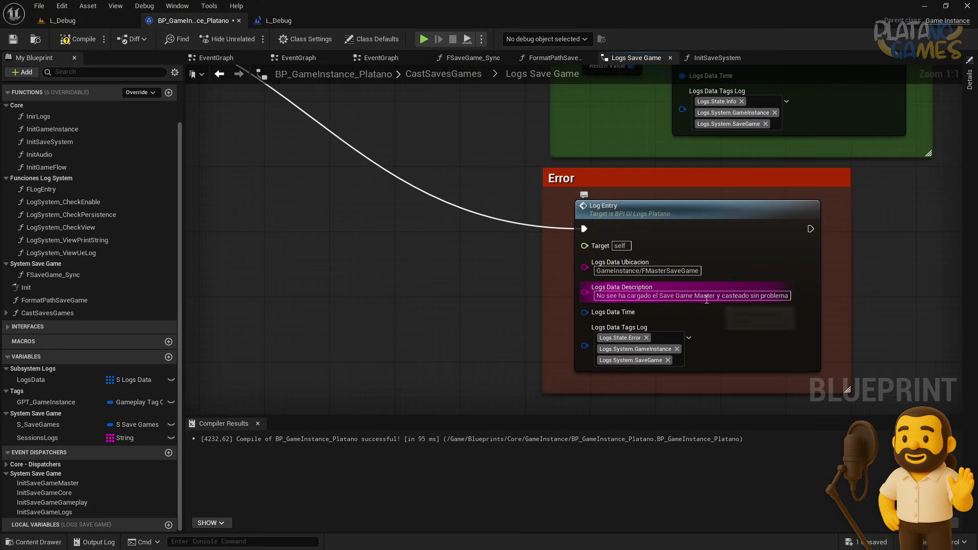
{"action": "double_click", "coordinate": [715, 296]}
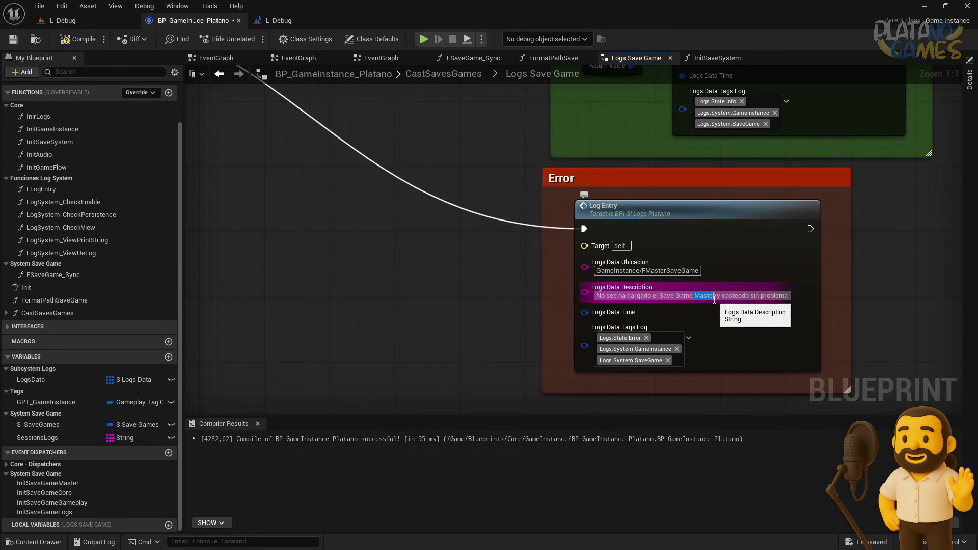
{"action": "type", "text": "Logs"}
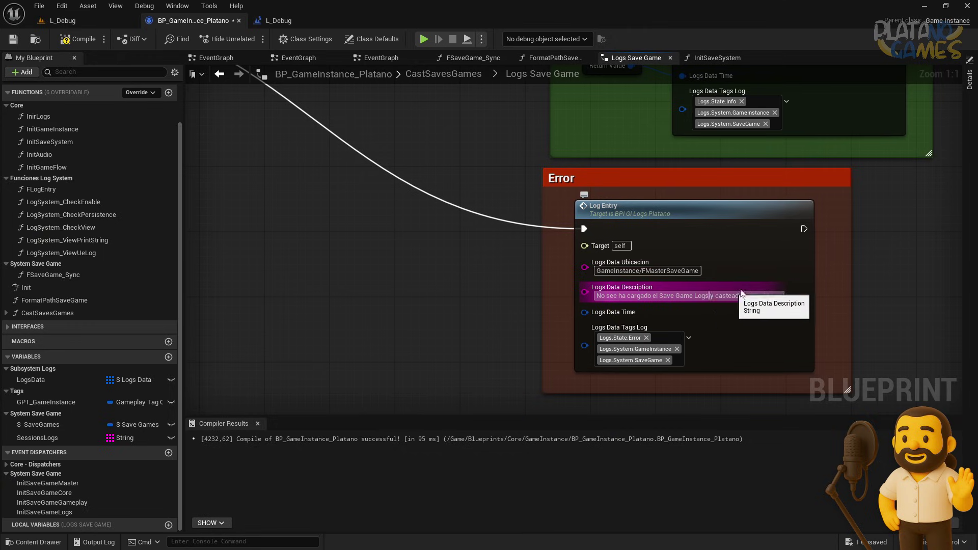
{"action": "right_click_drag", "start_coordinate": [699, 170], "coordinate": [615, 281]}
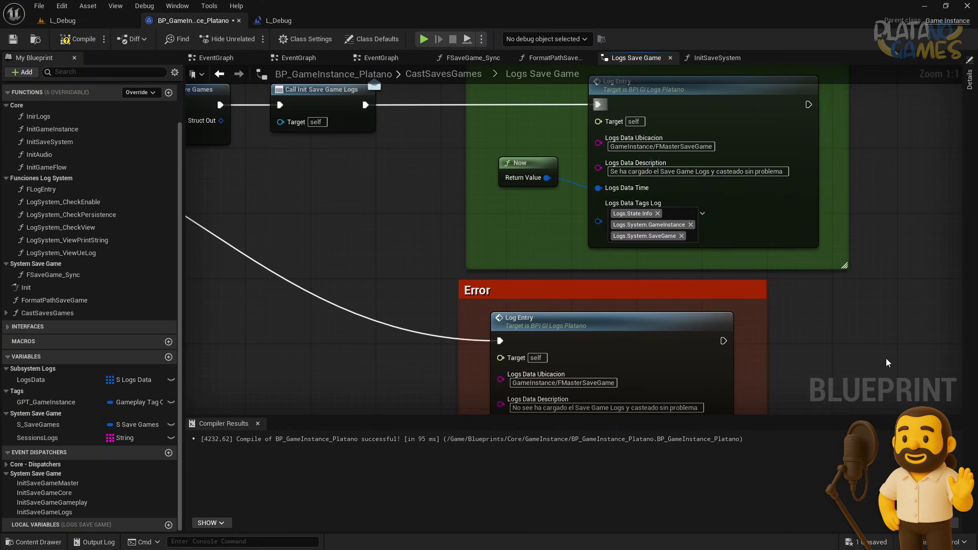
{"action": "scroll", "coordinate": [855, 330], "scroll_direction": "down", "scroll_amount": 4}
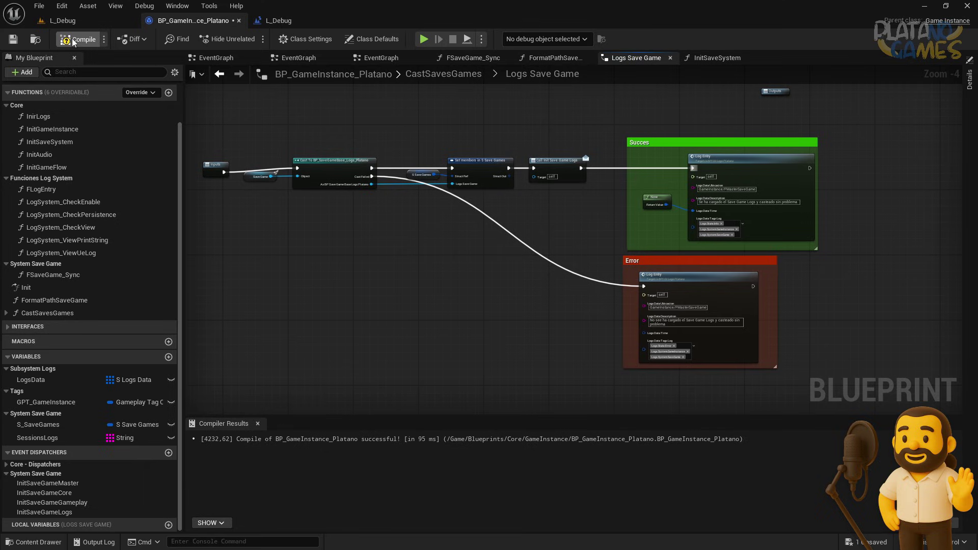
{"action": "left_click", "coordinate": [19, 42]}
{"action": "left_click", "coordinate": [219, 74]}
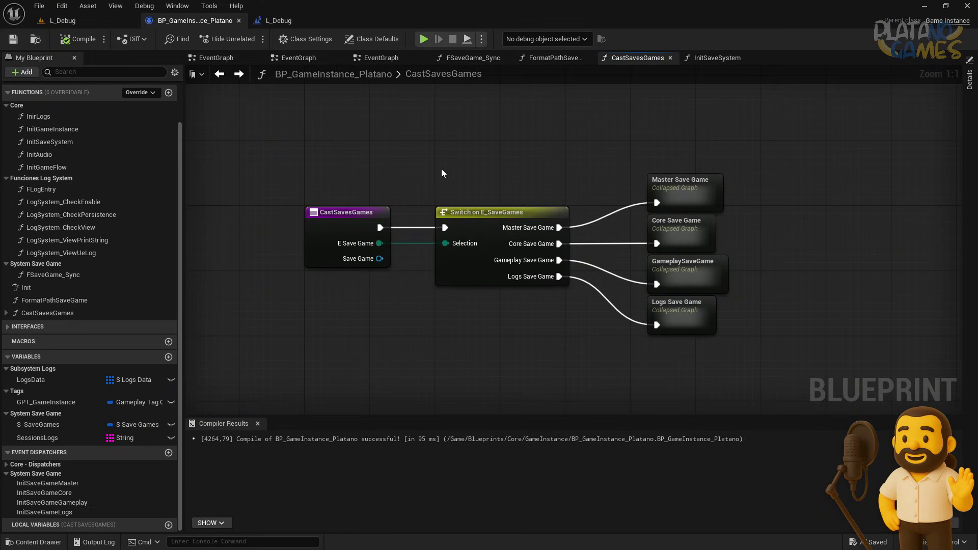
Review the FormatPathSaveGame graph, close its tab, then look over the FSaveGame_Sync graph
{"action": "left_click", "coordinate": [537, 61]}
{"action": "mouse_move", "coordinate": [489, 285]}
{"action": "right_mouse_down"}
{"action": "mouse_move", "coordinate": [446, 261]}
{"action": "mouse_move", "coordinate": [328, 273]}
{"action": "right_mouse_up"}
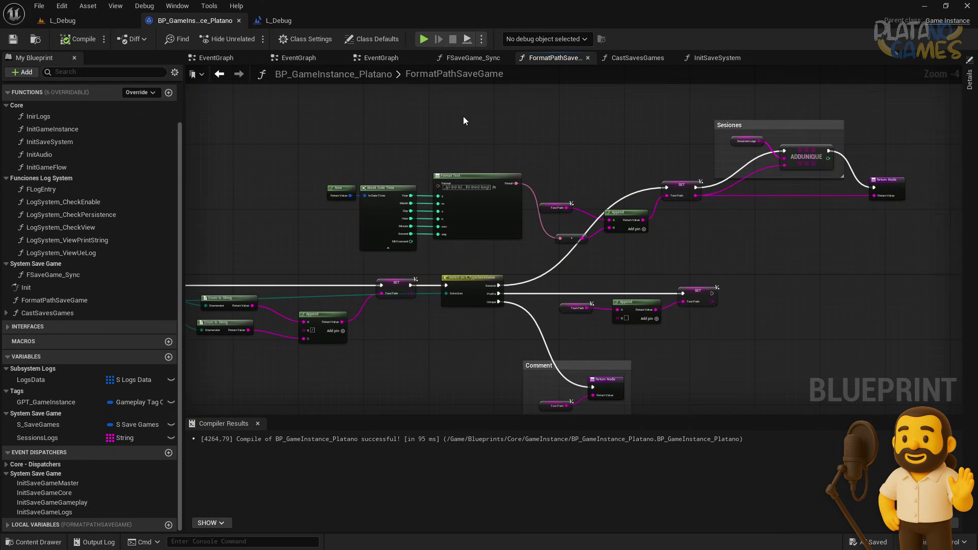
{"action": "right_click_drag", "start_coordinate": [464, 118], "coordinate": [456, 108]}
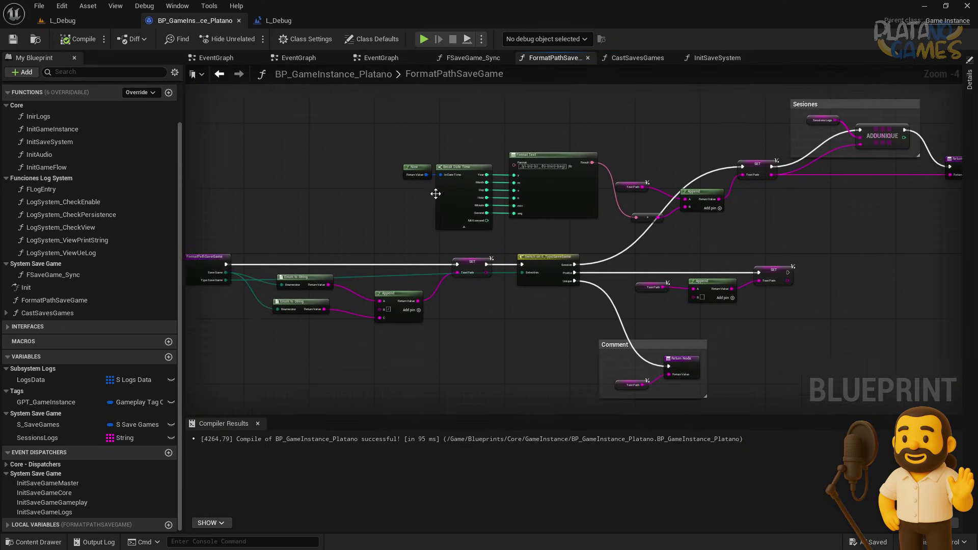
{"action": "left_click", "coordinate": [588, 58]}
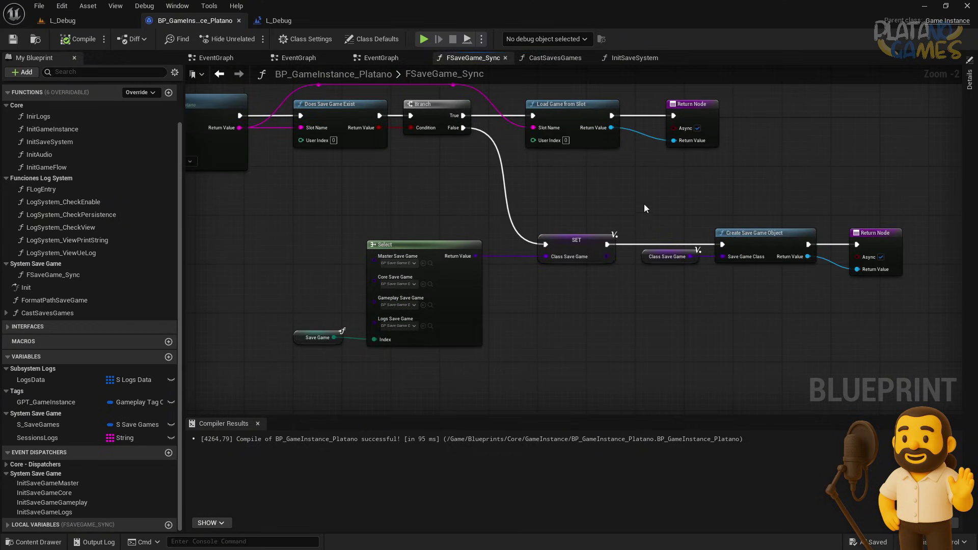
{"action": "mouse_move", "coordinate": [643, 204]}
{"action": "right_mouse_down"}
{"action": "mouse_move", "coordinate": [522, 178]}
{"action": "mouse_move", "coordinate": [431, 197]}
{"action": "right_mouse_up"}
{"action": "scroll", "coordinate": [416, 248], "scroll_direction": "down", "scroll_amount": 2}
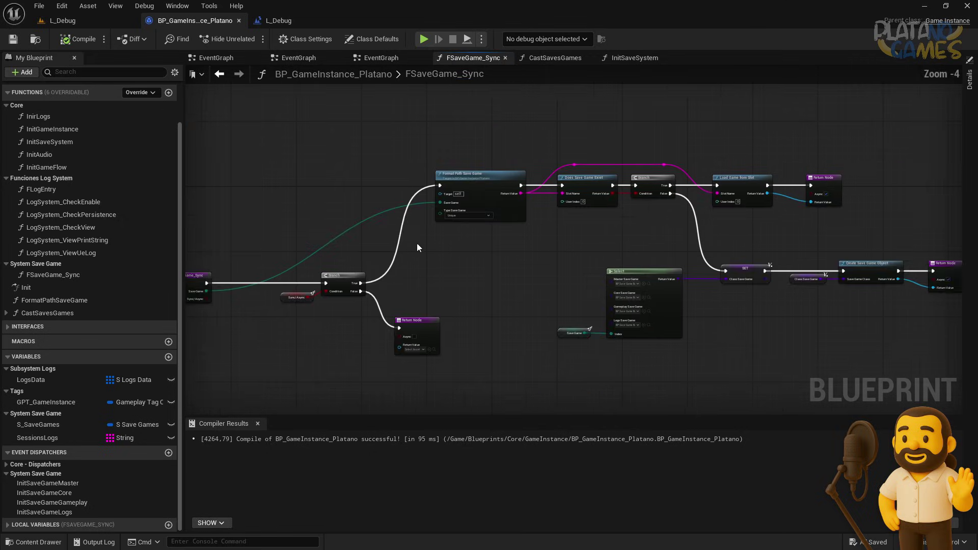
{"action": "right_click_drag", "start_coordinate": [417, 248], "coordinate": [519, 234]}
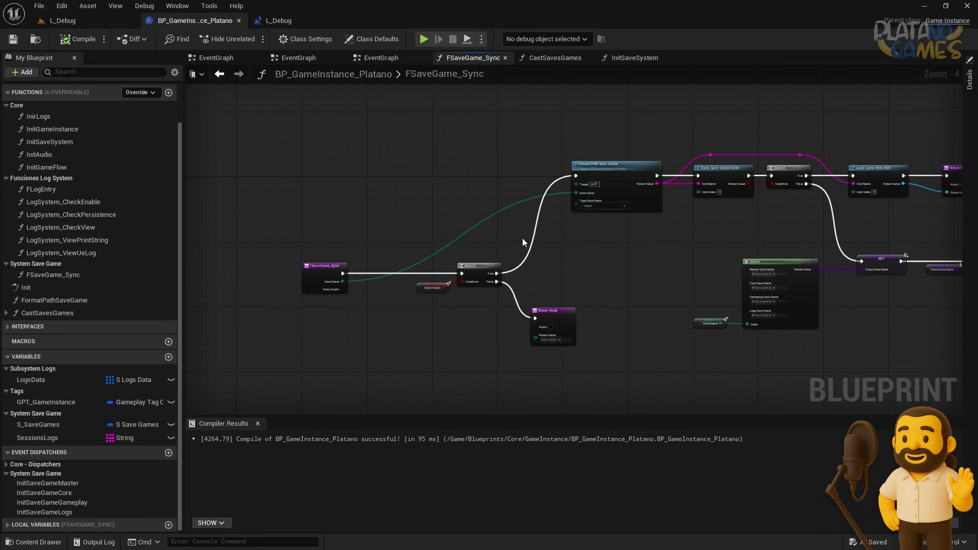
Review FSaveGame_Sync's Return Node, save the Blueprint, and go back to the EventGraph
{"action": "scroll", "coordinate": [551, 323], "scroll_direction": "up", "scroll_amount": 3}
{"action": "left_click", "coordinate": [559, 321]}
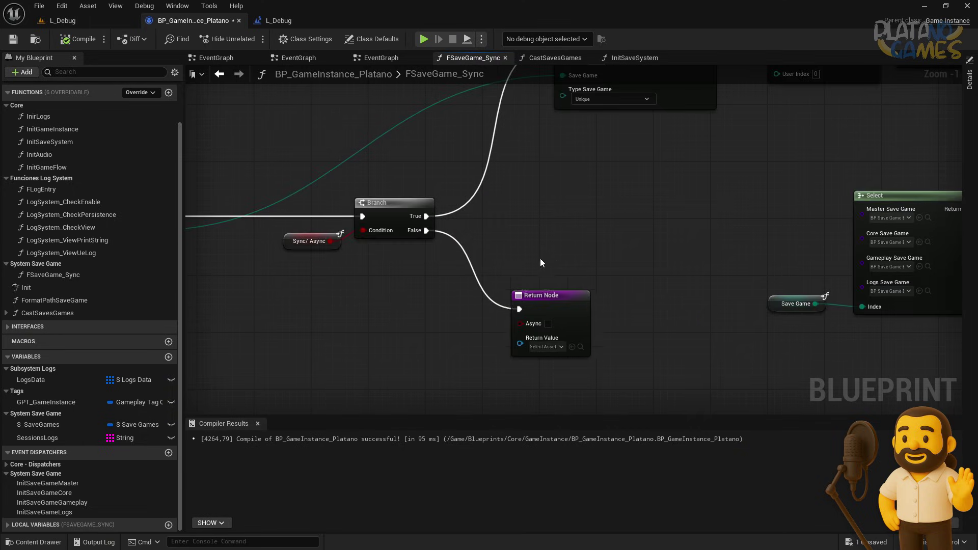
{"action": "scroll", "coordinate": [469, 264], "scroll_direction": "down", "scroll_amount": 3}
{"action": "left_click", "coordinate": [13, 39]}
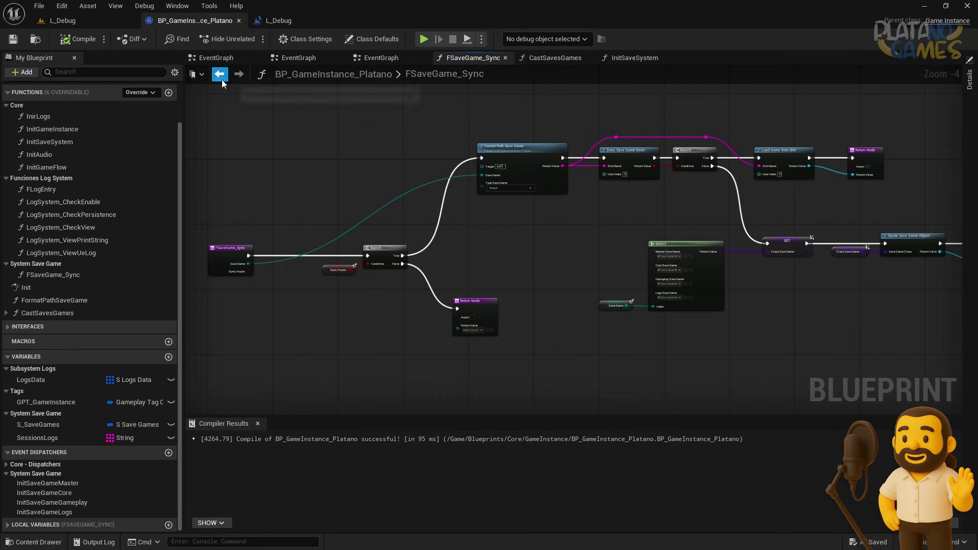
{"action": "key", "text": "alt+Left"}
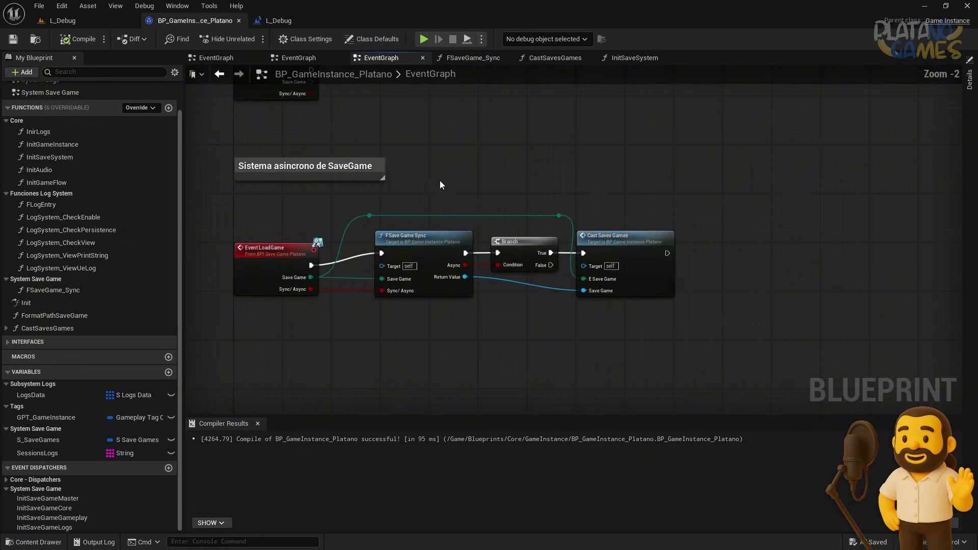
Shift Cast Saves Games right, then add and delete a comment box in the freed space
{"action": "left_click_drag", "start_coordinate": [640, 259], "coordinate": [678, 260]}
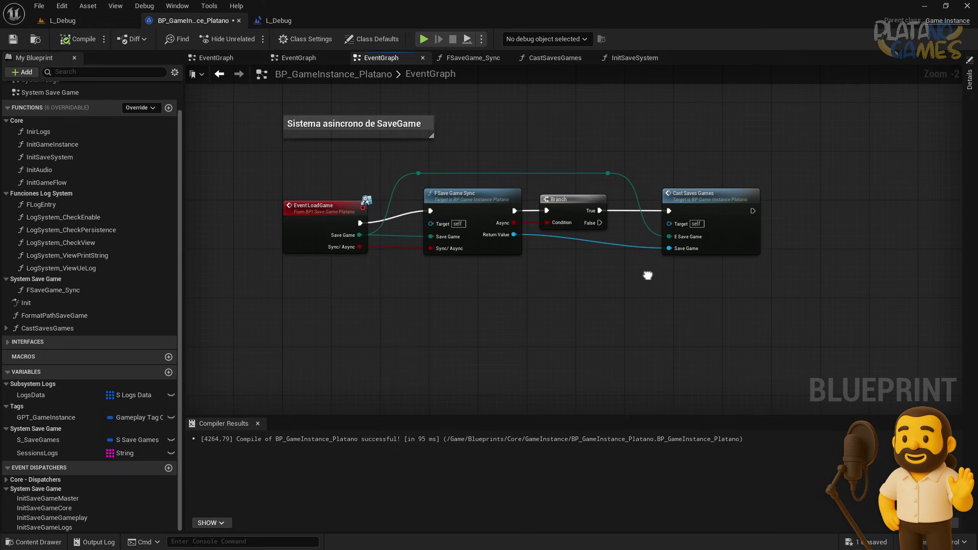
{"action": "scroll", "coordinate": [617, 314], "scroll_direction": "up", "scroll_amount": 2}
{"action": "right_click_drag", "start_coordinate": [692, 311], "coordinate": [573, 298]}
{"action": "key", "text": "c"}
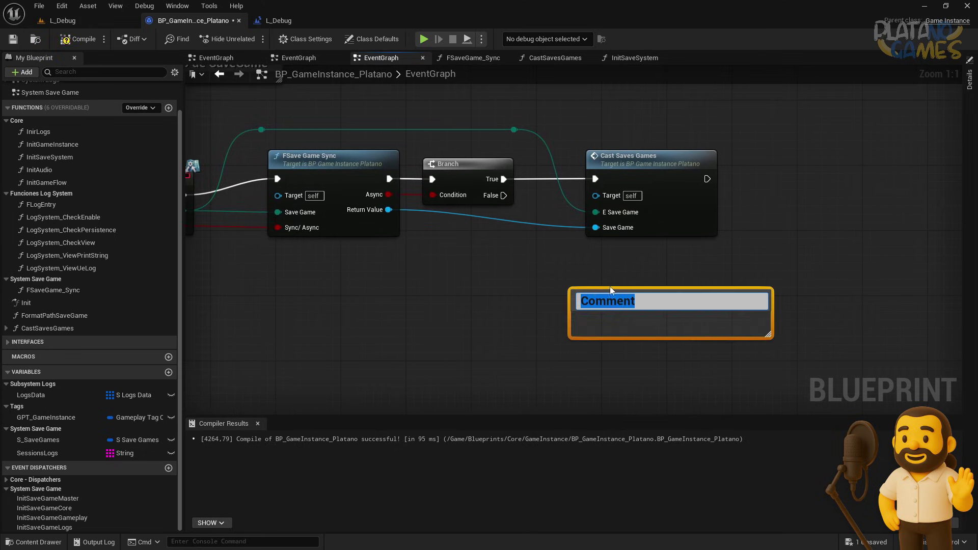
{"action": "key", "text": "Delete"}
Search the actions list for 'custom even', 'does' and 'load save' nodes without adding any
{"action": "right_click", "coordinate": [544, 323]}
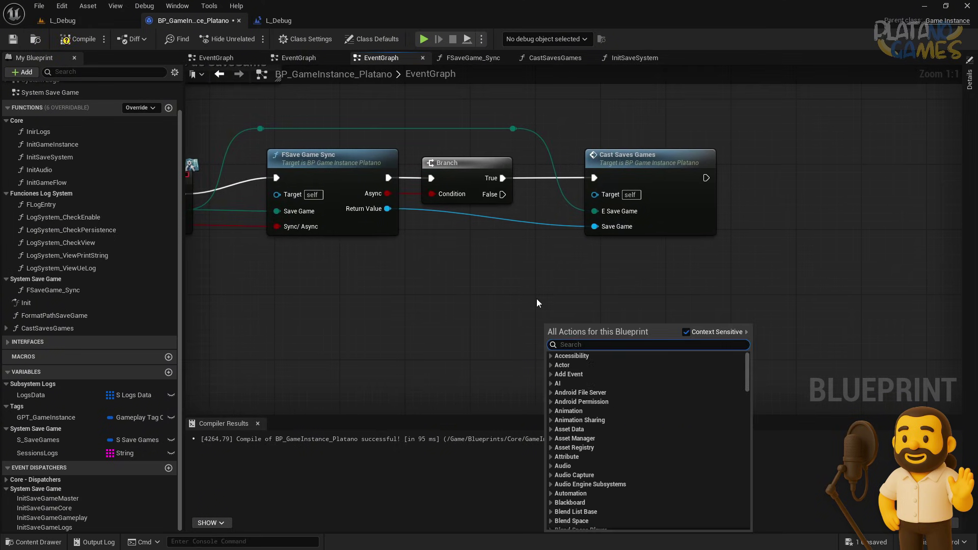
{"action": "type", "text": "cu"}
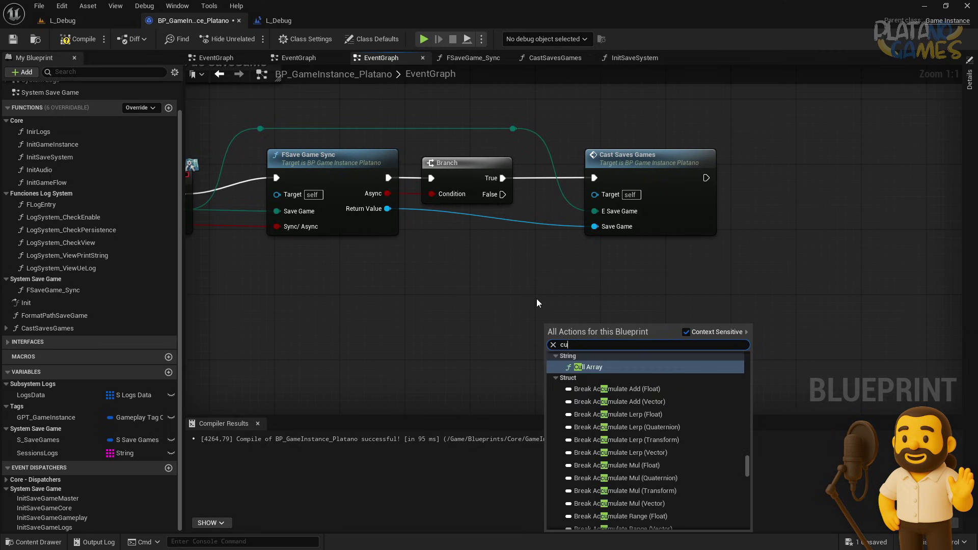
{"action": "type", "text": "stom even"}
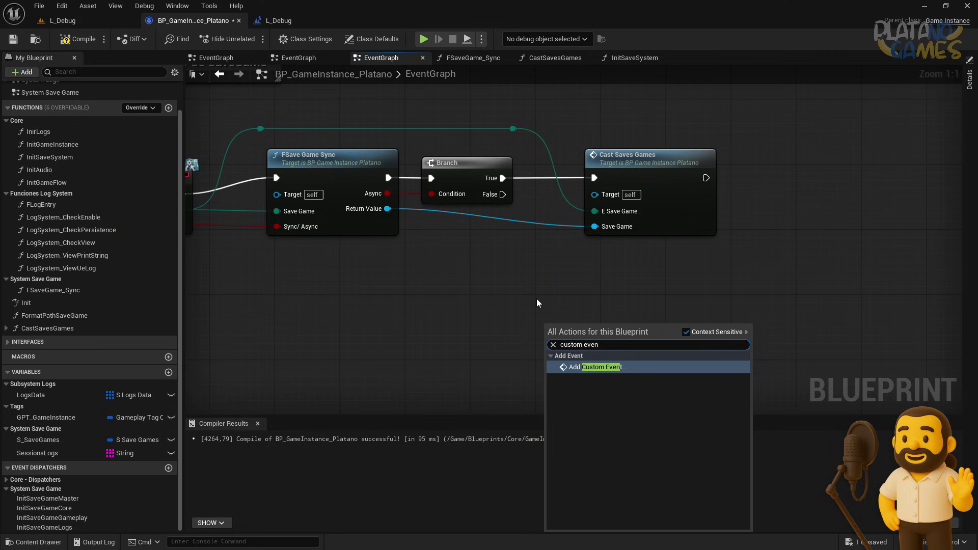
{"action": "key", "text": "Escape"}
{"action": "right_click", "coordinate": [574, 314]}
{"action": "type", "text": "doe"}
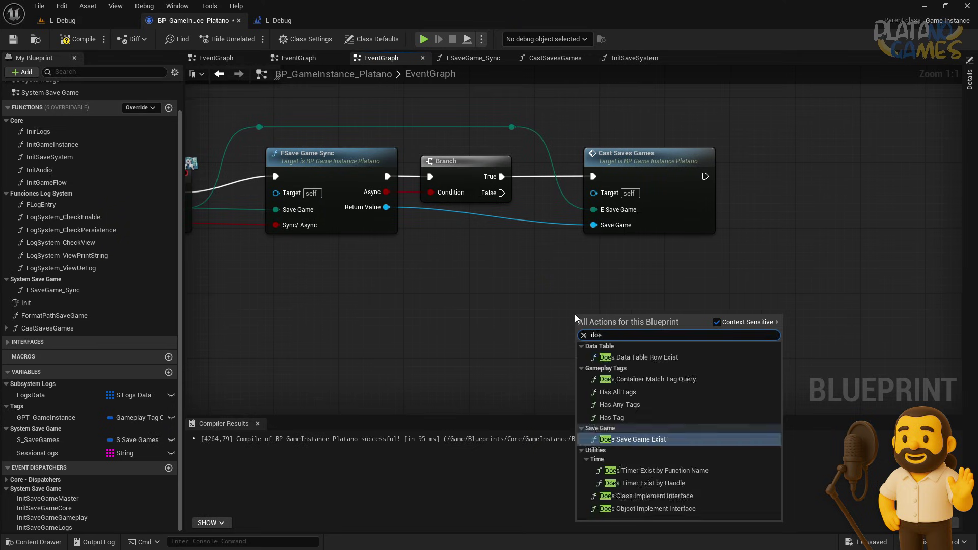
{"action": "key", "text": "BackSpace"}
{"action": "key", "text": "BackSpace"}
{"action": "key", "text": "BackSpace"}
{"action": "type", "text": "l"}
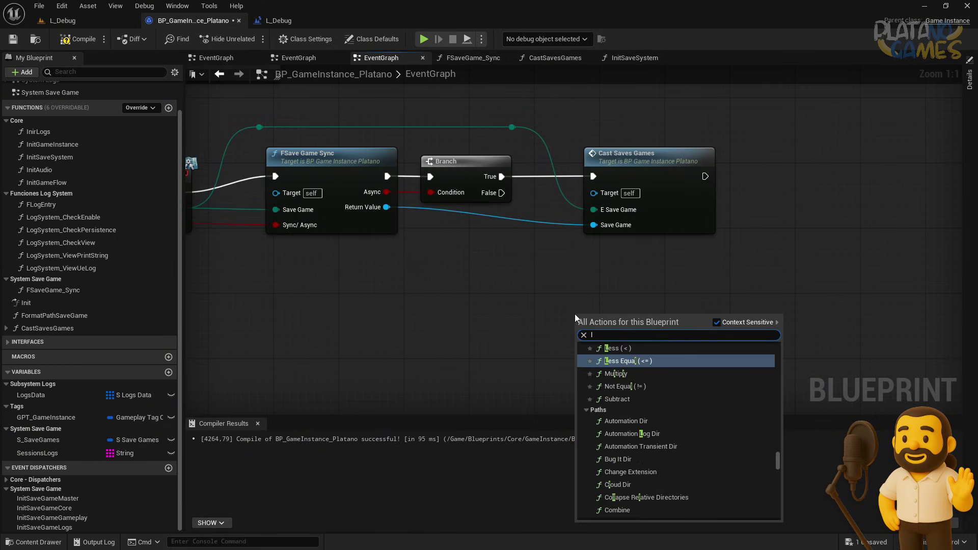
{"action": "type", "text": "oad save"}
{"action": "key", "text": "BackSpace"}
{"action": "key", "text": "BackSpace"}
{"action": "key", "text": "BackSpace"}
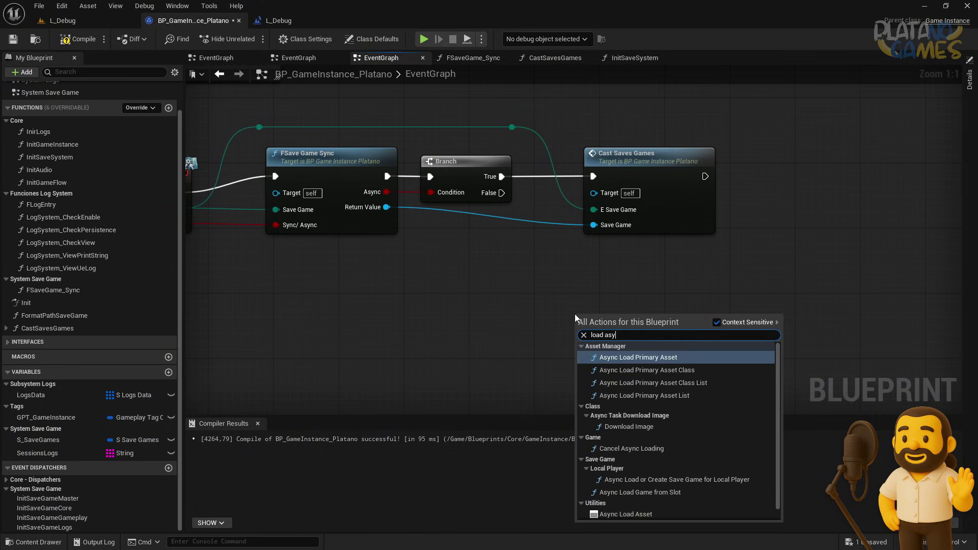
{"action": "key", "text": "BackSpace"}
{"action": "key", "text": "BackSpace"}
{"action": "key", "text": "BackSpace"}
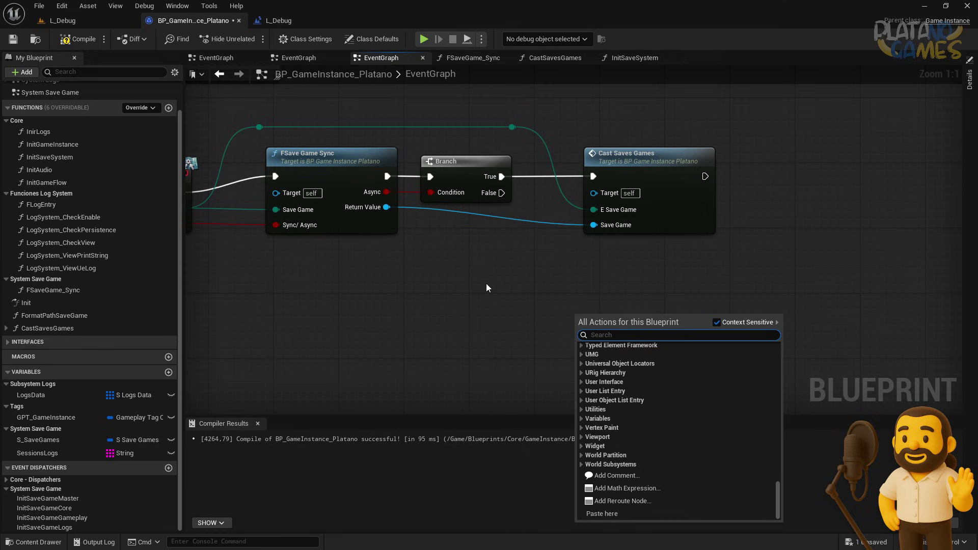
{"action": "key", "text": "Escape"}
Review the FSaveGame_Sync function and come back to the EventGraph
{"action": "double_click", "coordinate": [345, 222]}
{"action": "scroll", "coordinate": [394, 283], "scroll_direction": "up", "scroll_amount": 3}
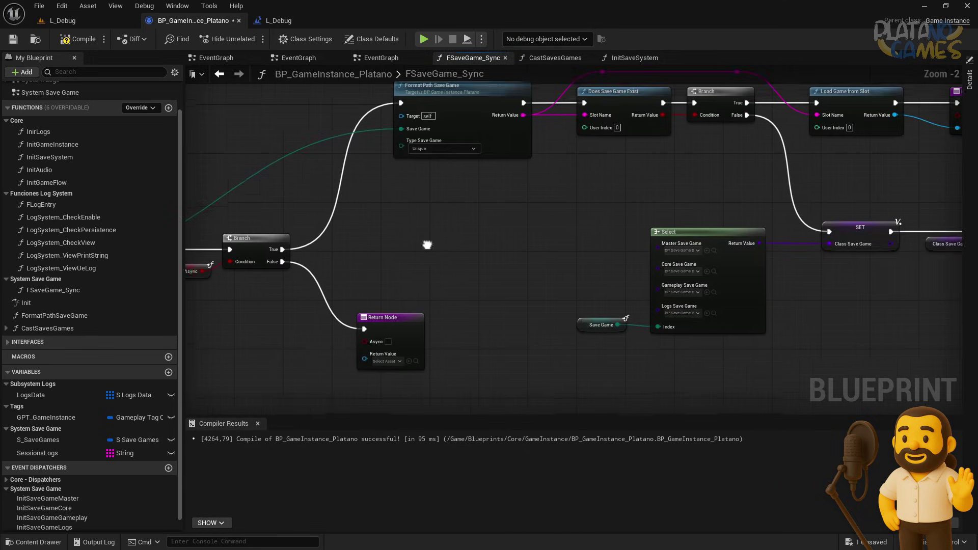
{"action": "key", "text": "alt+Left"}
Add a Does Save Game Exist node in the empty space on the Branch's False side
{"action": "right_click_drag", "start_coordinate": [644, 289], "coordinate": [524, 274]}
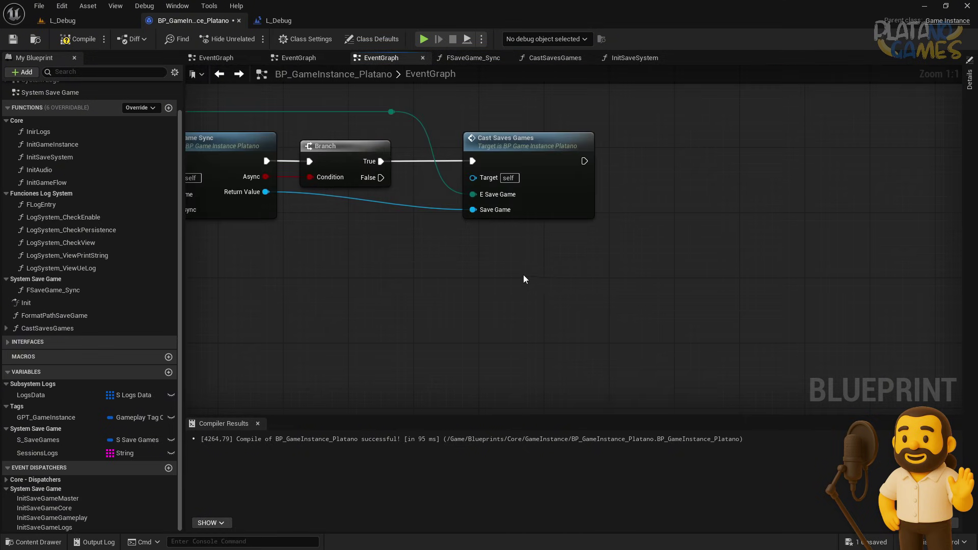
{"action": "right_click", "coordinate": [524, 274]}
{"action": "type", "text": "does um"}
{"action": "key", "text": "BackSpace"}
{"action": "key", "text": "BackSpace"}
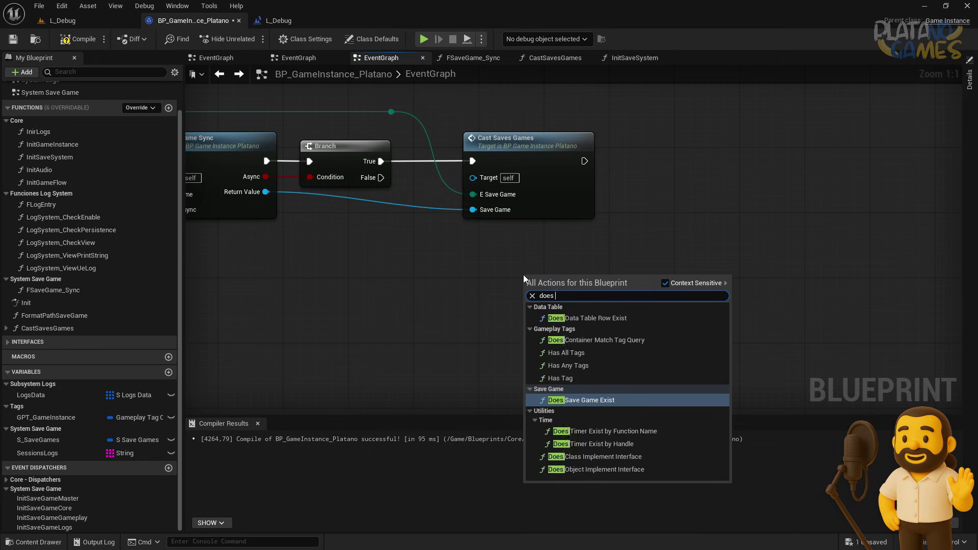
{"action": "type", "text": "imp"}
{"action": "key", "text": "BackSpace"}
{"action": "key", "text": "BackSpace"}
{"action": "key", "text": "BackSpace"}
{"action": "type", "text": "save"}
{"action": "key", "text": "Return"}
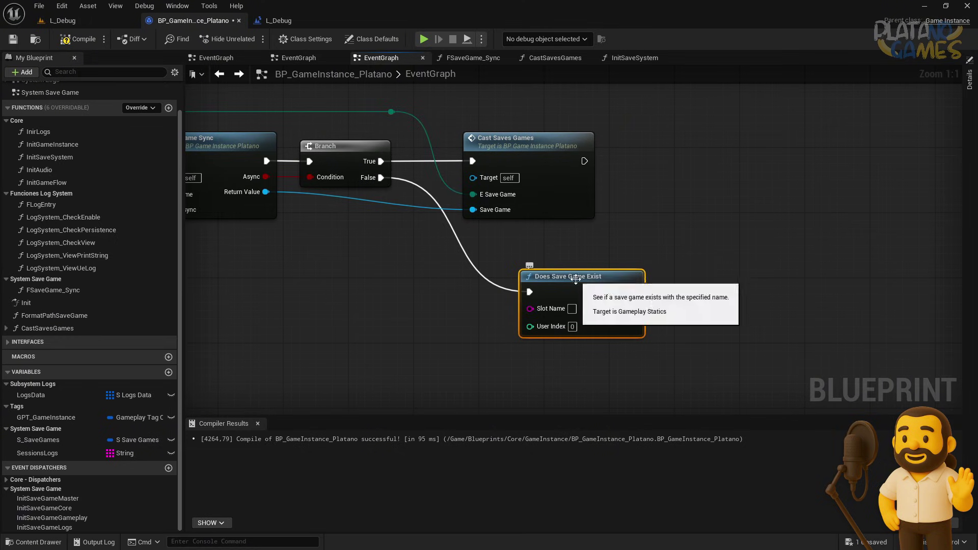
{"action": "left_click_drag", "start_coordinate": [540, 277], "coordinate": [516, 295]}
Add a Branch driven by the Does Save Game Exist result and place it beside the check
{"action": "mouse_move", "coordinate": [574, 269]}
{"action": "right_mouse_down"}
{"action": "mouse_move", "coordinate": [721, 253]}
{"action": "mouse_move", "coordinate": [514, 254]}
{"action": "right_mouse_up"}
{"action": "mouse_move", "coordinate": [549, 306]}
{"action": "left_mouse_down"}
{"action": "mouse_move", "coordinate": [655, 273]}
{"action": "mouse_move", "coordinate": [634, 298]}
{"action": "left_mouse_up"}
{"action": "right_click_drag", "start_coordinate": [721, 233], "coordinate": [595, 233]}
Hook Async Load Game from Slot to the new Branch's True output, replacing a wrongly added async node
{"action": "right_click", "coordinate": [561, 231]}
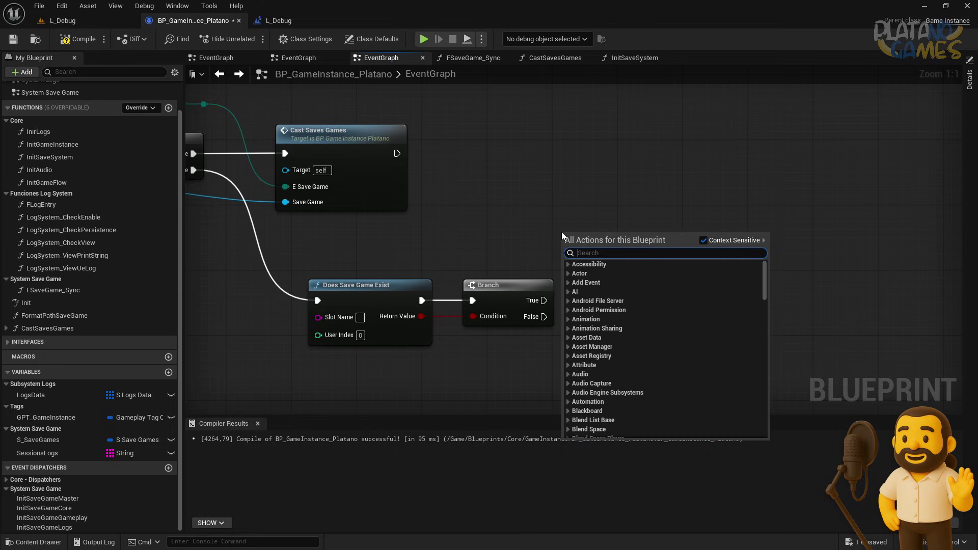
{"action": "type", "text": "load asyn"}
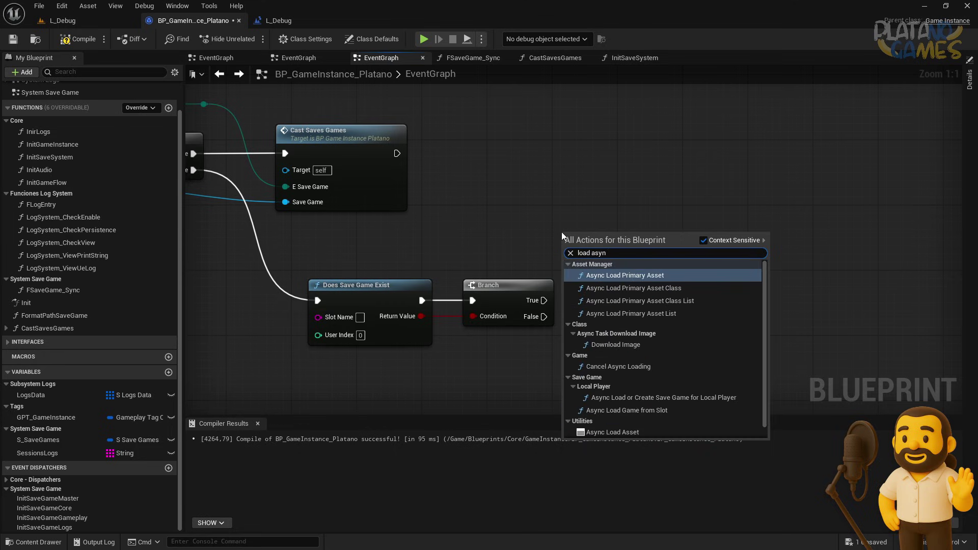
{"action": "type", "text": "c save"}
{"action": "key", "text": "Return"}
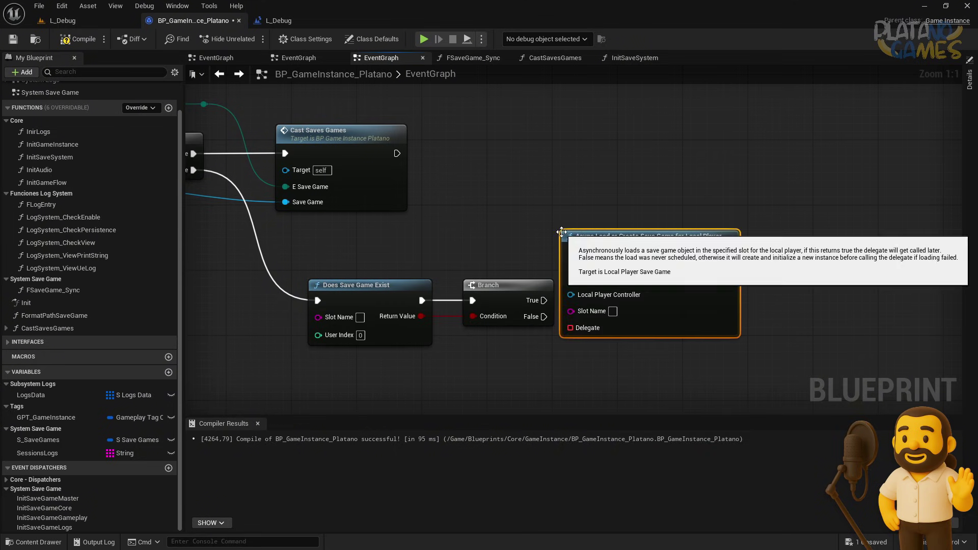
{"action": "key", "text": "Delete"}
{"action": "right_click", "coordinate": [634, 206]}
{"action": "type", "text": "load "}
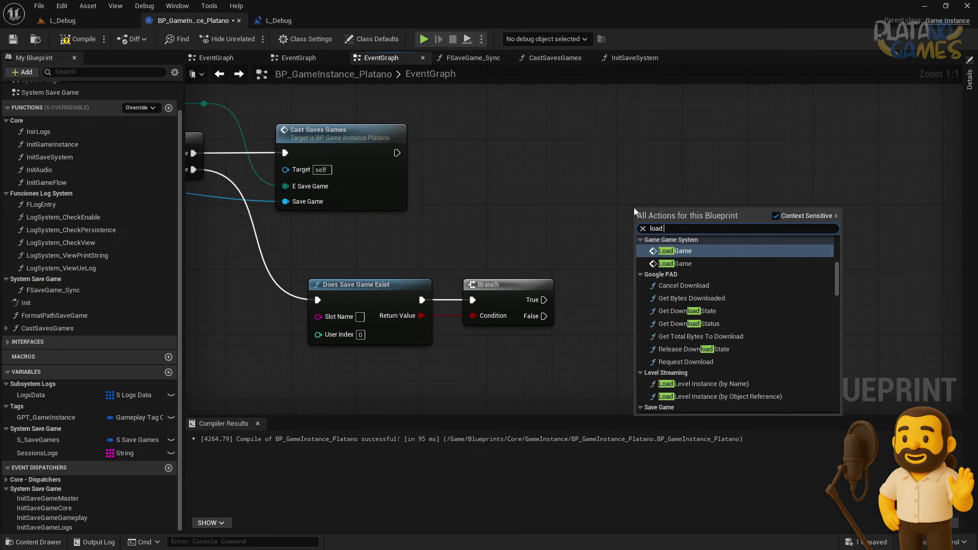
{"action": "type", "text": "sava"}
{"action": "key", "text": "BackSpace"}
{"action": "type", "text": "e gam"}
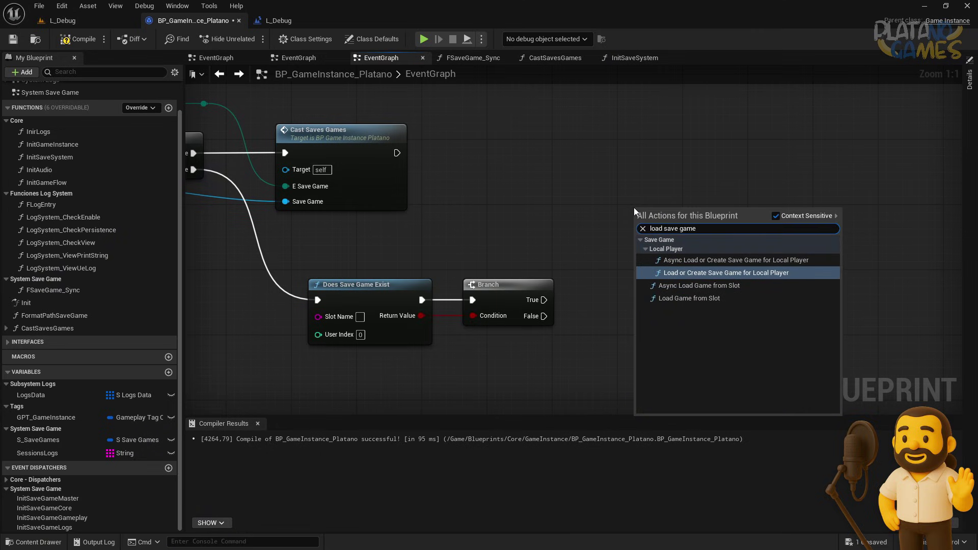
{"action": "type", "text": "e"}
{"action": "key", "text": "Return"}
{"action": "left_click_drag", "start_coordinate": [635, 226], "coordinate": [544, 300]}
Add Create Save Game Object from the Branch's False output, then delete it again
{"action": "mouse_move", "coordinate": [643, 315]}
{"action": "right_mouse_down"}
{"action": "mouse_move", "coordinate": [548, 267]}
{"action": "mouse_move", "coordinate": [561, 245]}
{"action": "right_mouse_up"}
{"action": "left_click_drag", "start_coordinate": [459, 232], "coordinate": [574, 297]}
{"action": "type", "text": "creat"}
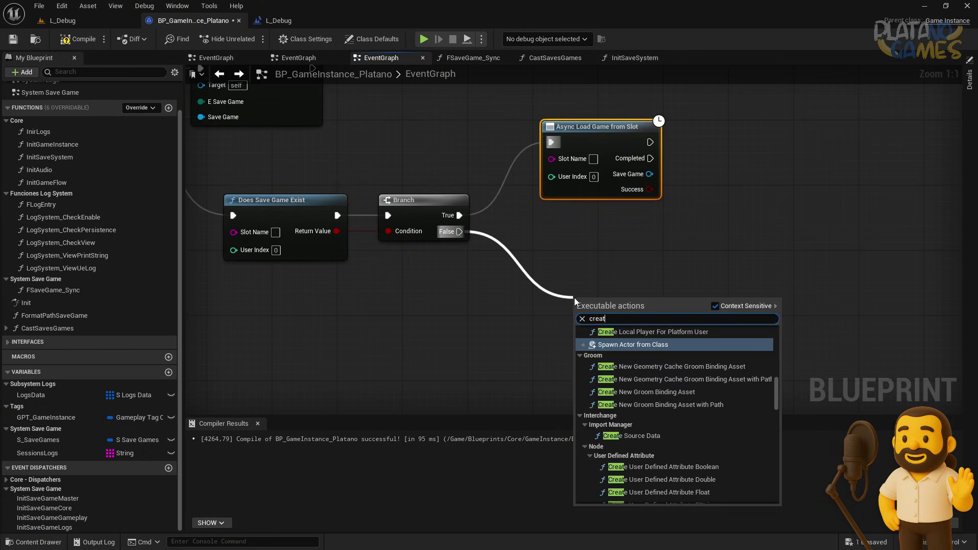
{"action": "type", "text": "e asy"}
{"action": "key", "text": "BackSpace"}
{"action": "key", "text": "BackSpace"}
{"action": "key", "text": "BackSpace"}
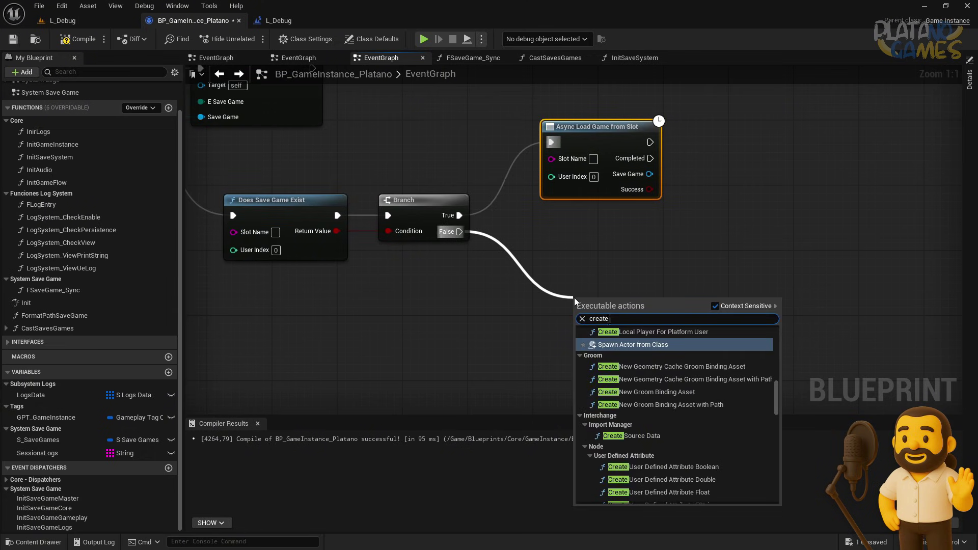
{"action": "type", "text": "save"}
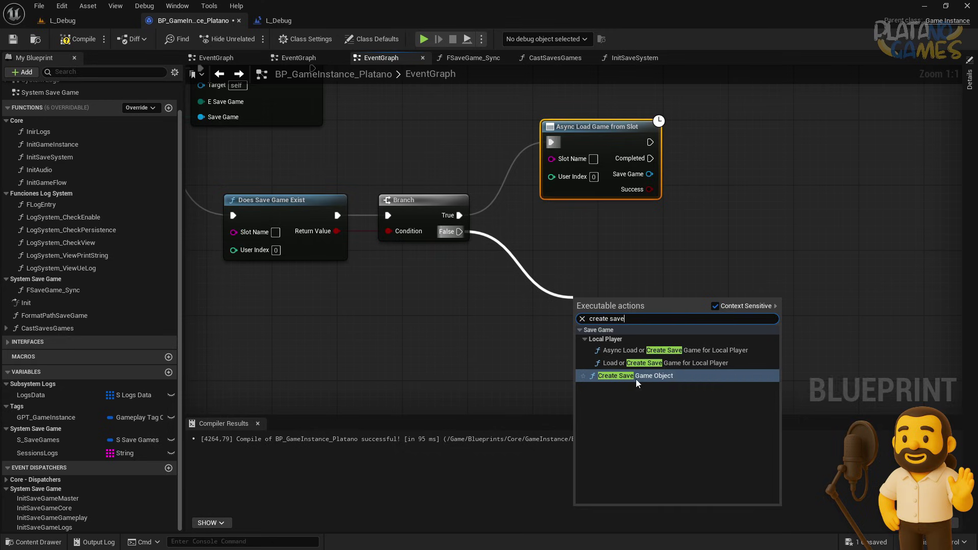
{"action": "left_click", "coordinate": [635, 378]}
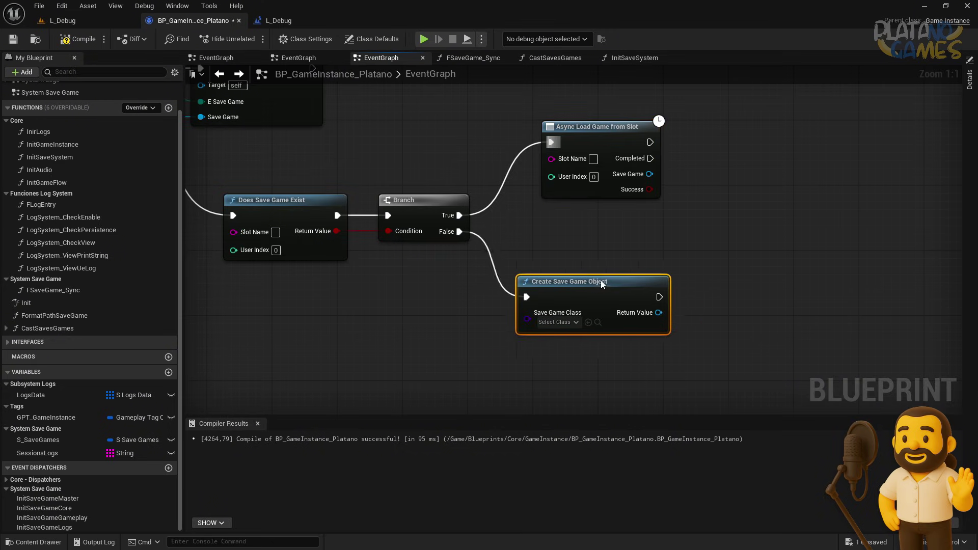
{"action": "right_click_drag", "start_coordinate": [385, 283], "coordinate": [439, 304]}
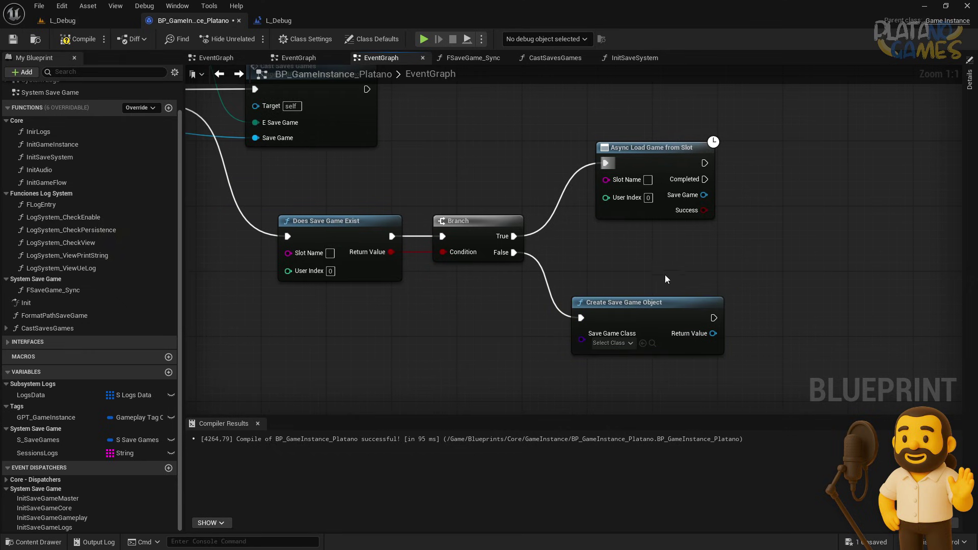
{"action": "key", "text": "Delete"}
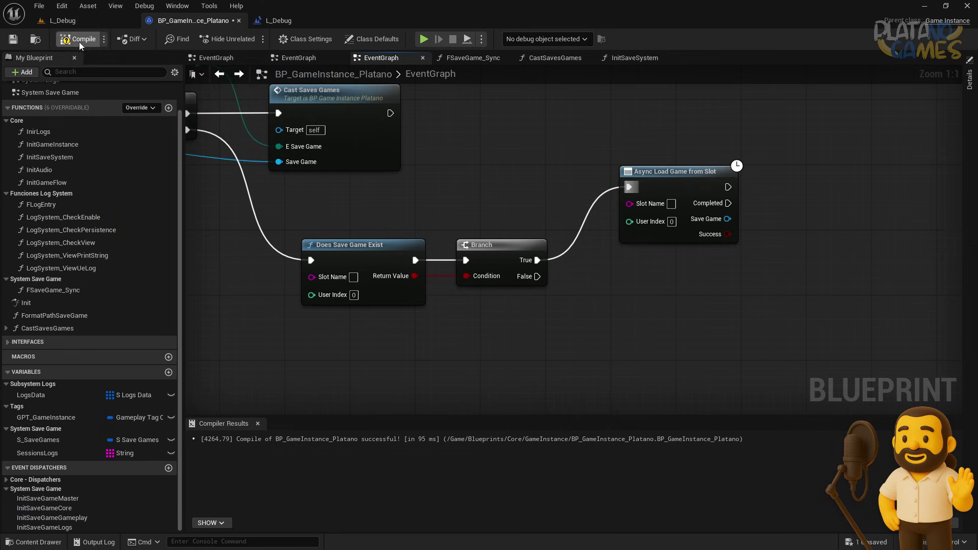
Compile the Blueprint and open the FSaveGame_Sync function graph
{"action": "left_click", "coordinate": [80, 39]}
{"action": "scroll", "coordinate": [552, 264], "scroll_direction": "down", "scroll_amount": 3}
{"action": "scroll", "coordinate": [405, 183], "scroll_direction": "up", "scroll_amount": 2}
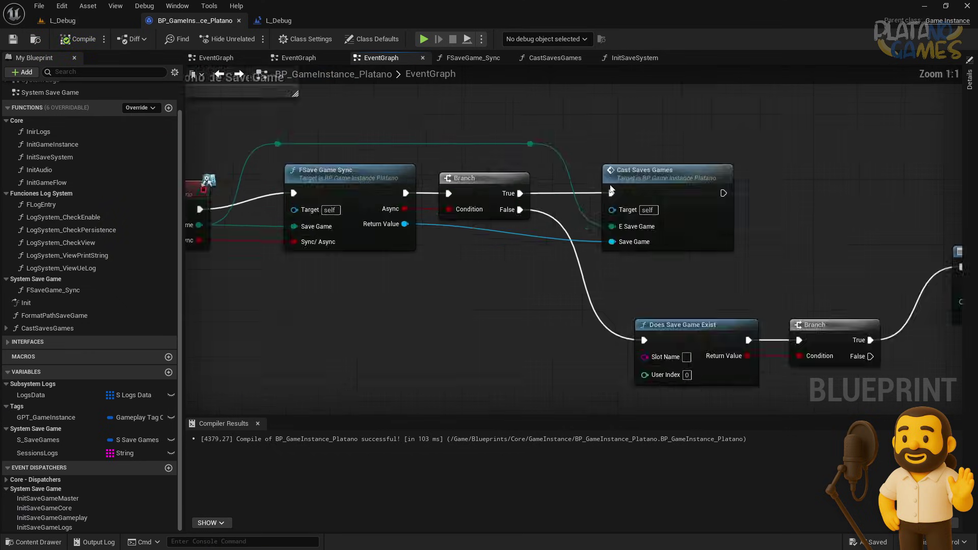
{"action": "double_click", "coordinate": [398, 184]}
{"action": "scroll", "coordinate": [361, 236], "scroll_direction": "down", "scroll_amount": 2}
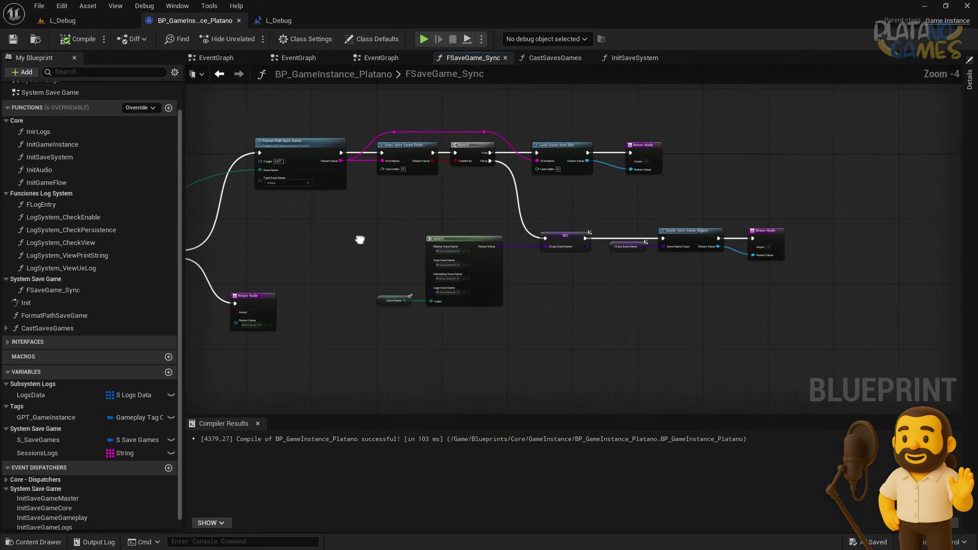
{"action": "scroll", "coordinate": [857, 343], "scroll_direction": "up", "scroll_amount": 2}
Collapse the Select, SET, Class Save Game and Create Save Game Object nodes to a function
{"action": "mouse_move", "coordinate": [931, 344]}
{"action": "left_mouse_down"}
{"action": "mouse_move", "coordinate": [532, 275]}
{"action": "mouse_move", "coordinate": [280, 182]}
{"action": "mouse_move", "coordinate": [730, 344]}
{"action": "left_mouse_up"}
{"action": "left_click", "coordinate": [687, 340]}
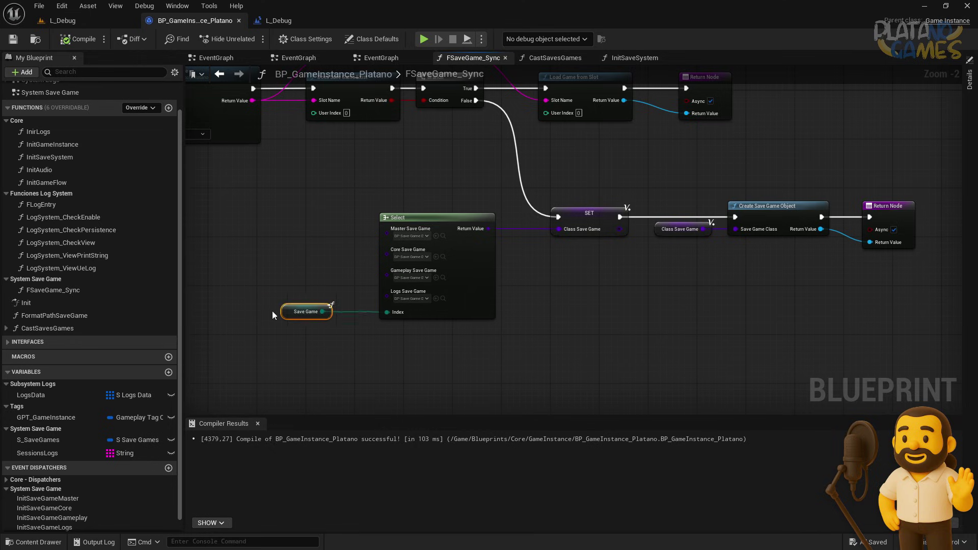
{"action": "left_click_drag", "start_coordinate": [326, 183], "coordinate": [823, 395]}
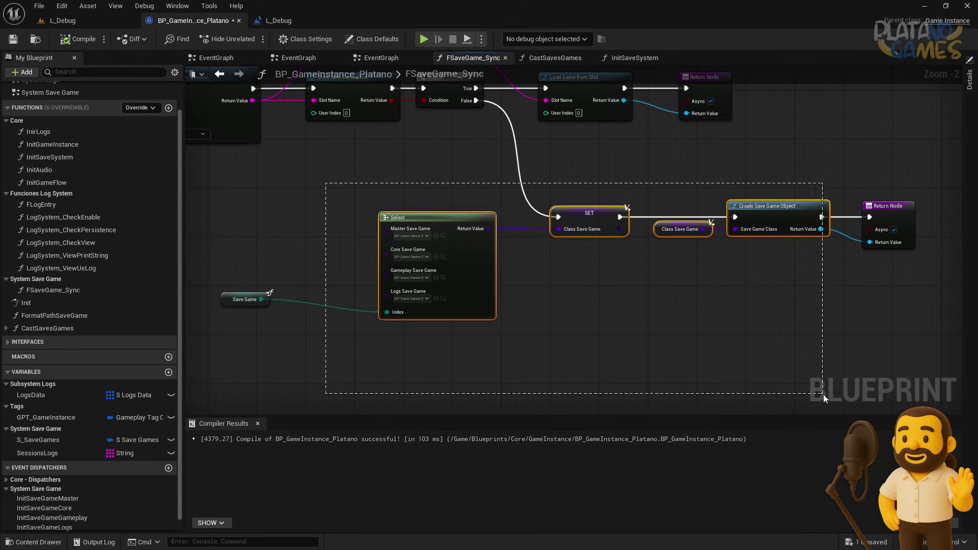
{"action": "right_click", "coordinate": [775, 229]}
{"action": "left_click_drag", "start_coordinate": [855, 312], "coordinate": [411, 191]}
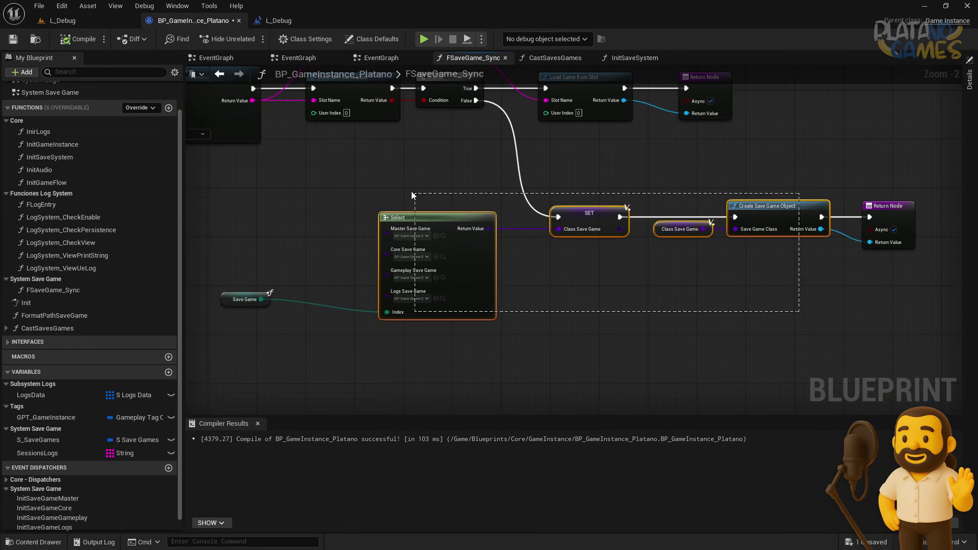
{"action": "right_click", "coordinate": [592, 220]}
{"action": "left_click", "coordinate": [631, 357]}
{"action": "type", "text": "CreateNewSaveGame"}
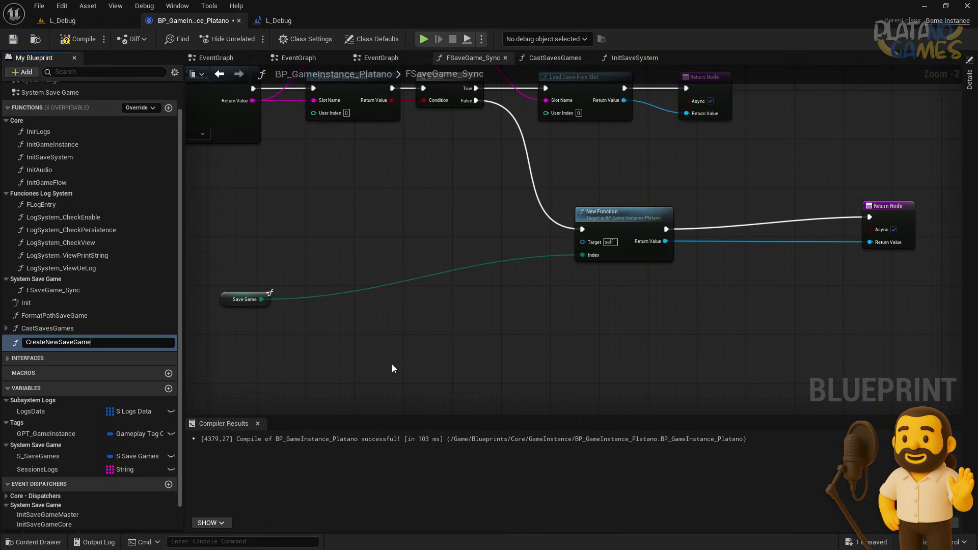
Name the function CreateNewSaveGame; file it, CastSavesGames and FormatPathSaveGame under System Save Game
{"action": "key", "text": "Return"}
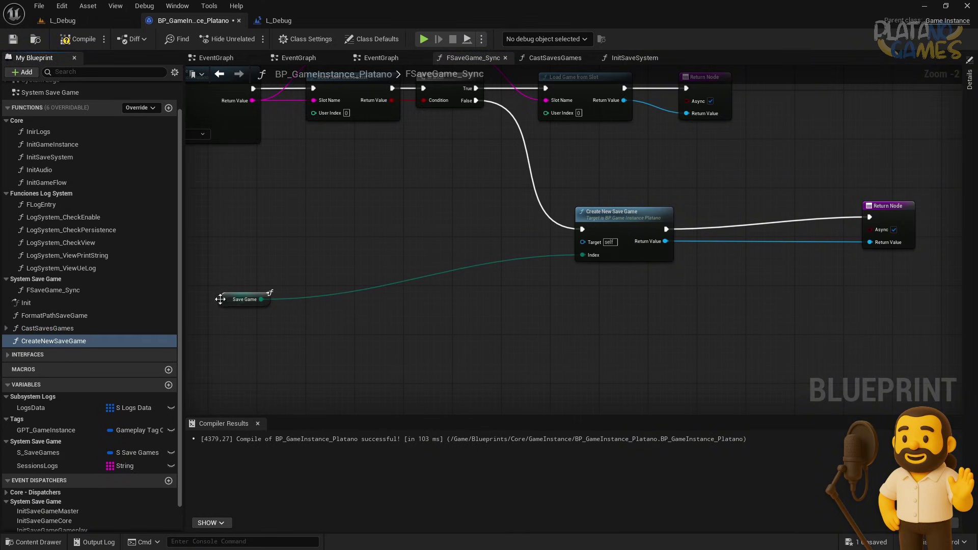
{"action": "left_click", "coordinate": [227, 299]}
{"action": "left_click_drag", "start_coordinate": [633, 219], "coordinate": [645, 206]}
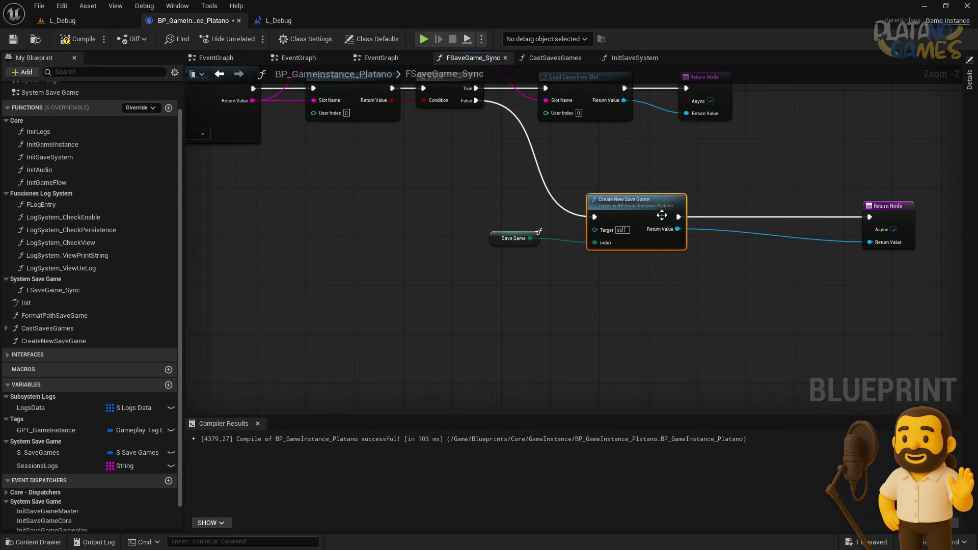
{"action": "right_click_drag", "start_coordinate": [659, 213], "coordinate": [592, 221]}
{"action": "left_click_drag", "start_coordinate": [54, 340], "coordinate": [26, 285]}
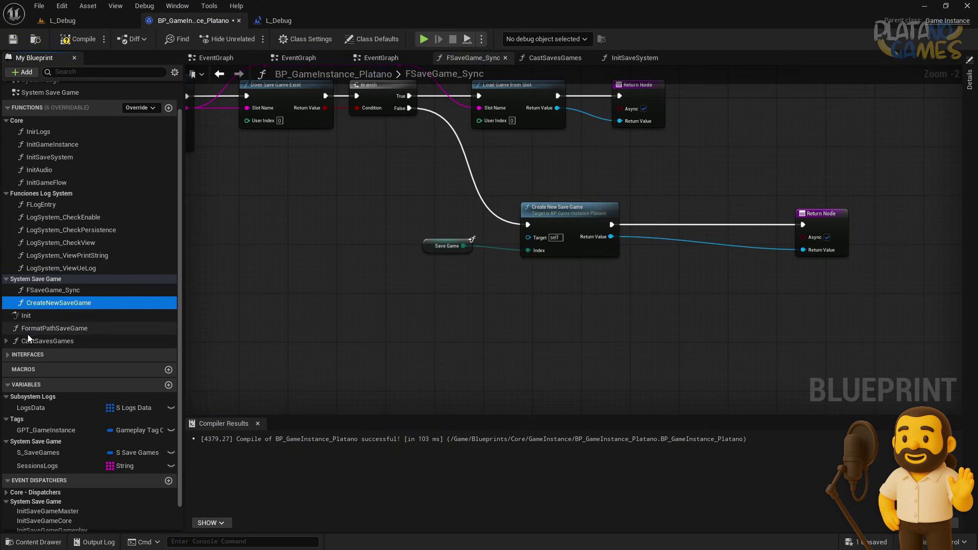
{"action": "left_click_drag", "start_coordinate": [48, 341], "coordinate": [35, 279]}
{"action": "left_click_drag", "start_coordinate": [29, 345], "coordinate": [34, 279]}
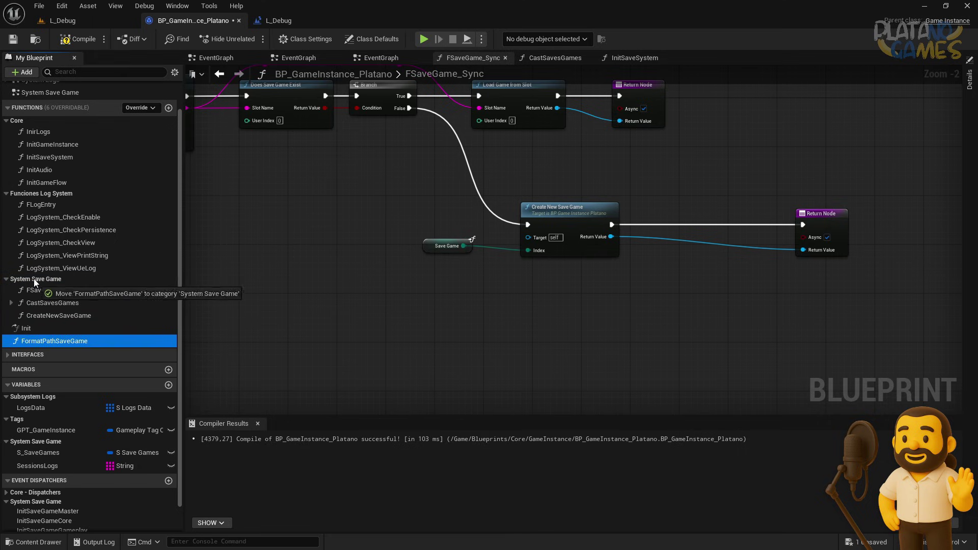
Fix the compile error by making ClassSaveGame a local variable, then recompile and save
{"action": "left_click", "coordinate": [77, 39]}
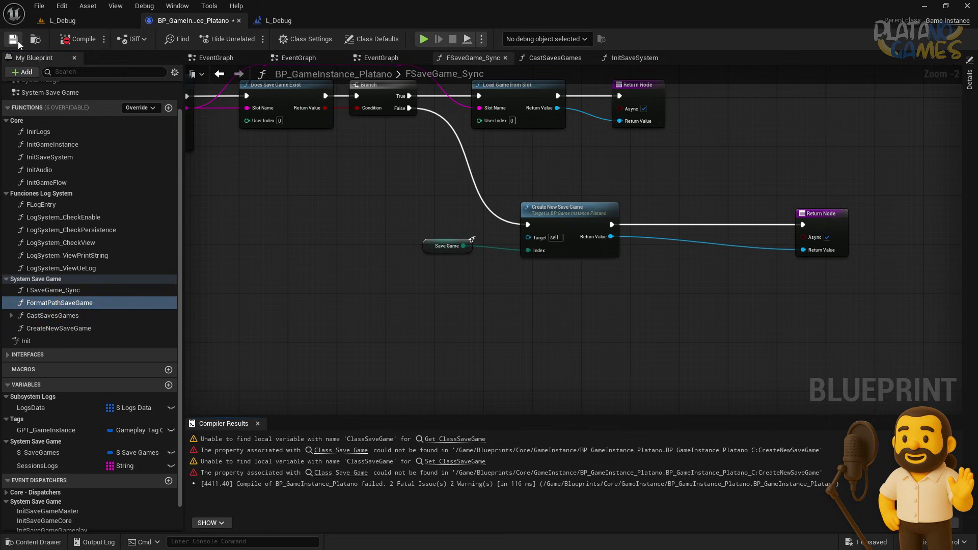
{"action": "left_click", "coordinate": [461, 439]}
{"action": "left_click", "coordinate": [548, 188]}
{"action": "right_click", "coordinate": [549, 185]}
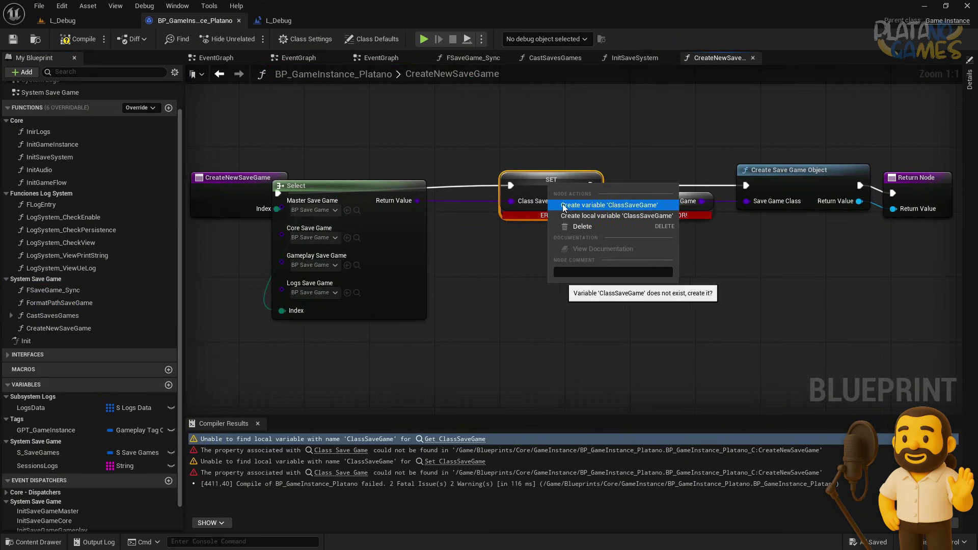
{"action": "left_click", "coordinate": [609, 218]}
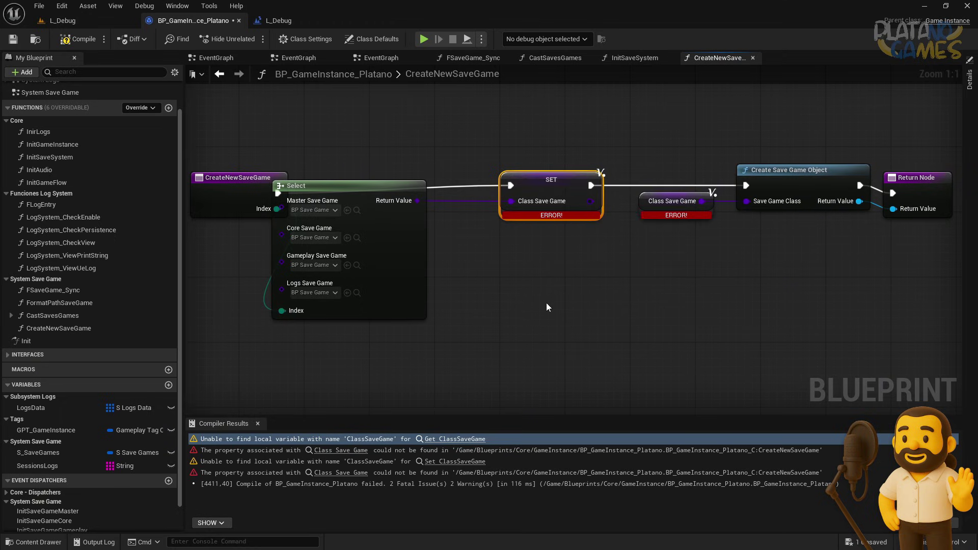
{"action": "scroll", "coordinate": [546, 303], "scroll_direction": "down", "scroll_amount": 2}
{"action": "scroll", "coordinate": [49, 455], "scroll_direction": "down", "scroll_amount": 1}
{"action": "left_click_drag", "start_coordinate": [321, 187], "coordinate": [243, 181]}
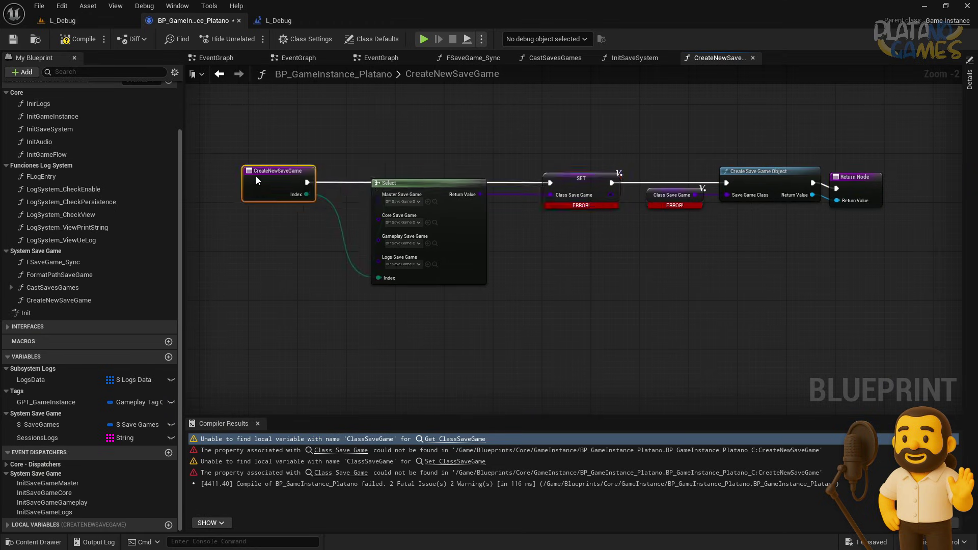
{"action": "left_click_drag", "start_coordinate": [469, 236], "coordinate": [475, 249]}
{"action": "left_click", "coordinate": [77, 39]}
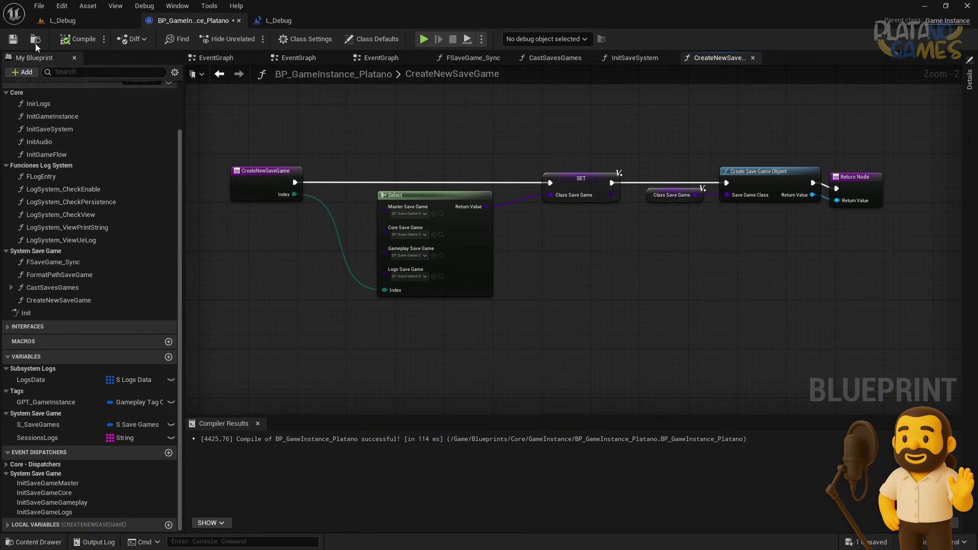
{"action": "left_click", "coordinate": [19, 42]}
Tidy the Return and Save Game nodes in FSaveGame_Sync, then show CreateNewSaveGame's details
{"action": "key", "text": "alt+Left"}
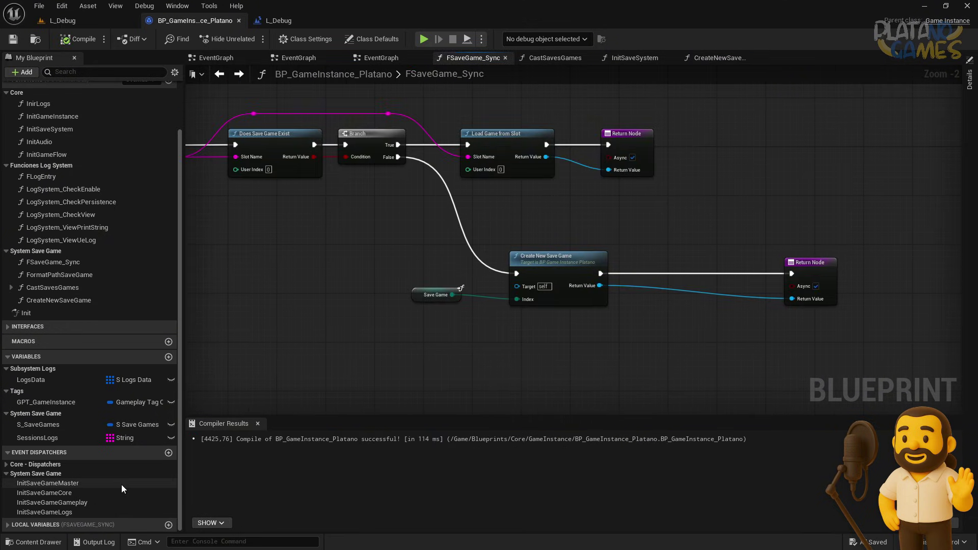
{"action": "right_click_drag", "start_coordinate": [415, 207], "coordinate": [578, 236]}
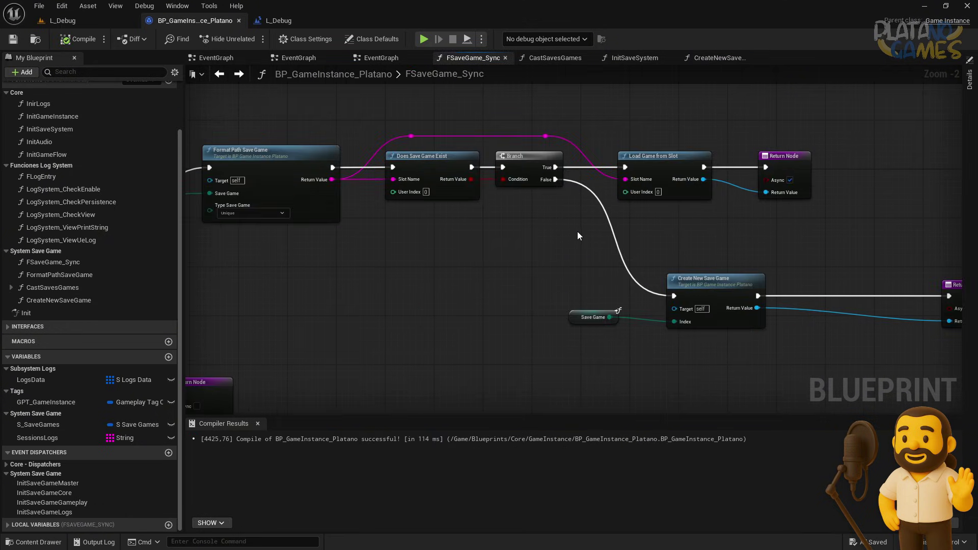
{"action": "scroll", "coordinate": [41, 530], "scroll_direction": "down", "scroll_amount": 1}
{"action": "left_click", "coordinate": [35, 526]}
{"action": "left_click", "coordinate": [436, 280]}
{"action": "scroll", "coordinate": [437, 279], "scroll_direction": "up", "scroll_amount": 2}
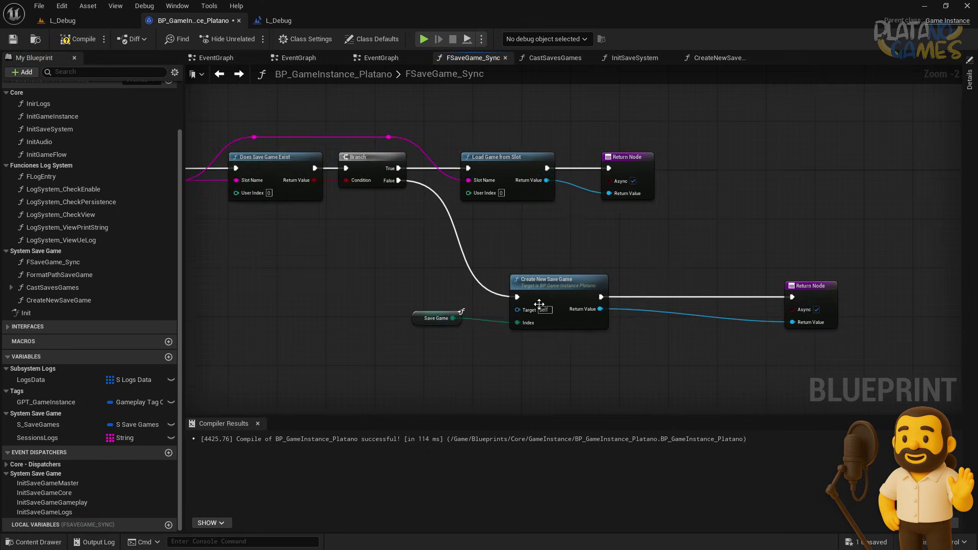
{"action": "left_click_drag", "start_coordinate": [764, 286], "coordinate": [694, 283]}
{"action": "right_click_drag", "start_coordinate": [352, 330], "coordinate": [397, 313]}
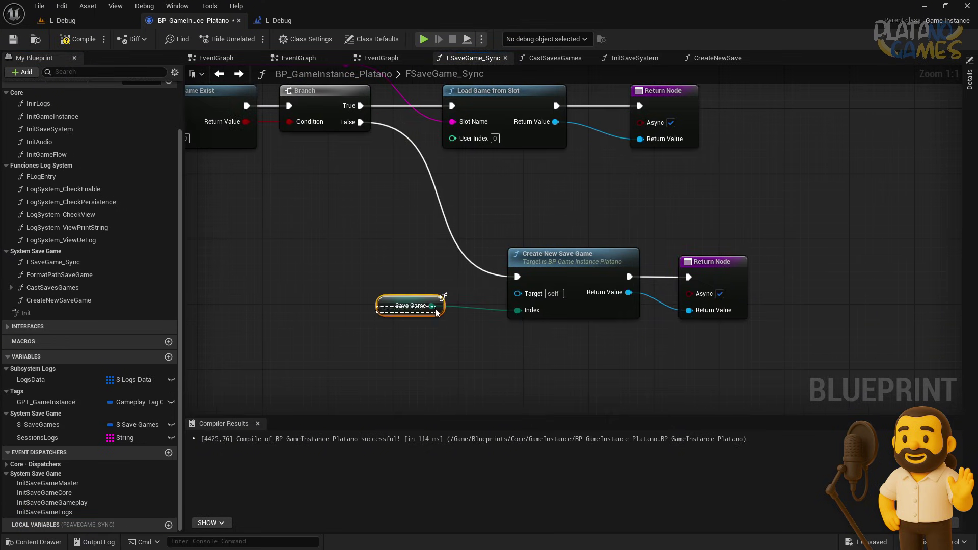
{"action": "left_click_drag", "start_coordinate": [436, 313], "coordinate": [439, 339]}
{"action": "double_click", "coordinate": [554, 282]}
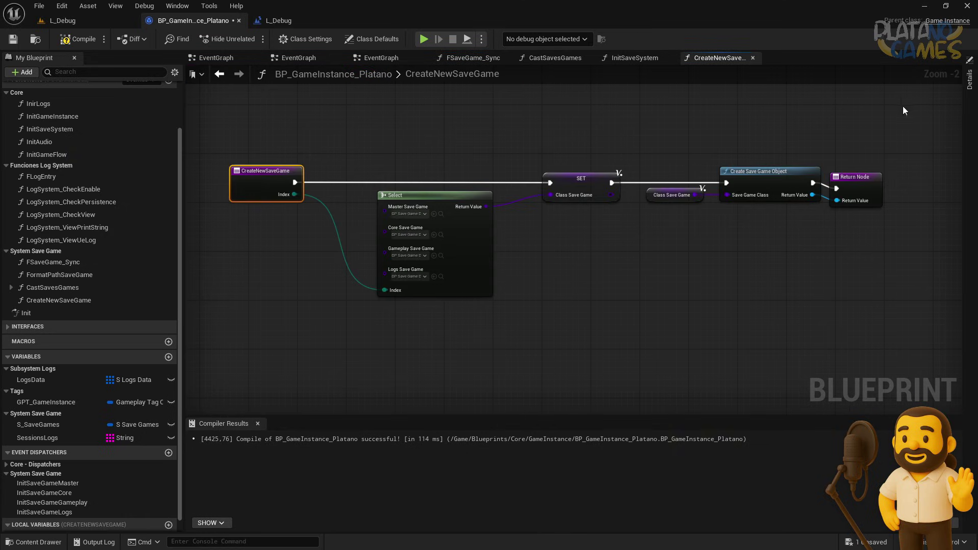
{"action": "left_click", "coordinate": [969, 79]}
Rename the Index input to SaveGame, then compile and save the Blueprint
{"action": "left_click", "coordinate": [662, 243]}
{"action": "type", "text": "S"}
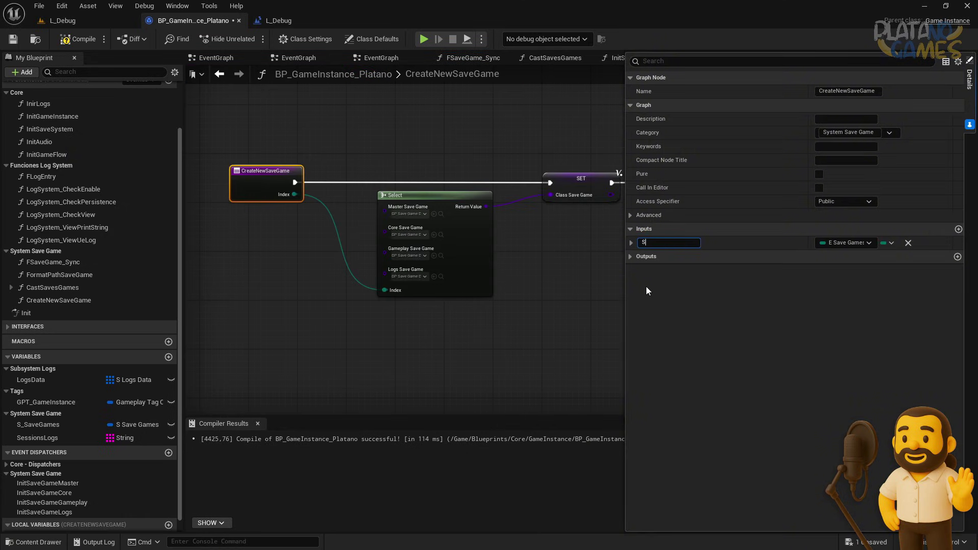
{"action": "type", "text": "aveGame"}
{"action": "key", "text": "Return"}
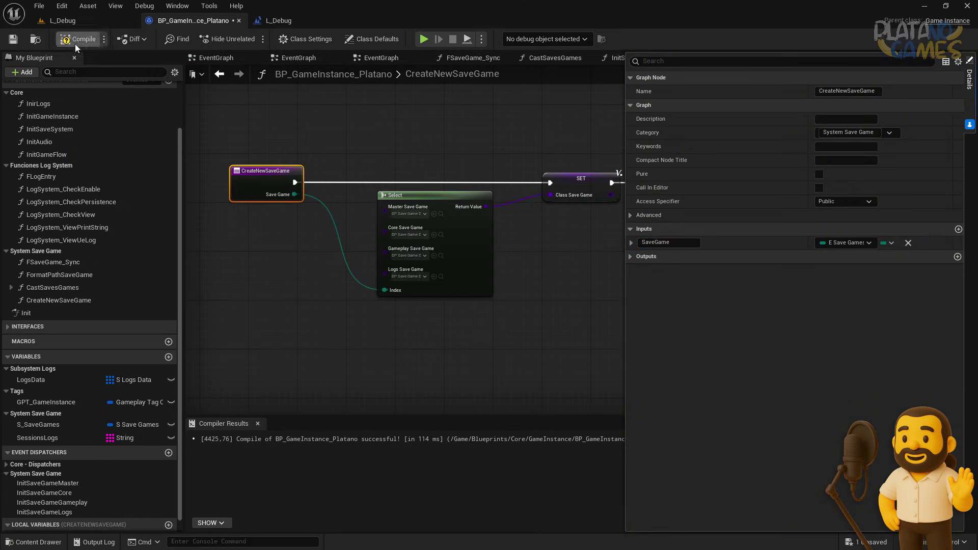
{"action": "left_click", "coordinate": [13, 39]}
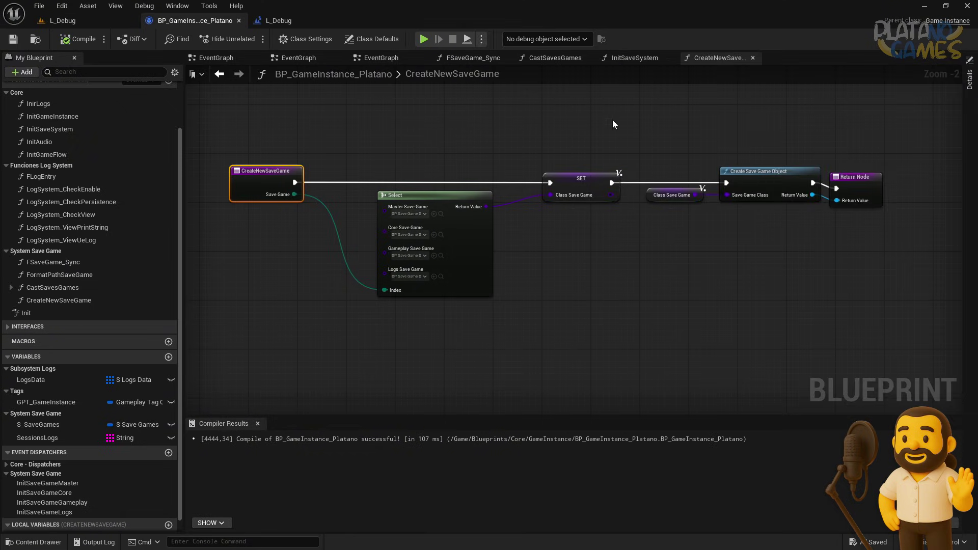
{"action": "left_click", "coordinate": [970, 81]}
Tidy the CreateNewSaveGame nodes and return to the third EventGraph tab
{"action": "left_click_drag", "start_coordinate": [832, 193], "coordinate": [854, 193]}
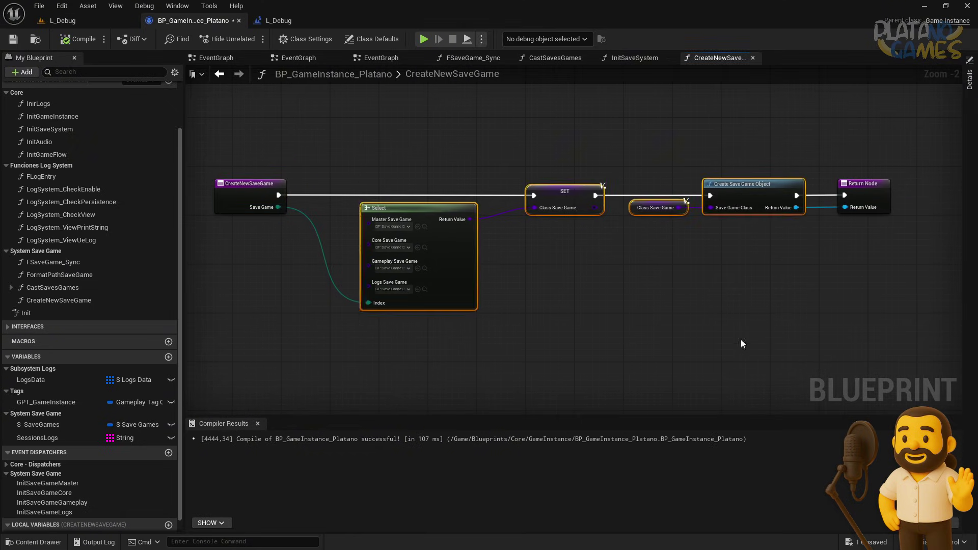
{"action": "left_click", "coordinate": [219, 74]}
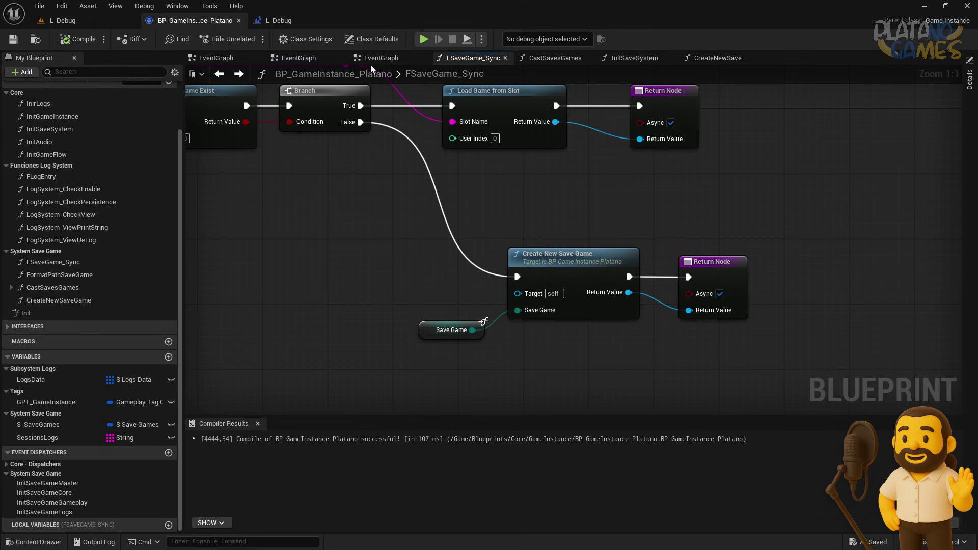
{"action": "left_click", "coordinate": [381, 57]}
Place a Create New Save Game node on the Branch's False path
{"action": "right_click_drag", "start_coordinate": [505, 239], "coordinate": [143, 306]}
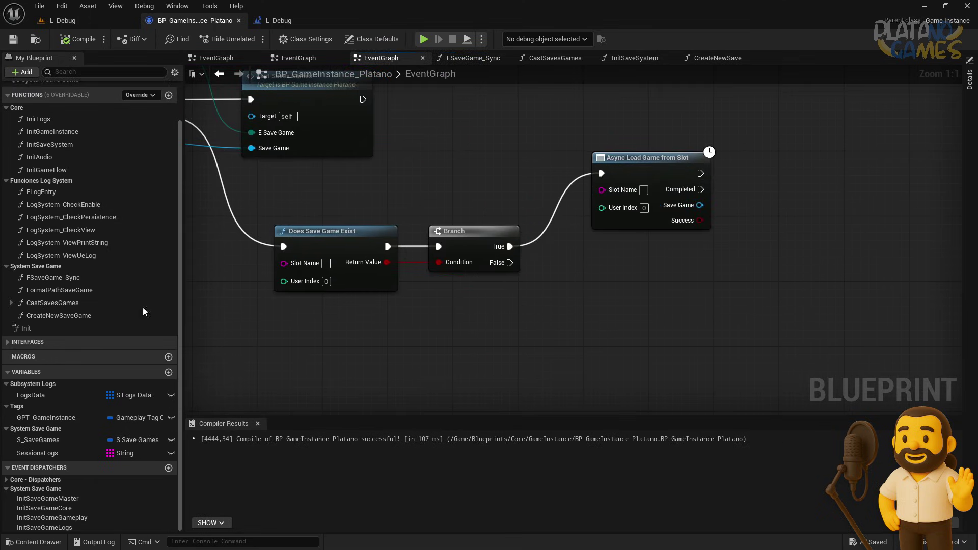
{"action": "left_click_drag", "start_coordinate": [32, 317], "coordinate": [516, 279]}
{"action": "right_click_drag", "start_coordinate": [409, 384], "coordinate": [422, 379]}
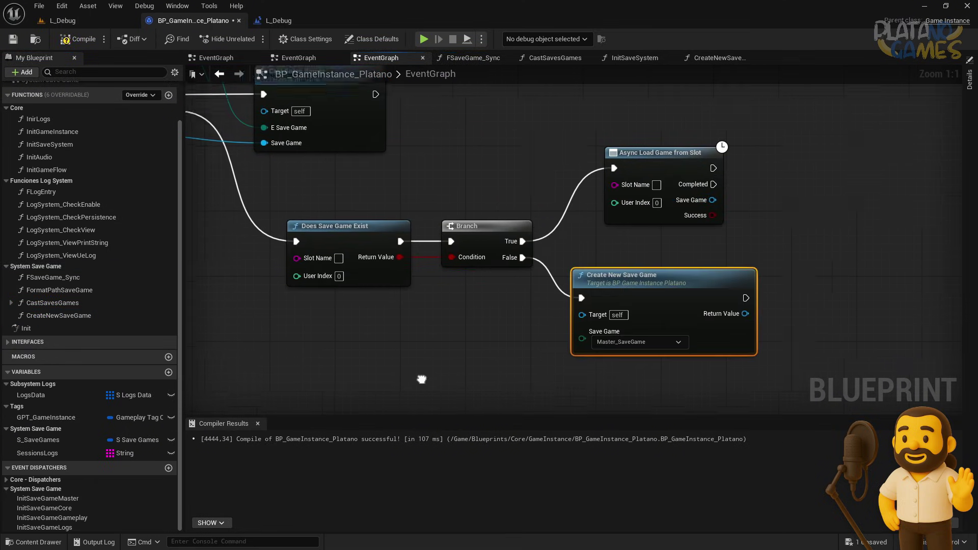
Wire Save Game into Create New Save Game via a reroute point and shift the lower nodes right
{"action": "scroll", "coordinate": [422, 380], "scroll_direction": "down", "scroll_amount": 2}
{"action": "right_click_drag", "start_coordinate": [446, 232], "coordinate": [258, 199]}
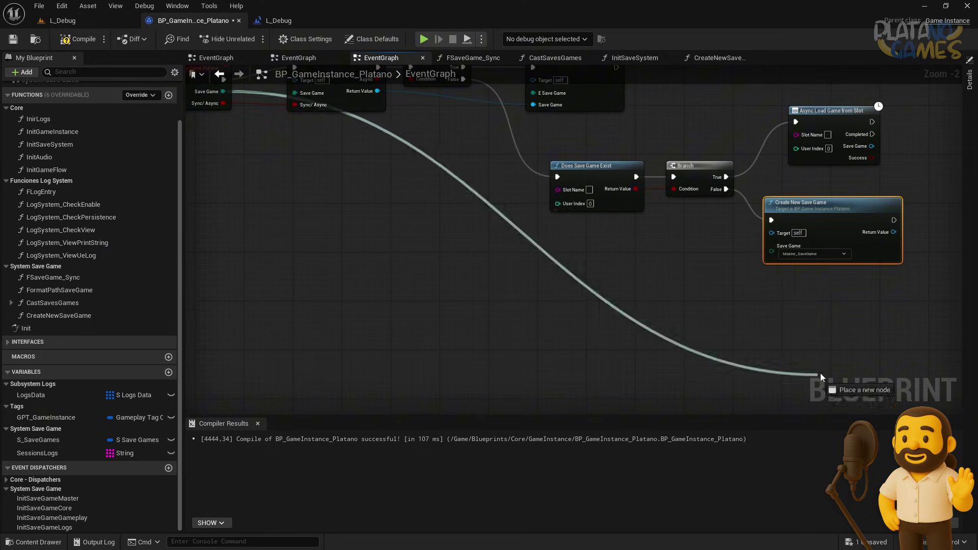
{"action": "left_click_drag", "start_coordinate": [223, 155], "coordinate": [771, 246]}
{"action": "double_click", "coordinate": [625, 220]}
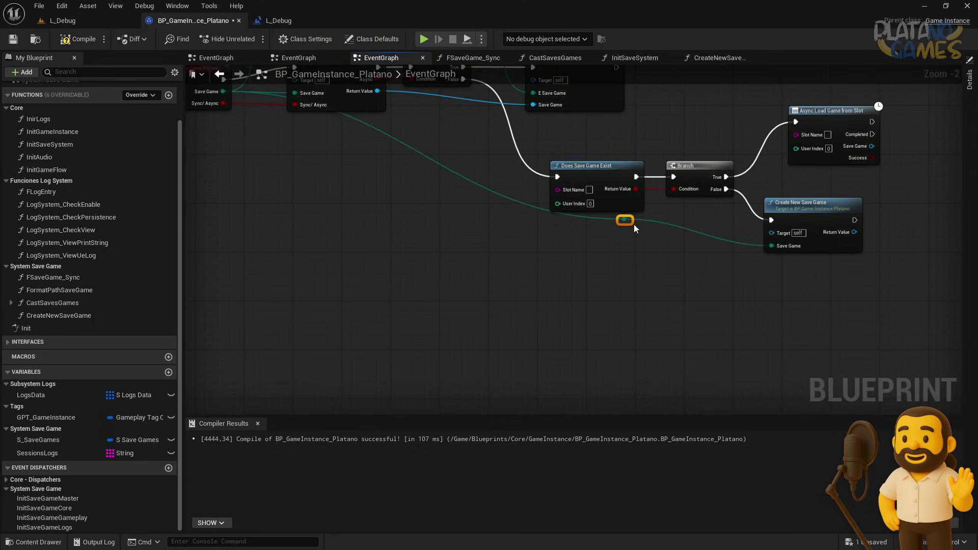
{"action": "left_click_drag", "start_coordinate": [634, 224], "coordinate": [283, 249]}
{"action": "right_click_drag", "start_coordinate": [327, 238], "coordinate": [407, 201]}
{"action": "mouse_move", "coordinate": [407, 202]}
{"action": "left_mouse_down"}
{"action": "mouse_move", "coordinate": [660, 334]}
{"action": "mouse_move", "coordinate": [805, 319]}
{"action": "left_mouse_up"}
{"action": "right_click_drag", "start_coordinate": [478, 256], "coordinate": [625, 227]}
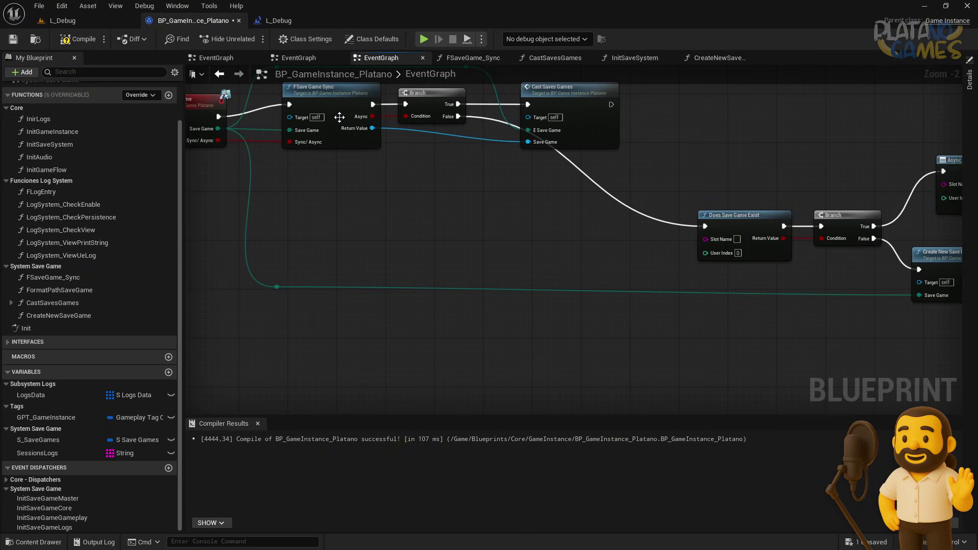
Check the Format Path Save Game node inside FSaveGame_Sync, then return to the EventGraph
{"action": "double_click", "coordinate": [332, 92]}
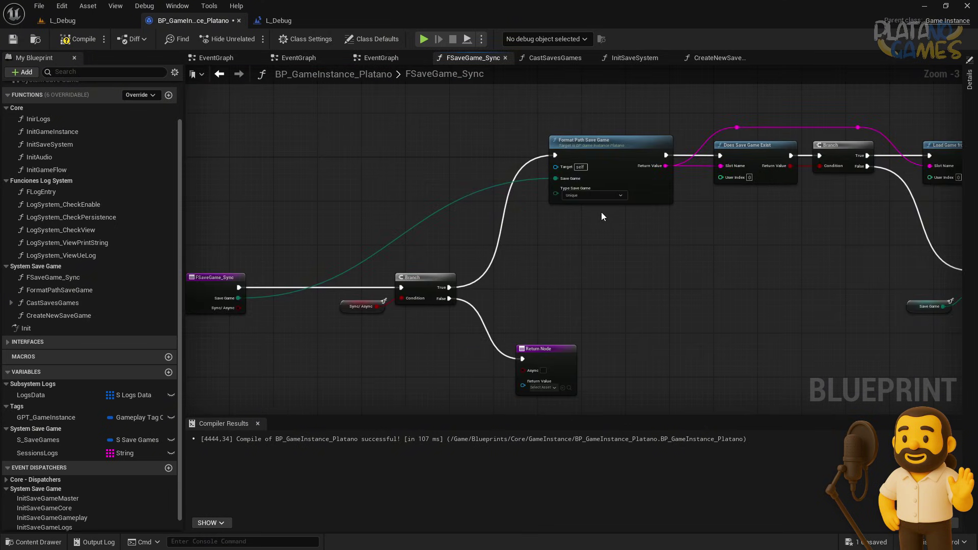
{"action": "left_click", "coordinate": [601, 196]}
{"action": "left_click", "coordinate": [219, 74]}
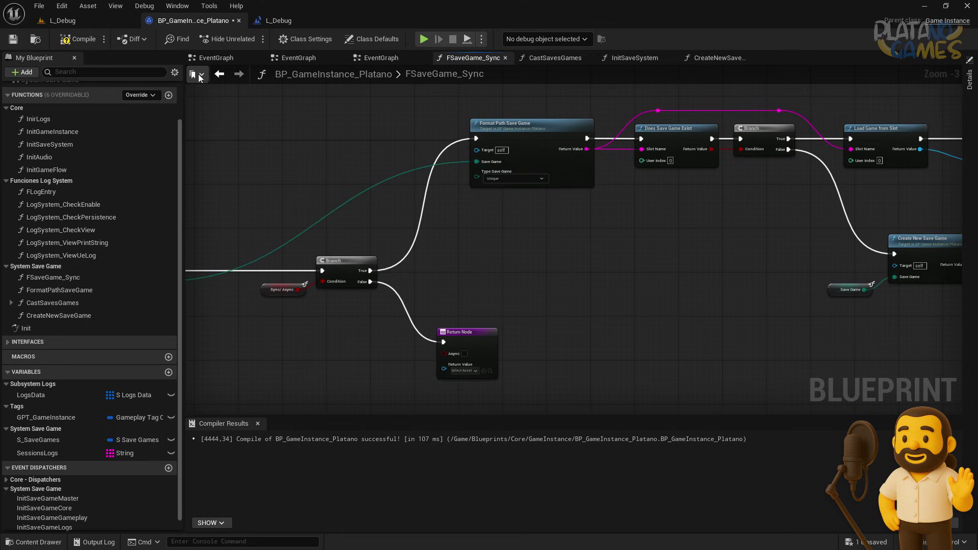
{"action": "left_click", "coordinate": [219, 74]}
{"action": "left_click", "coordinate": [220, 74]}
Add Format Path Save Game below Cast Saves Games and route execution through it to Does Save Game Exist
{"action": "left_click_drag", "start_coordinate": [51, 293], "coordinate": [311, 227]}
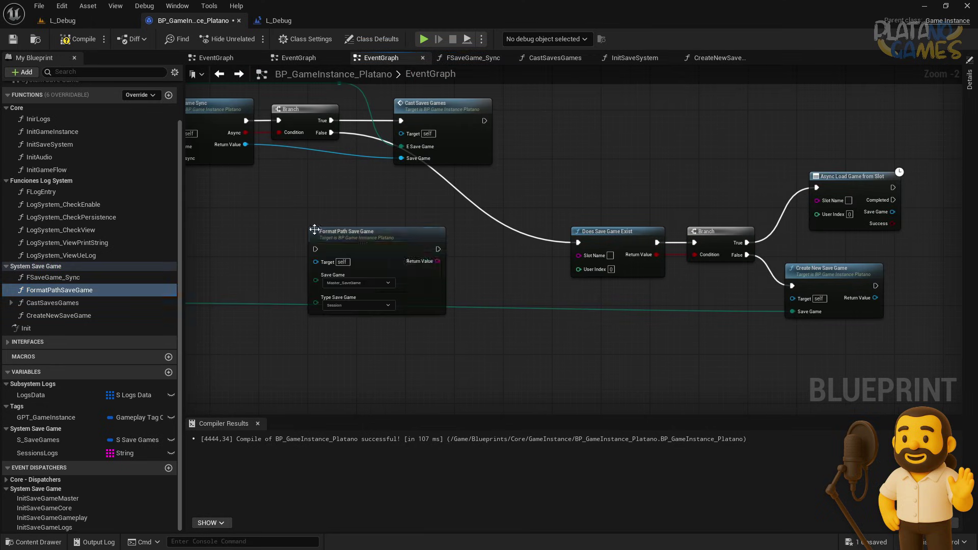
{"action": "left_click_drag", "start_coordinate": [371, 231], "coordinate": [452, 231]}
{"action": "scroll", "coordinate": [452, 231], "scroll_direction": "up", "scroll_amount": 2}
{"action": "left_click_drag", "start_coordinate": [372, 233], "coordinate": [373, 235]}
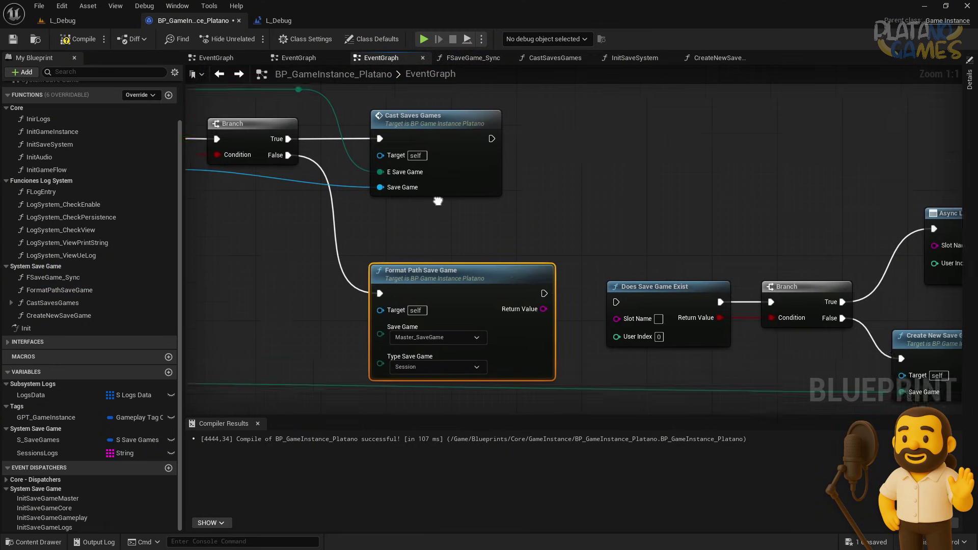
{"action": "right_click_drag", "start_coordinate": [377, 240], "coordinate": [402, 321]}
{"action": "left_click_drag", "start_coordinate": [546, 305], "coordinate": [630, 328]}
{"action": "right_click_drag", "start_coordinate": [557, 371], "coordinate": [563, 278]}
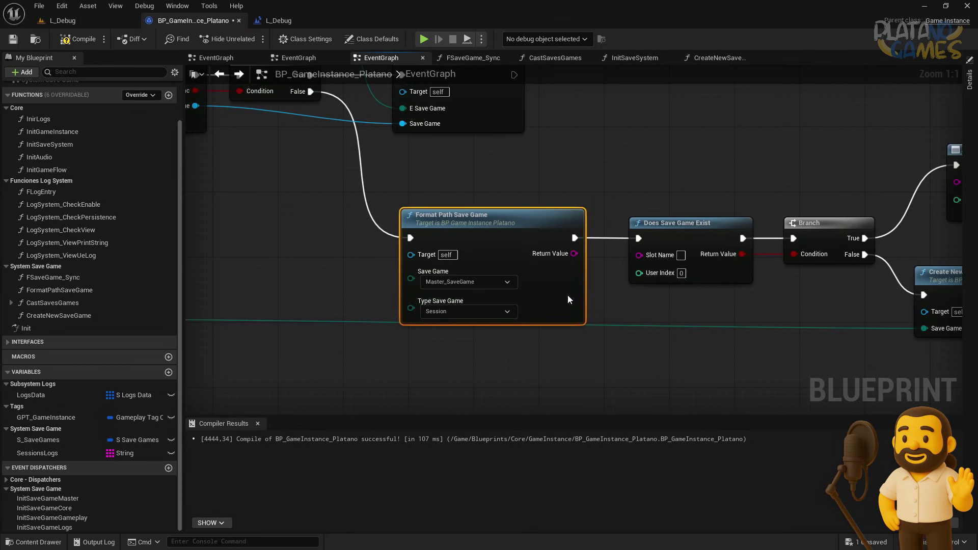
{"action": "scroll", "coordinate": [567, 295], "scroll_direction": "down", "scroll_amount": 2}
Feed Save Game into Format Path Save Game and its Return Value into Slot Name
{"action": "mouse_move", "coordinate": [313, 299]}
{"action": "left_mouse_down"}
{"action": "mouse_move", "coordinate": [466, 263]}
{"action": "mouse_move", "coordinate": [571, 270]}
{"action": "left_mouse_up"}
{"action": "right_click_drag", "start_coordinate": [456, 238], "coordinate": [262, 235]}
{"action": "left_click_drag", "start_coordinate": [498, 247], "coordinate": [548, 247]}
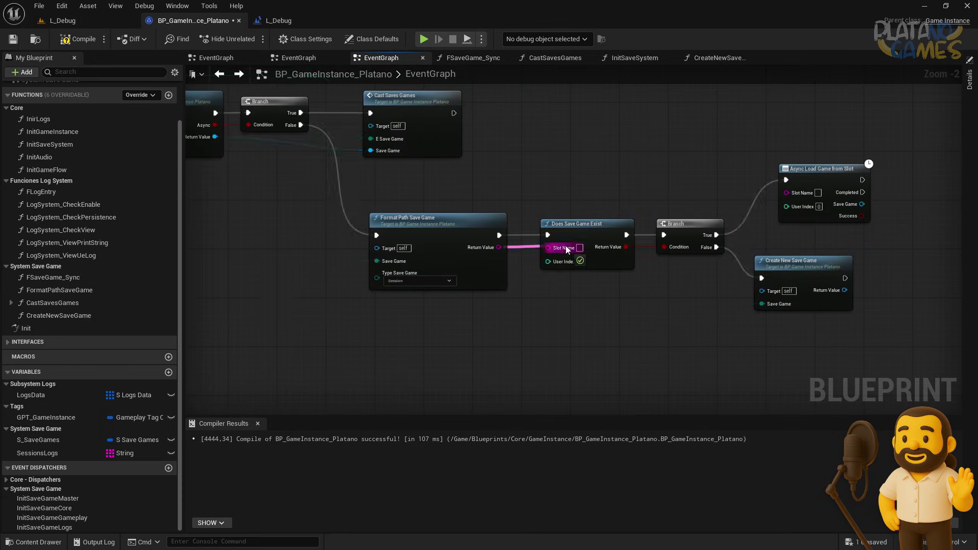
{"action": "right_click_drag", "start_coordinate": [565, 245], "coordinate": [436, 244]}
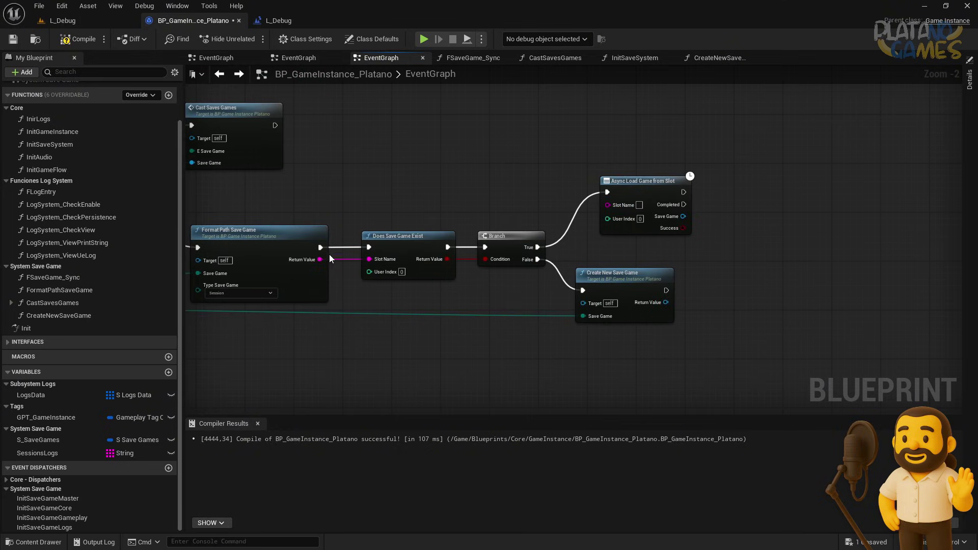
{"action": "left_click_drag", "start_coordinate": [655, 178], "coordinate": [687, 139]}
Duplicate the Format Path Save Game node and place the copy above the Branch
{"action": "right_click_drag", "start_coordinate": [369, 230], "coordinate": [482, 210]}
{"action": "left_click", "coordinate": [229, 260]}
{"action": "key", "text": "ctrl+c"}
{"action": "right_click_drag", "start_coordinate": [555, 132], "coordinate": [448, 166]}
{"action": "key", "text": "ctrl+v"}
{"action": "left_click_drag", "start_coordinate": [540, 183], "coordinate": [588, 197]}
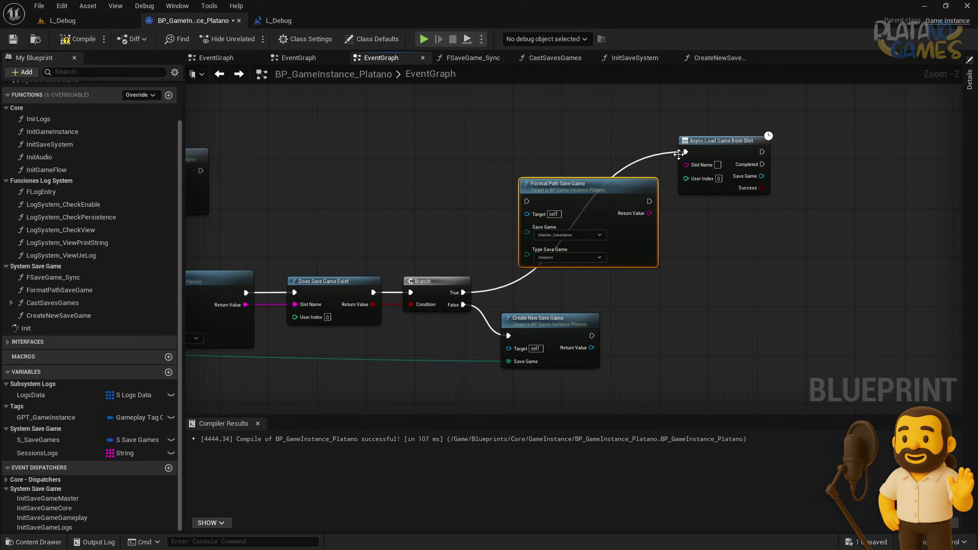
Wire Branch True into the copy, and its Return Value into Async Load Game from Slot's Slot Name
{"action": "left_click_drag", "start_coordinate": [686, 152], "coordinate": [527, 201], "text": "ctrl"}
{"action": "mouse_move", "coordinate": [649, 201]}
{"action": "left_mouse_down"}
{"action": "mouse_move", "coordinate": [686, 152]}
{"action": "mouse_move", "coordinate": [742, 198]}
{"action": "left_mouse_up"}
{"action": "scroll", "coordinate": [663, 225], "scroll_direction": "up", "scroll_amount": 2}
{"action": "left_click_drag", "start_coordinate": [650, 214], "coordinate": [723, 215]}
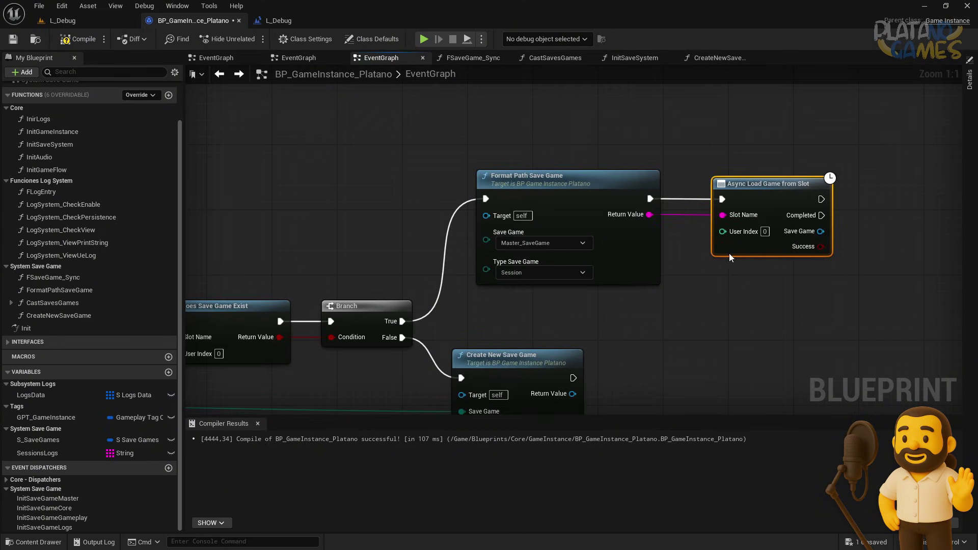
{"action": "scroll", "coordinate": [729, 252], "scroll_direction": "down", "scroll_amount": 2}
Connect Event LoadGame's Save Game output to the copy's Save Game input
{"action": "right_click_drag", "start_coordinate": [600, 265], "coordinate": [341, 292]}
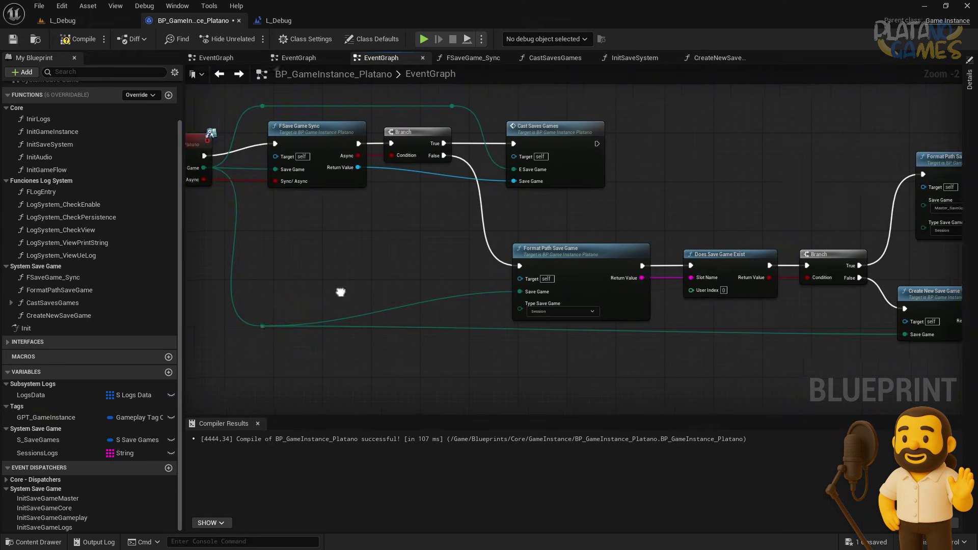
{"action": "left_click_drag", "start_coordinate": [279, 325], "coordinate": [943, 207]}
{"action": "right_click_drag", "start_coordinate": [942, 207], "coordinate": [707, 189]}
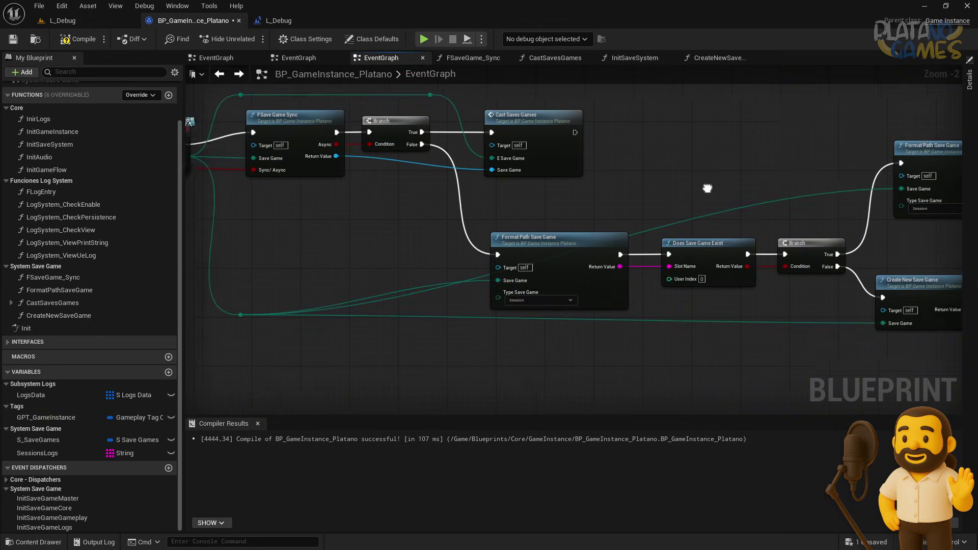
{"action": "right_click_drag", "start_coordinate": [198, 178], "coordinate": [339, 216]}
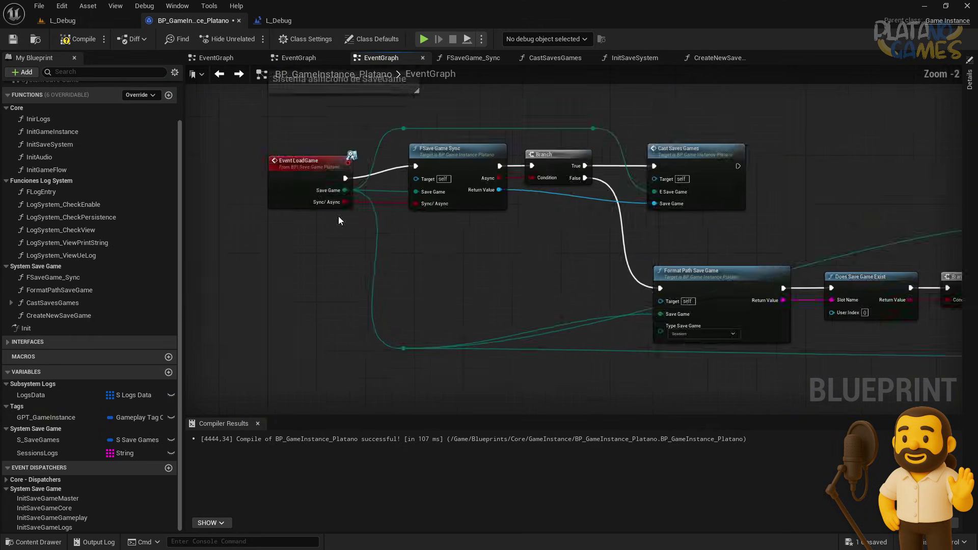
{"action": "mouse_move", "coordinate": [308, 177]}
{"action": "left_mouse_down"}
{"action": "mouse_move", "coordinate": [266, 164]}
{"action": "mouse_move", "coordinate": [270, 218]}
{"action": "mouse_move", "coordinate": [246, 182]}
{"action": "mouse_move", "coordinate": [283, 182]}
{"action": "left_mouse_up"}
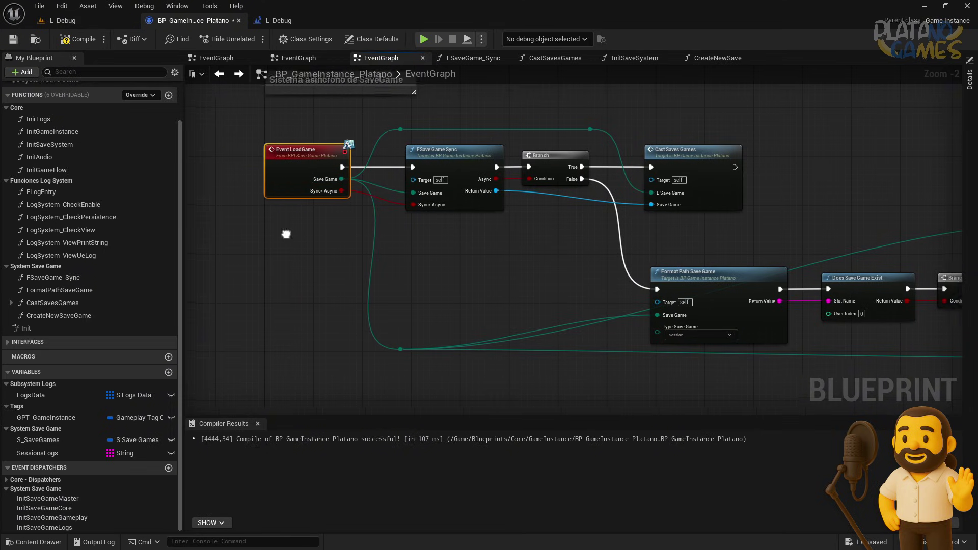
{"action": "right_click_drag", "start_coordinate": [286, 234], "coordinate": [434, 294]}
Add a reroute point on the long Save Game wire and tidy the node layout
{"action": "double_click", "coordinate": [841, 203]}
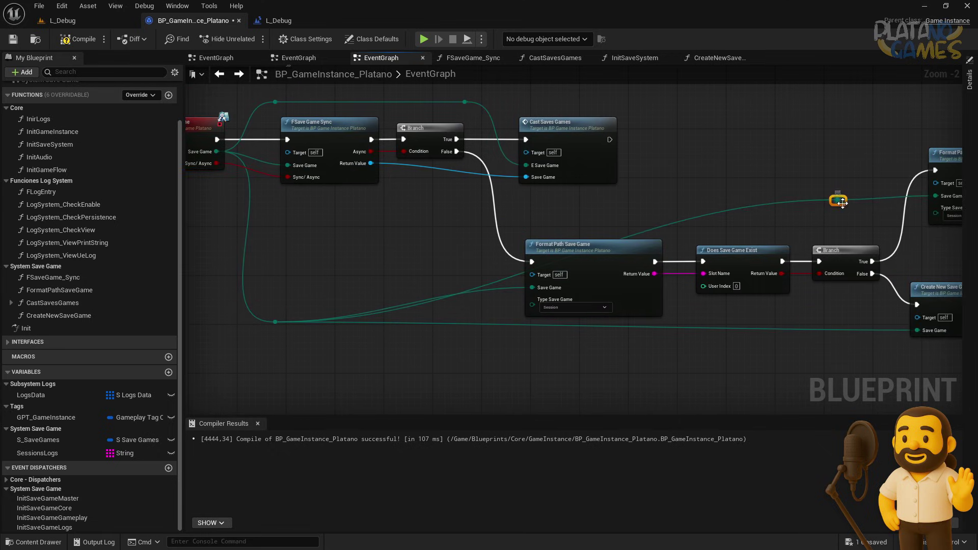
{"action": "left_click_drag", "start_coordinate": [842, 202], "coordinate": [509, 206]}
{"action": "scroll", "coordinate": [436, 207], "scroll_direction": "down", "scroll_amount": 1}
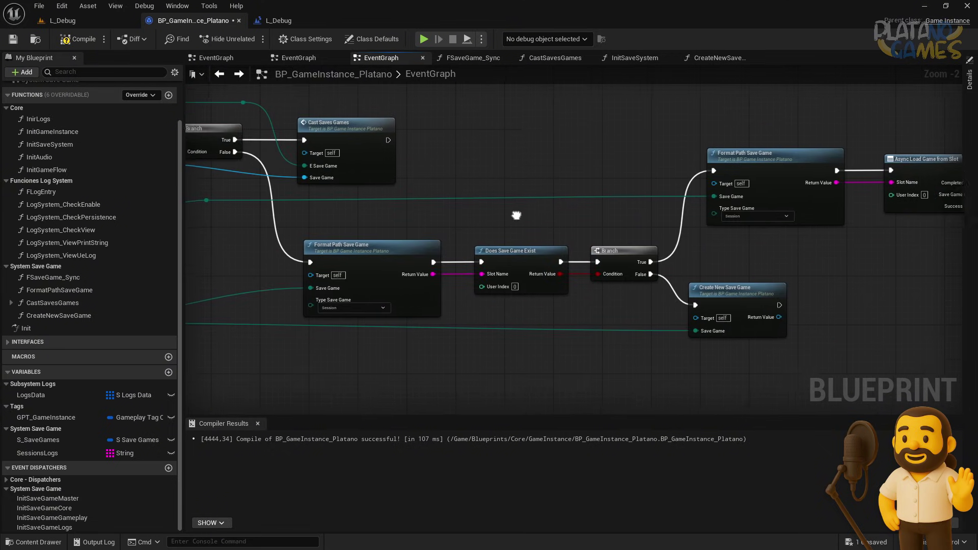
{"action": "right_click_drag", "start_coordinate": [590, 209], "coordinate": [614, 209]}
{"action": "scroll", "coordinate": [534, 225], "scroll_direction": "up", "scroll_amount": 3}
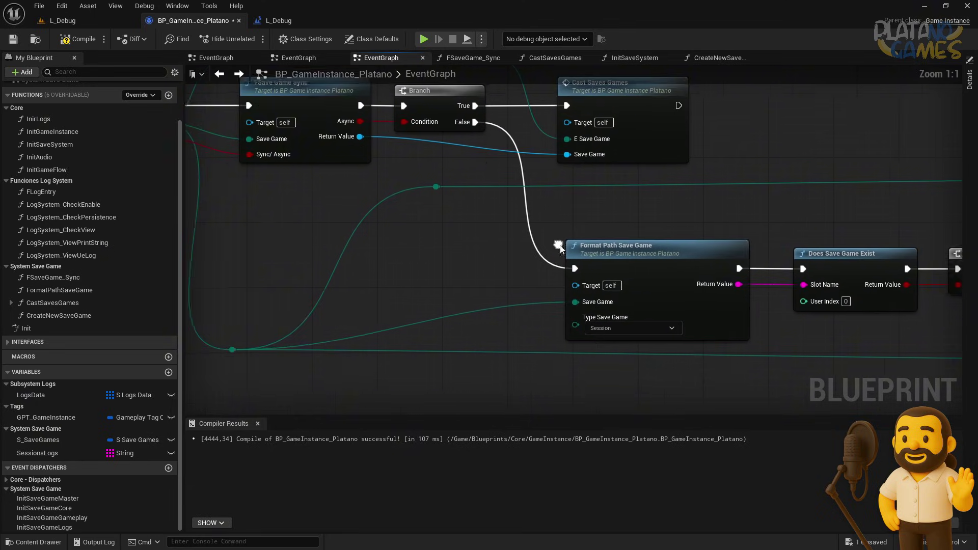
{"action": "mouse_move", "coordinate": [576, 272]}
{"action": "left_mouse_down"}
{"action": "mouse_move", "coordinate": [585, 272]}
{"action": "mouse_move", "coordinate": [510, 268]}
{"action": "left_mouse_up"}
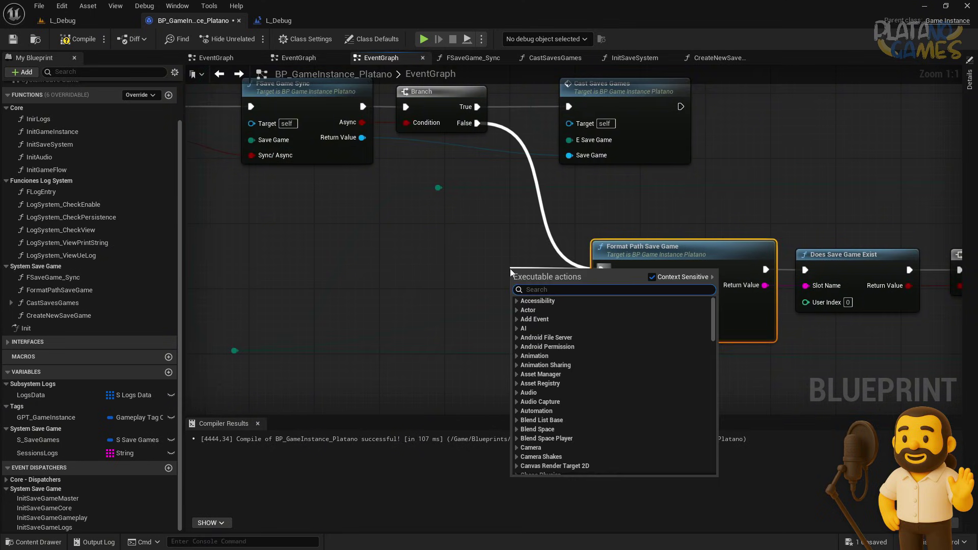
Create a custom event named AsynLoadSaveGame and place it left of Format Path Save Game
{"action": "type", "text": "custom"}
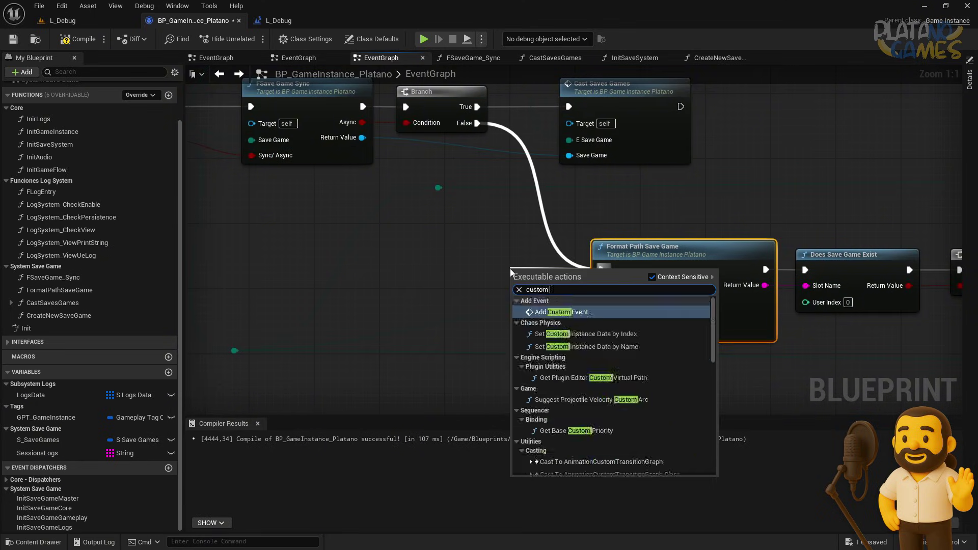
{"action": "key", "text": "Return"}
{"action": "type", "text": "AsynLoad S"}
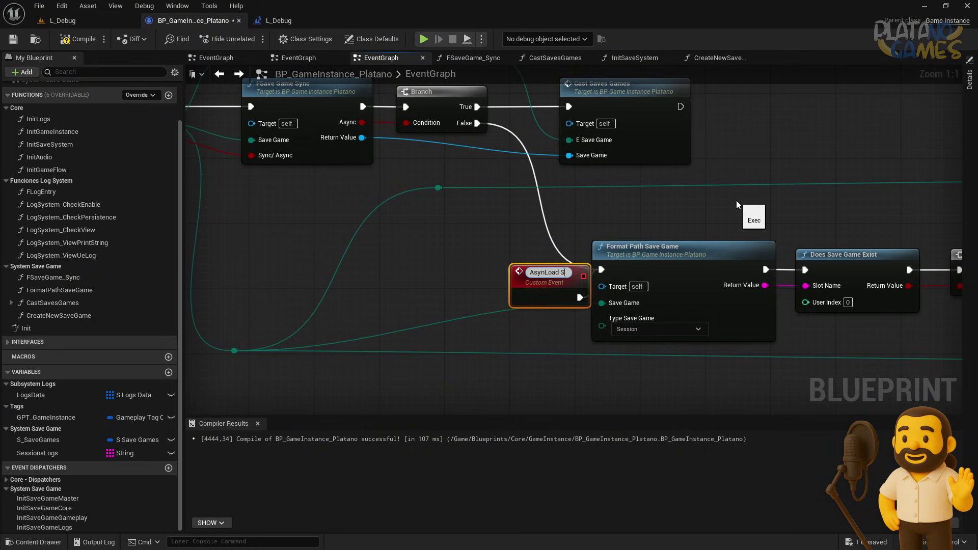
{"action": "type", "text": "aveGame"}
{"action": "key", "text": "Return"}
{"action": "left_click_drag", "start_coordinate": [540, 288], "coordinate": [465, 263]}
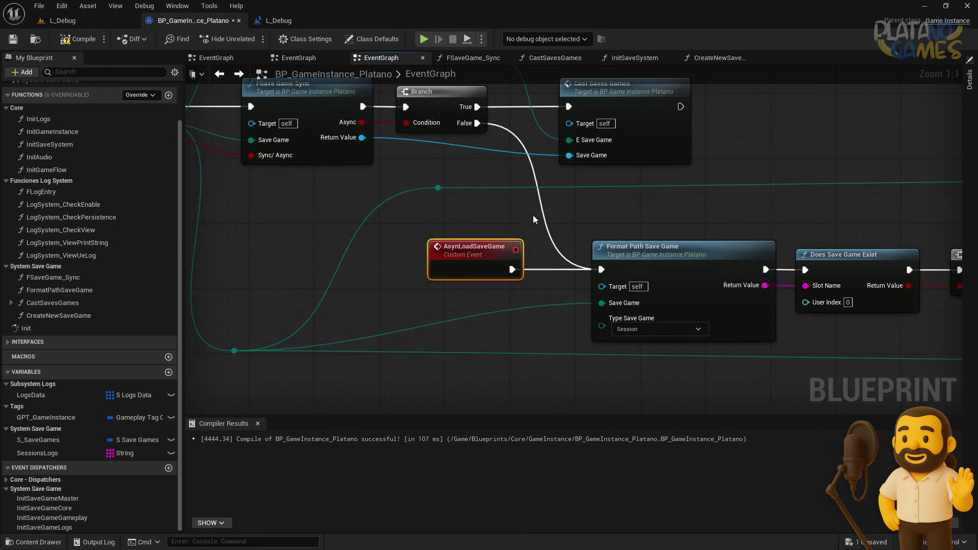